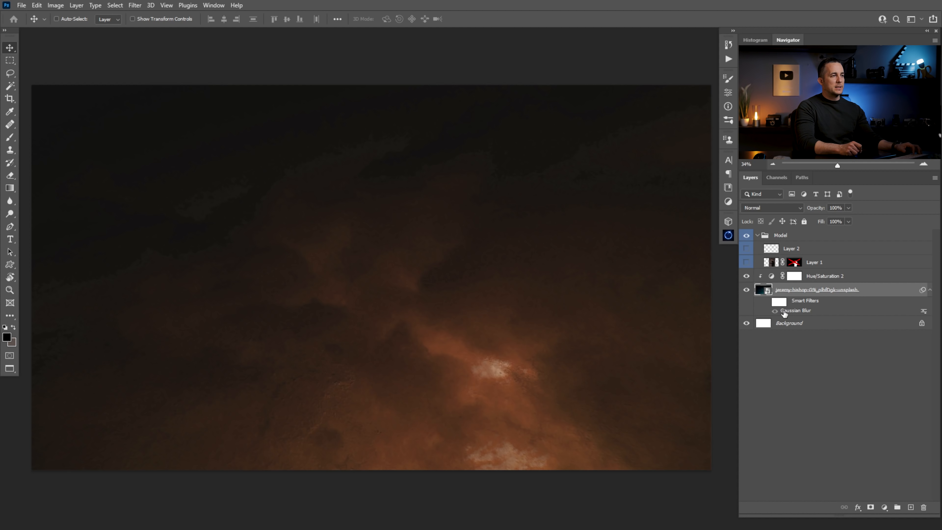
Turn the Gaussian Blur smart filter back on for the sky layer.
left_click(135, 5)
mouse_move(166, 125)
left_click(766, 308)
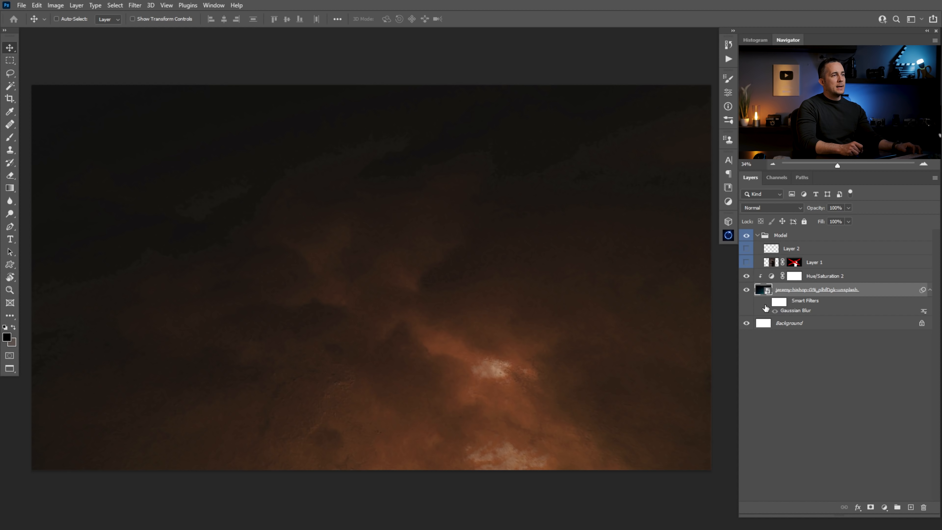
left_click(766, 301)
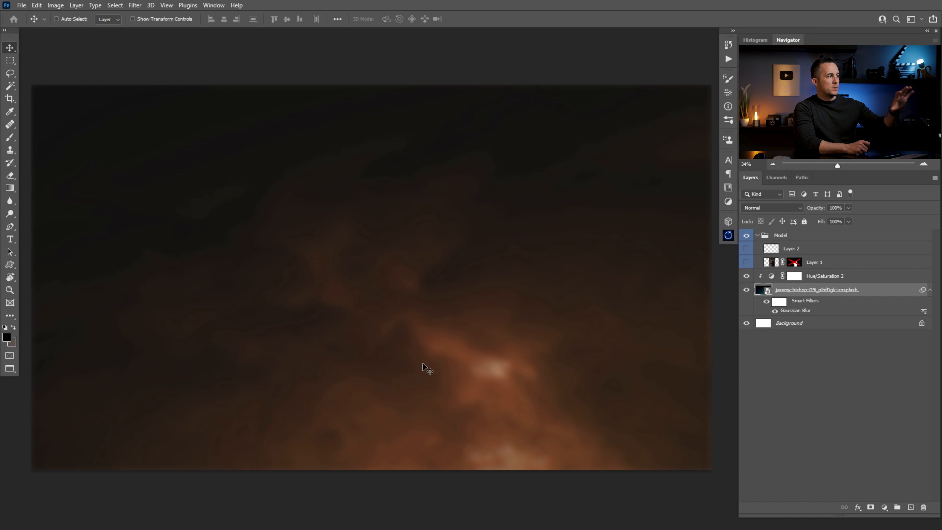
Show Layer 1 with the coated model and enable its layer mask to hide the studio background and the head.
left_click(747, 262)
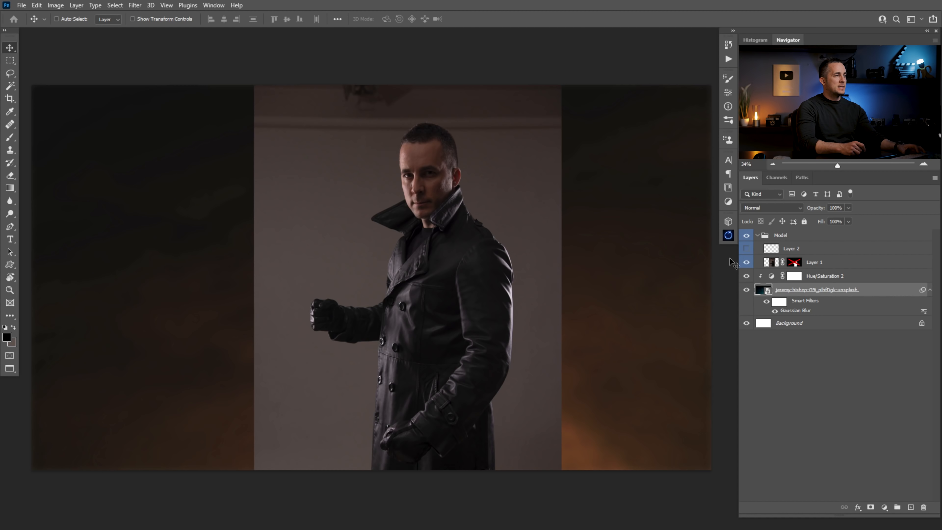
left_click(794, 262)
key("x")
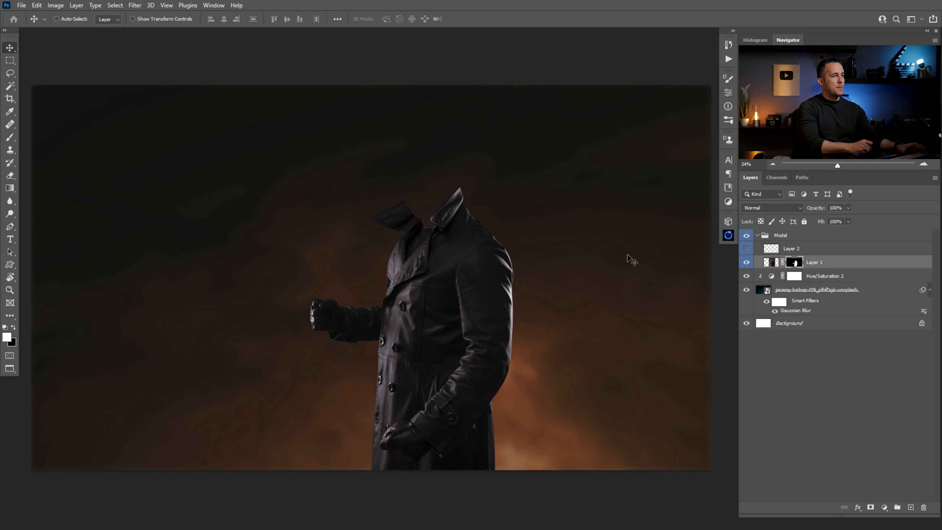
left_click(794, 262, "shift")
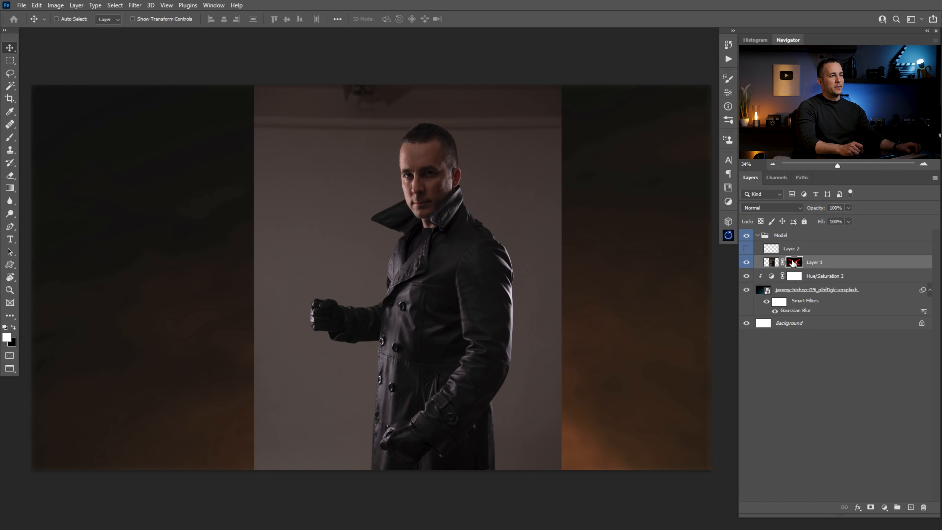
left_click(794, 262, "shift")
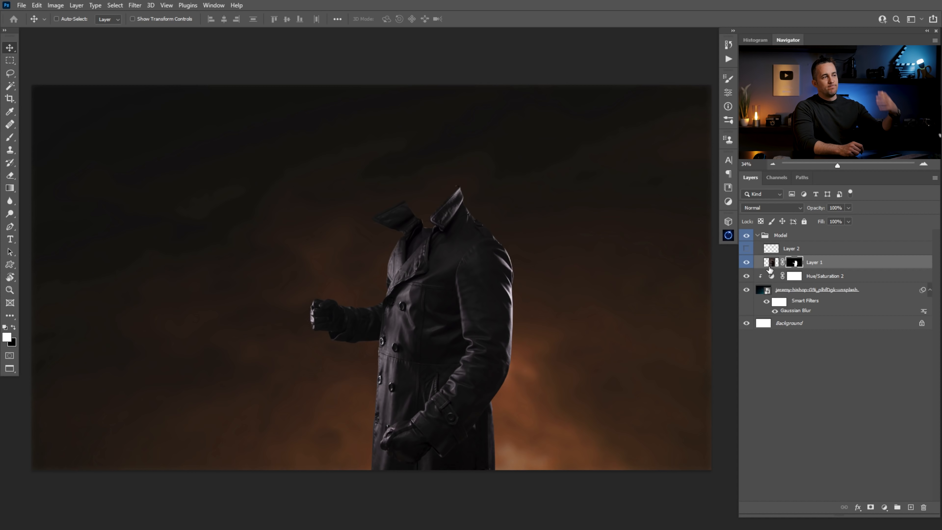
left_click(794, 262, "shift")
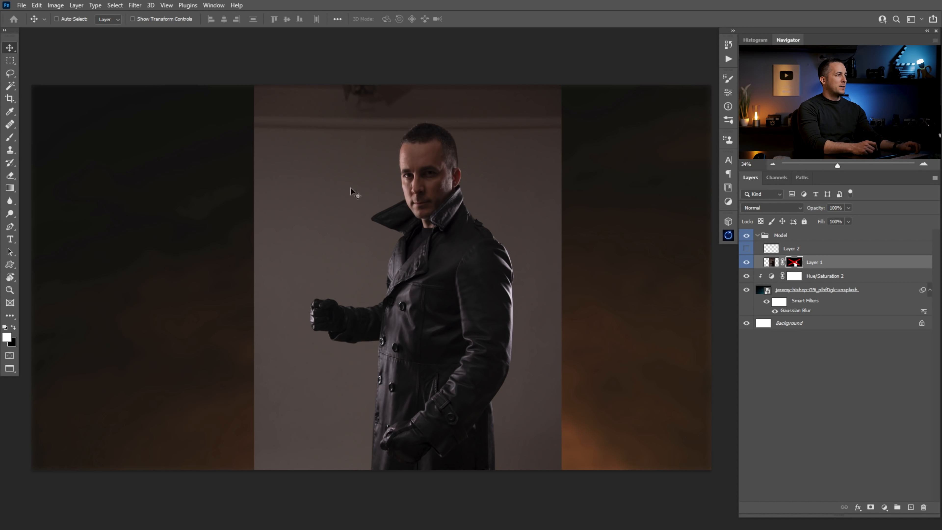
left_click(794, 264, "shift")
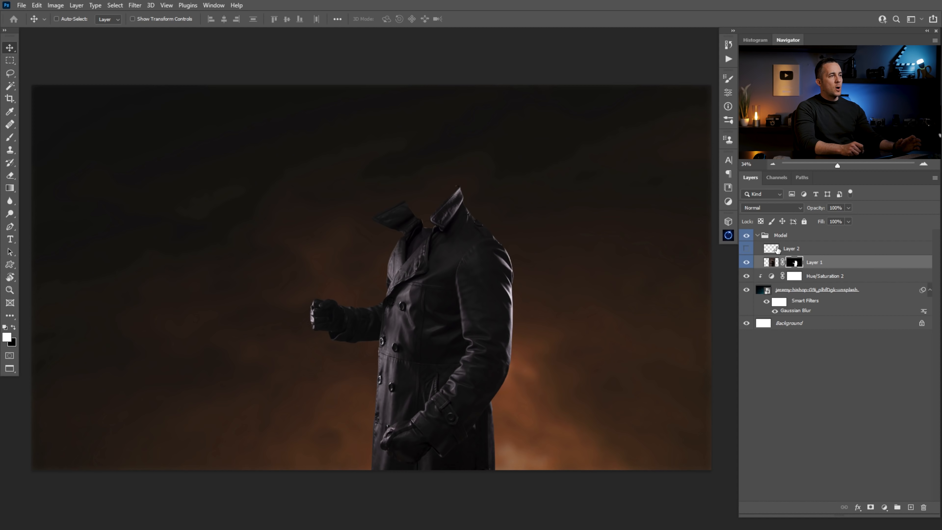
Select Layer 2 and make it visible to fill in the coat's inner collar.
left_click(777, 249)
left_click(429, 205, "ctrl")
left_click_drag(429, 205, 453, 206)
left_click(746, 248)
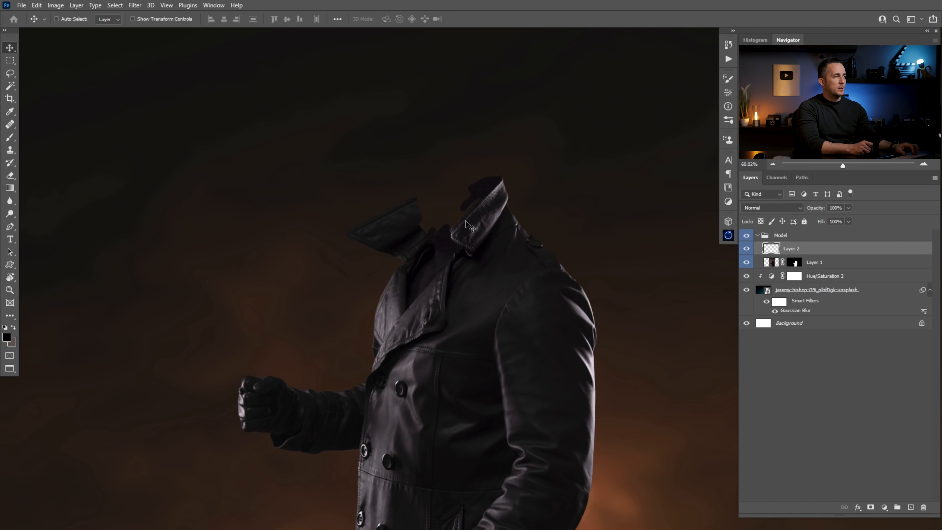
scroll(468, 224, "down", 3)
left_click_drag(463, 248, 438, 233)
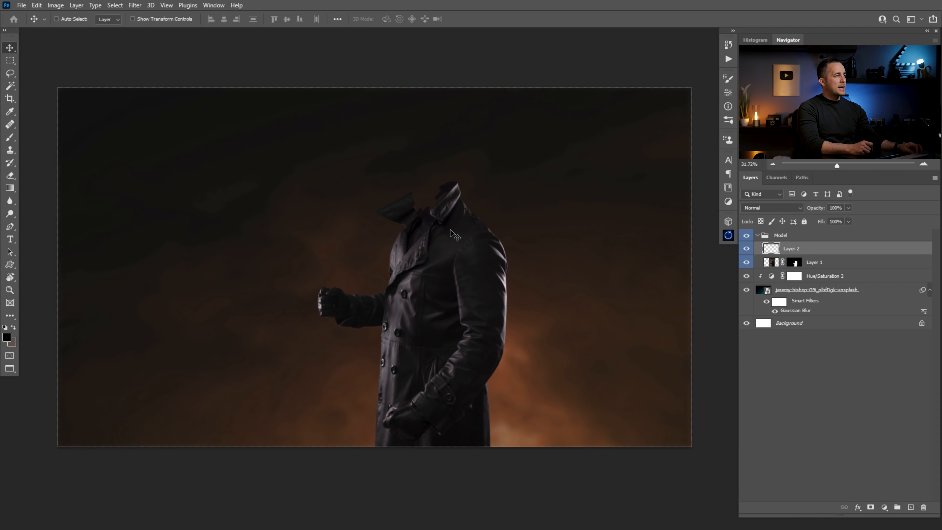
Enable Layer 0's mask in the skull document, and bring the cut-out skull into the composite above the coat's collar.
key("ctrl+Tab")
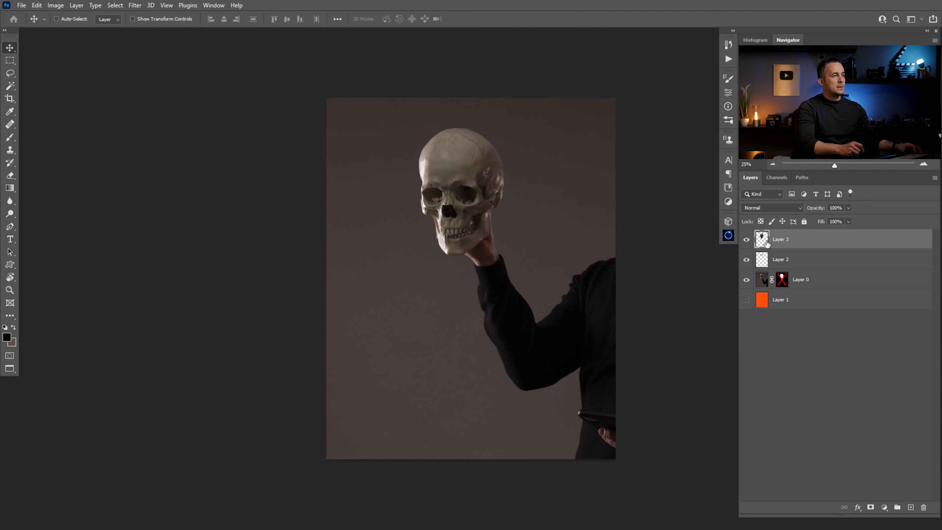
left_click(783, 280, "shift")
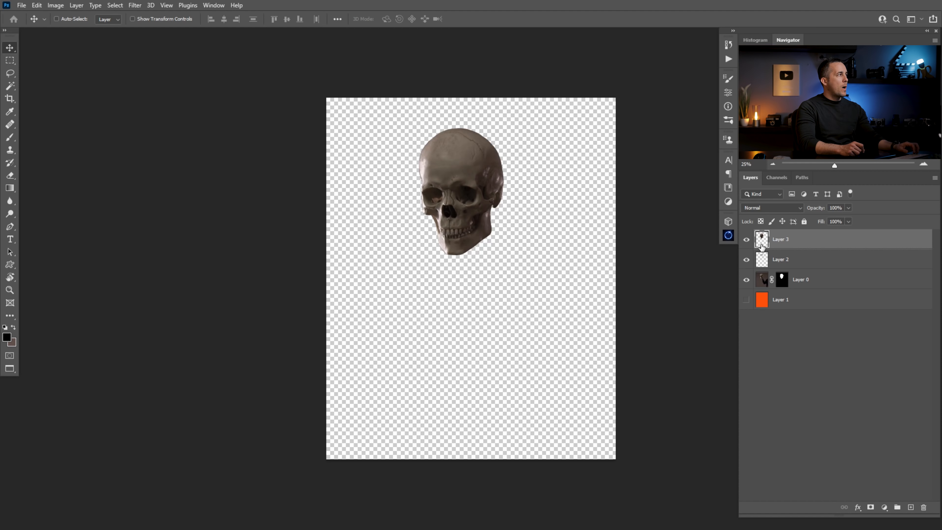
key("ctrl+Tab")
key("ctrl+v")
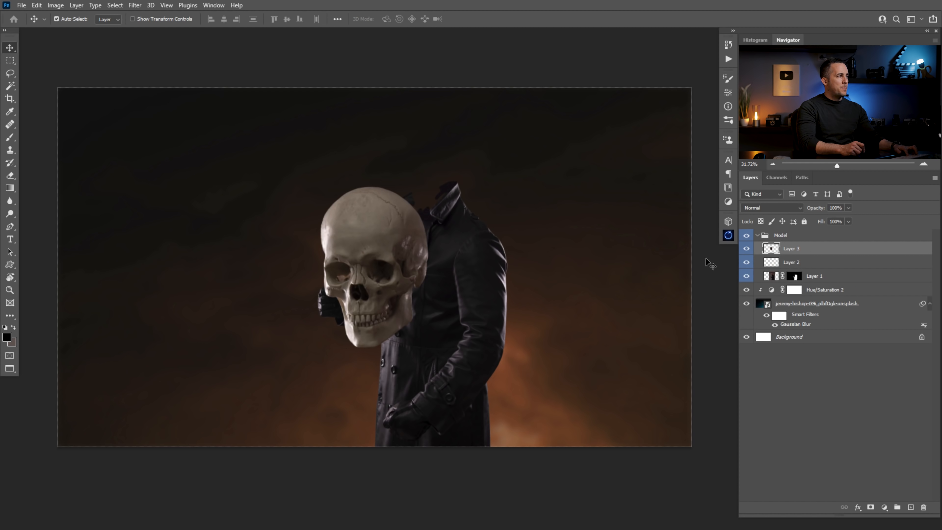
left_click_drag(394, 266, 437, 194)
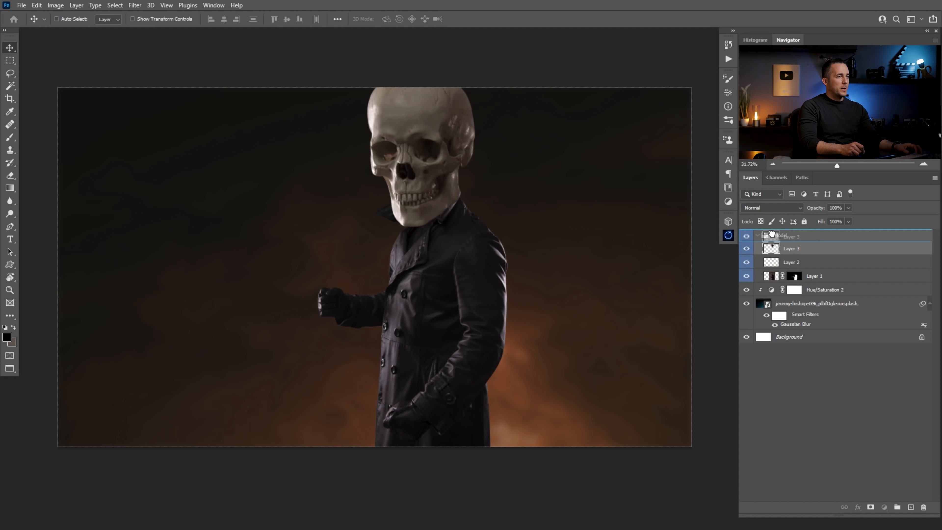
Move the skull layer above the Model group and scale the skull to about 49% so it sits inside the collar.
left_click_drag(772, 227, 773, 230)
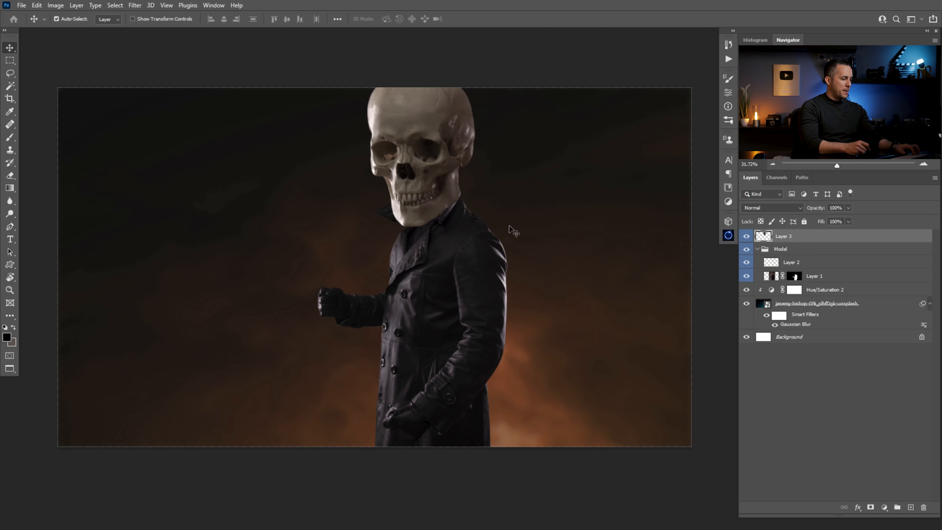
key("ctrl+t")
left_click_drag(478, 149, 432, 195)
left_click_drag(457, 116, 448, 131)
mouse_move(429, 206)
left_mouse_down()
mouse_move(457, 209)
mouse_move(445, 196)
left_mouse_up()
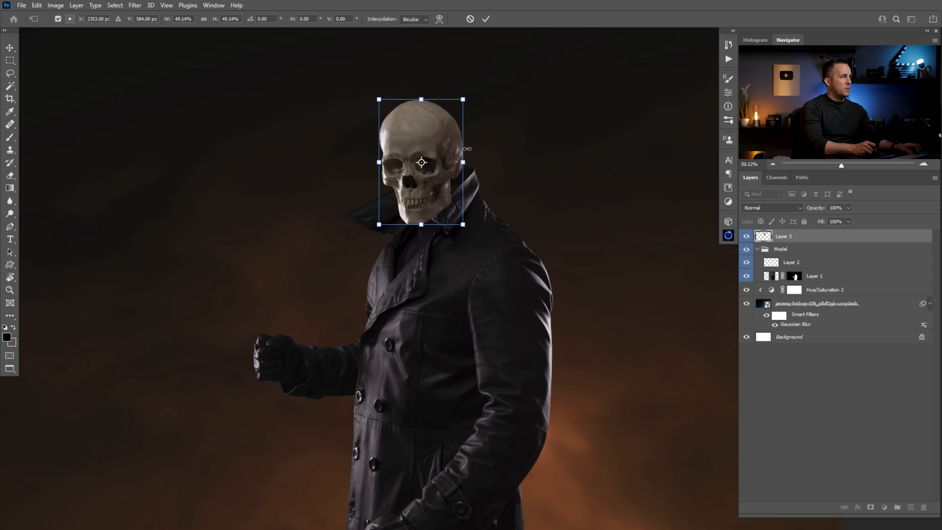
left_click_drag(466, 162, 481, 205)
key("Return")
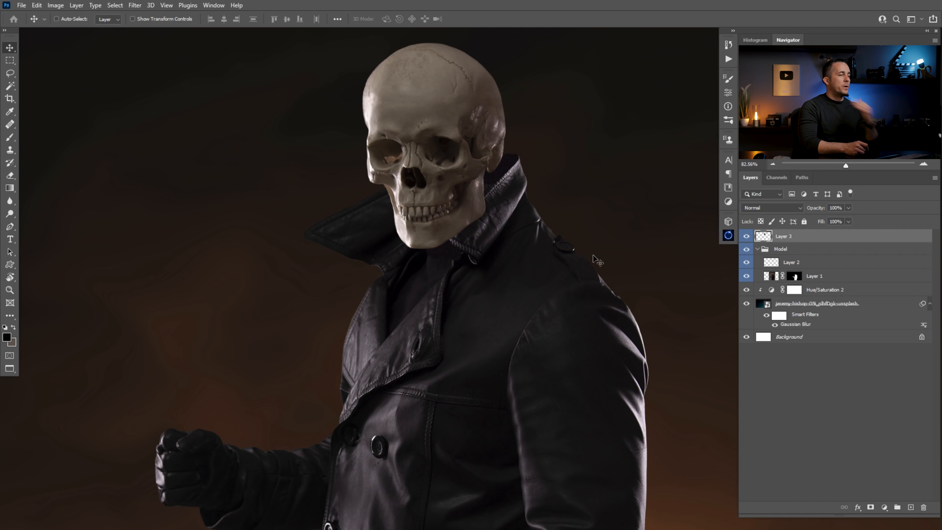
left_click_drag(771, 263, 794, 277)
left_click(794, 277, "ctrl")
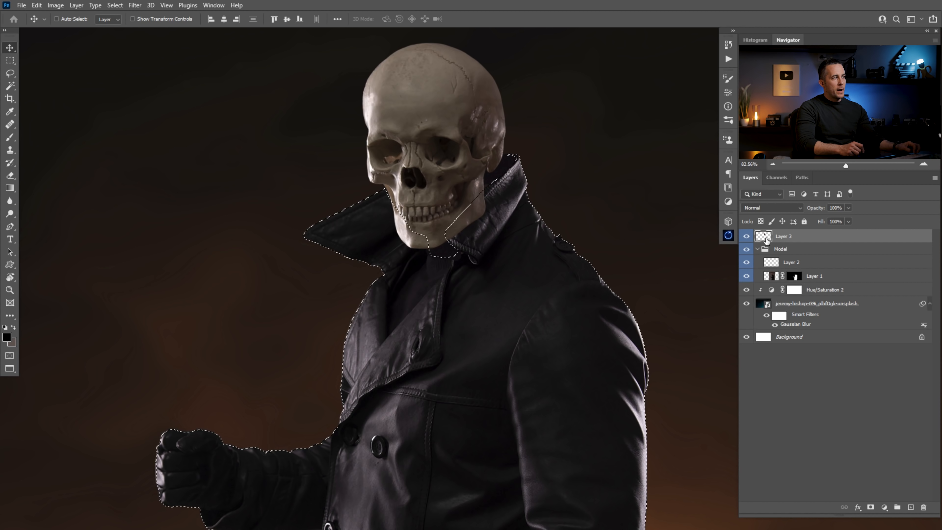
key("ctrl+d")
Rename the skull layer to Head and add a layer mask to it.
double_click(783, 237)
type("Head")
key("Return")
left_click(870, 507)
Load Layer 1's mask as a selection and paint black on the Head mask where the jaw overlaps the raised collar.
left_click(794, 276, "ctrl")
key("b")
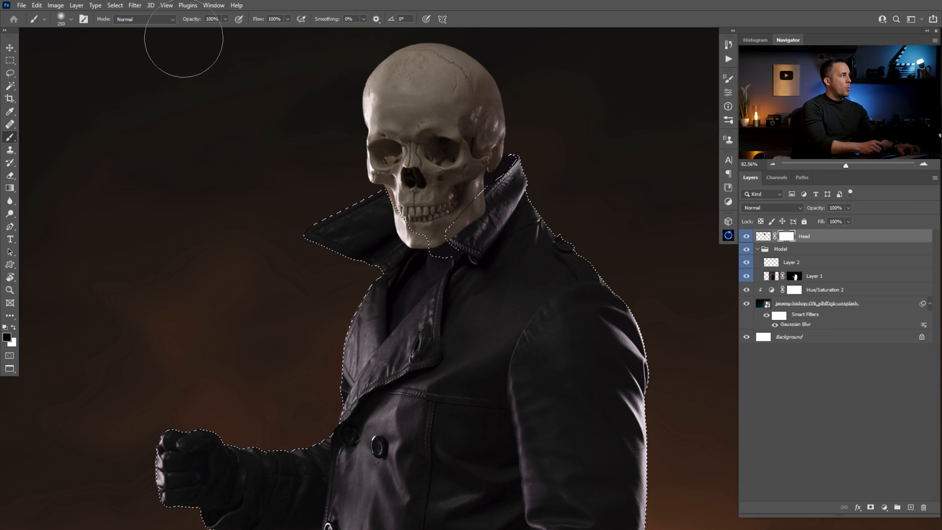
mouse_move(489, 207)
left_mouse_down()
mouse_move(463, 226)
mouse_move(487, 207)
mouse_move(457, 247)
mouse_move(496, 206)
mouse_move(478, 231)
left_mouse_up()
Paint white on the Head mask to restore the chin's other side, reduce the brush size to 100, and clear the selection.
key("x")
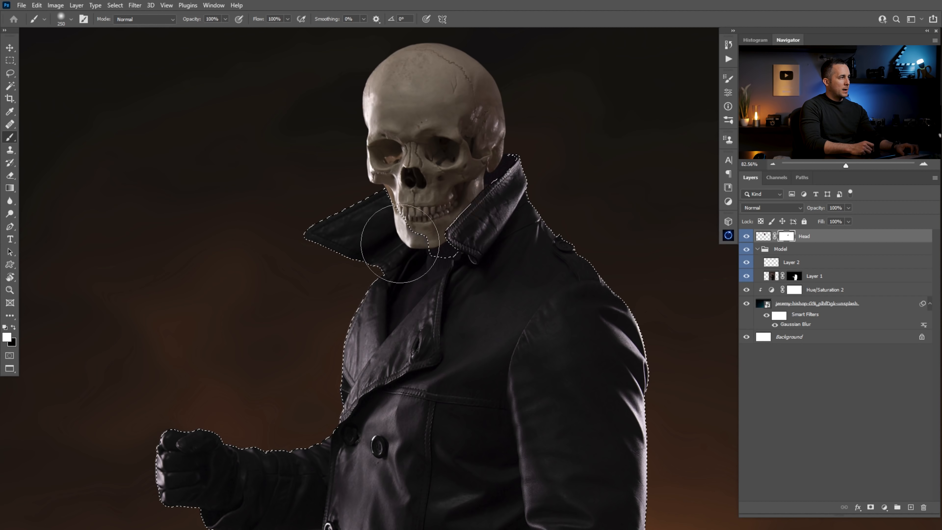
left_click_drag(394, 249, 388, 246)
key("x")
key("bracketleft")
key("bracketleft")
key("bracketleft")
key("bracketleft")
key("bracketleft")
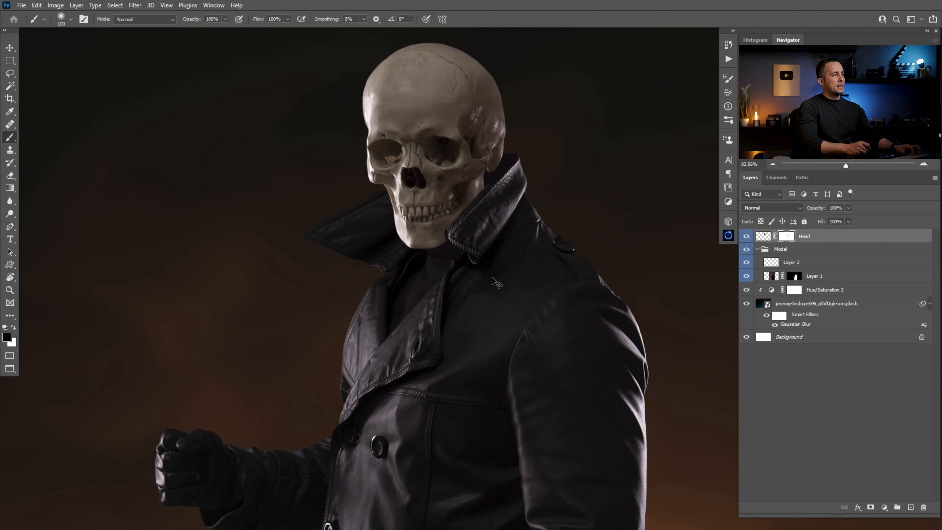
key("ctrl+d")
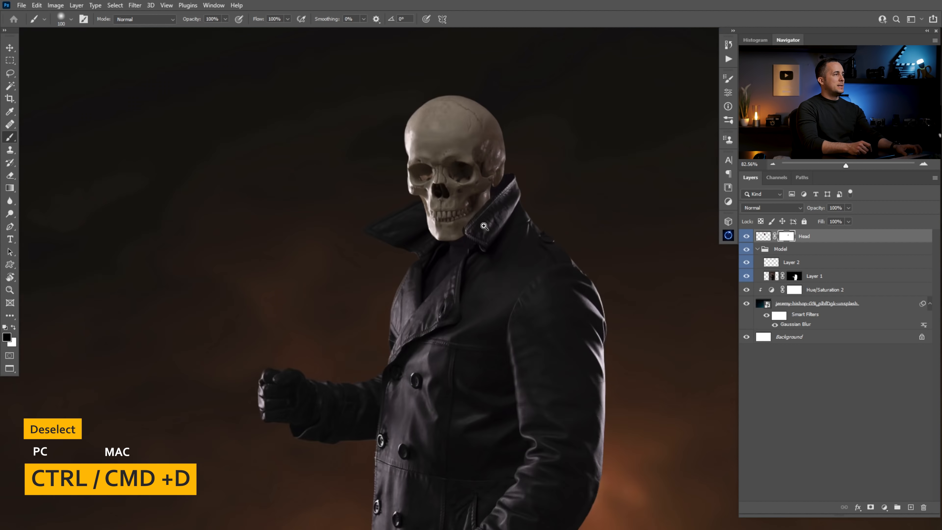
left_click_drag(483, 225, 432, 227)
left_click_drag(540, 293, 462, 289)
left_click_drag(377, 181, 427, 184)
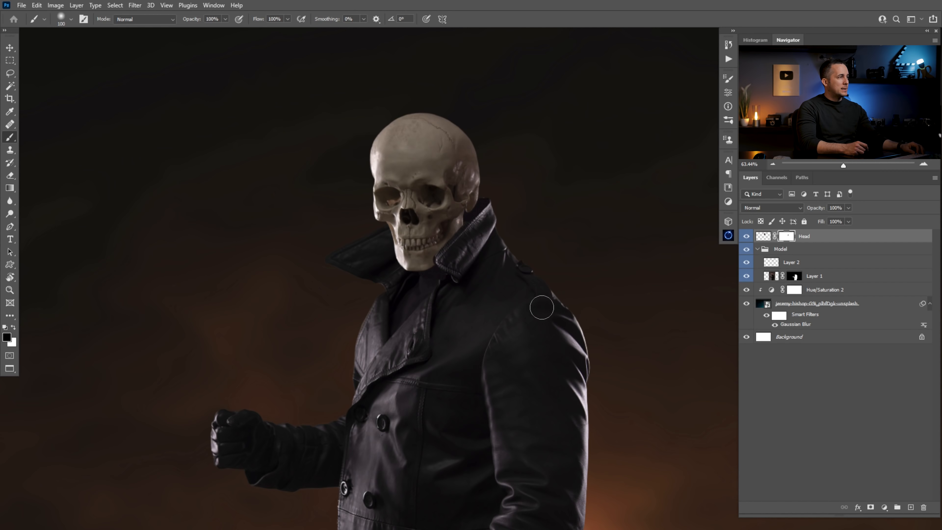
Switch to the finished burning-skull composite and examine the skull's eyes, the flames, the chain and the layer stack.
key("ctrl+Tab")
key("ctrl+Tab")
key("ctrl+Tab")
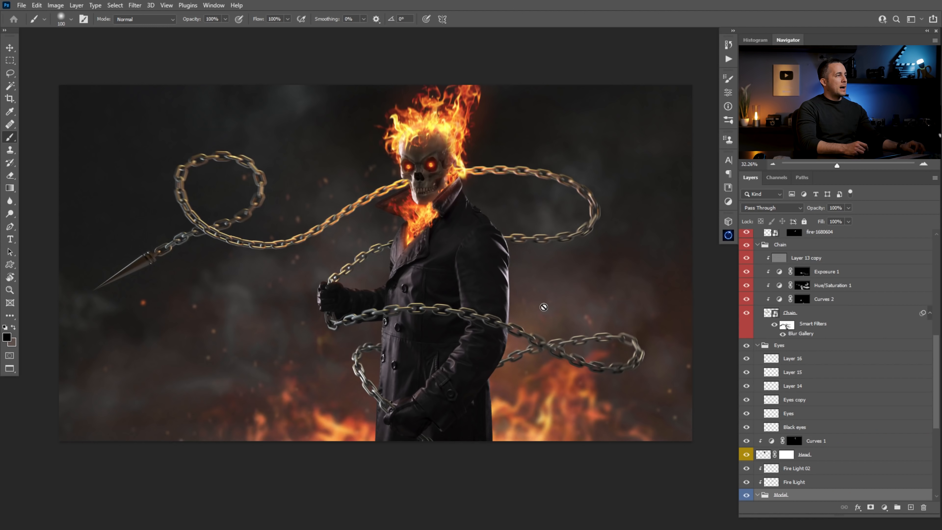
scroll(417, 173, "up", 3)
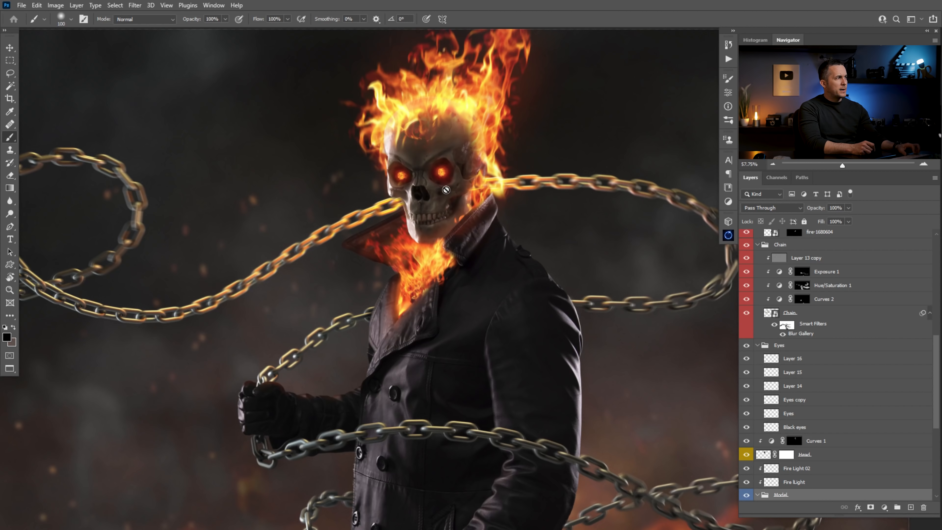
scroll(446, 190, "down", 2)
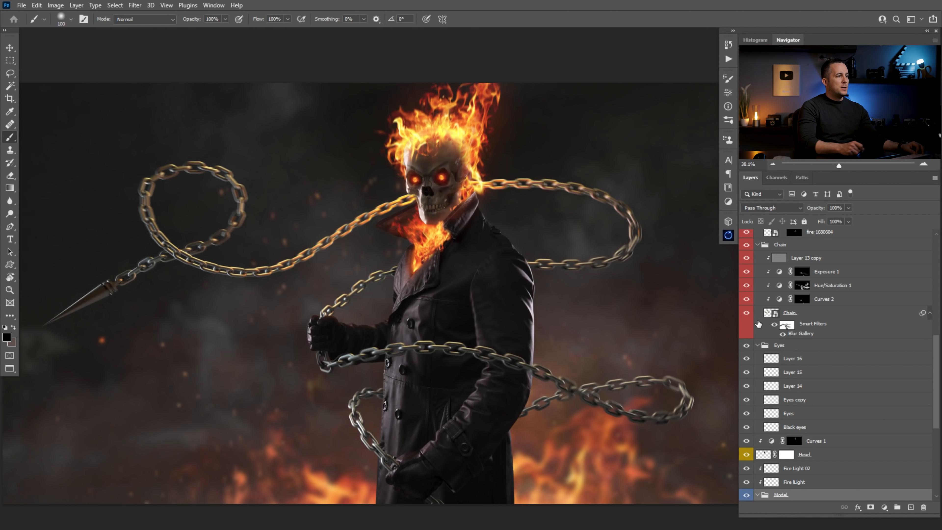
scroll(938, 353, "up", 6)
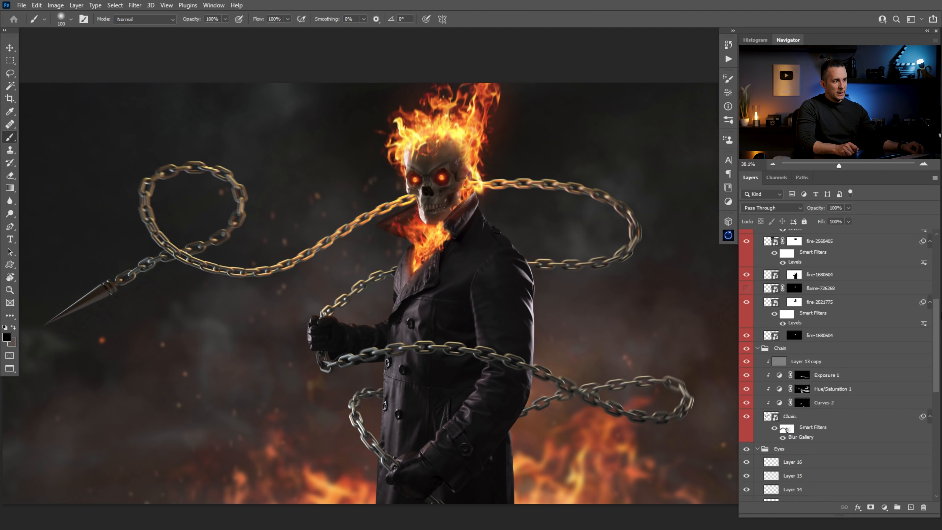
scroll(834, 364, "up", 3)
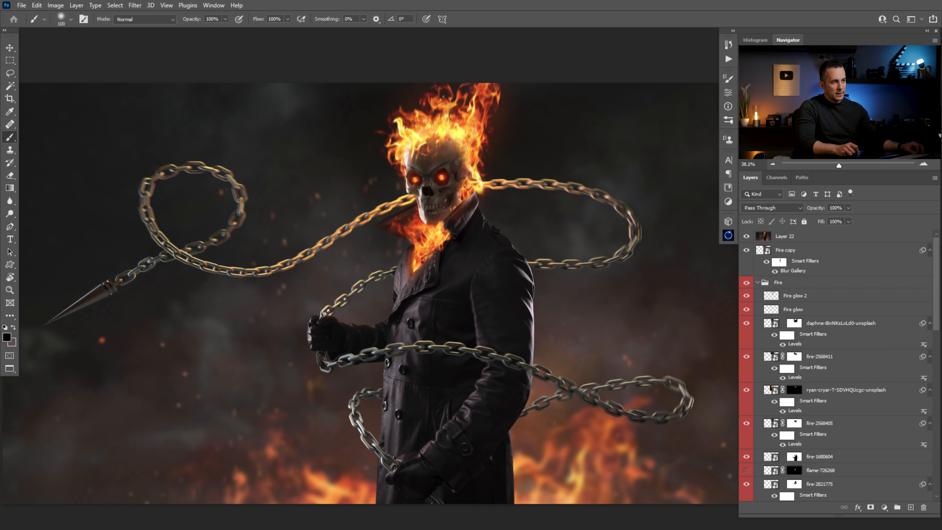
Collapse the Fire, Chain and Eyes groups in the finished composite and select its Head layer.
left_click(759, 283)
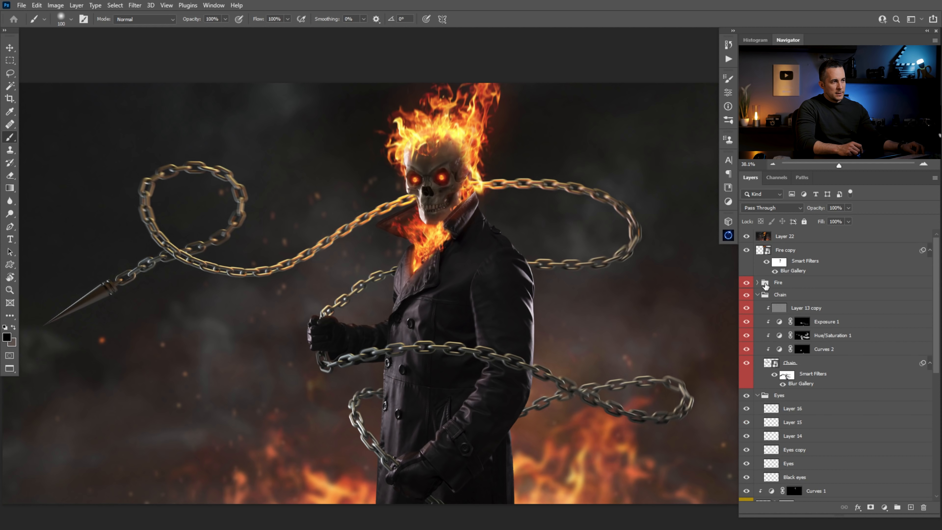
left_click(758, 295)
left_click(757, 307)
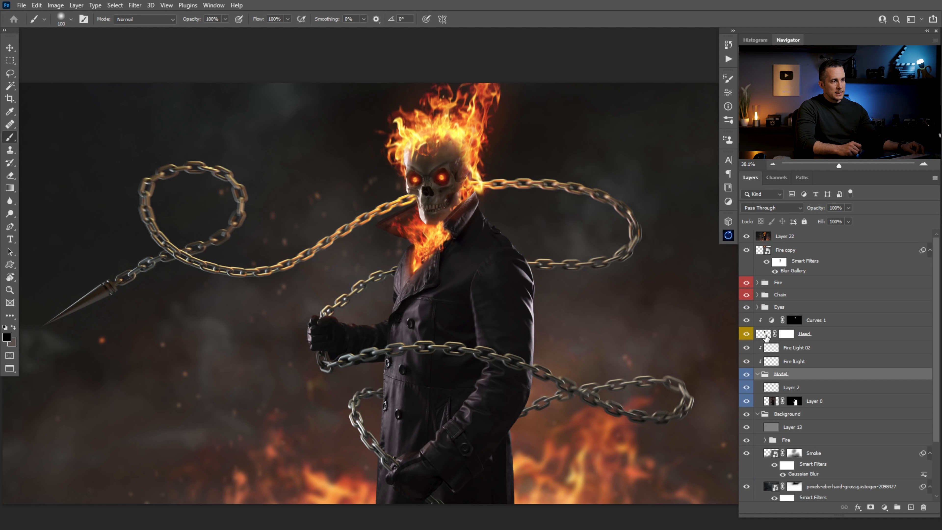
left_click(764, 334)
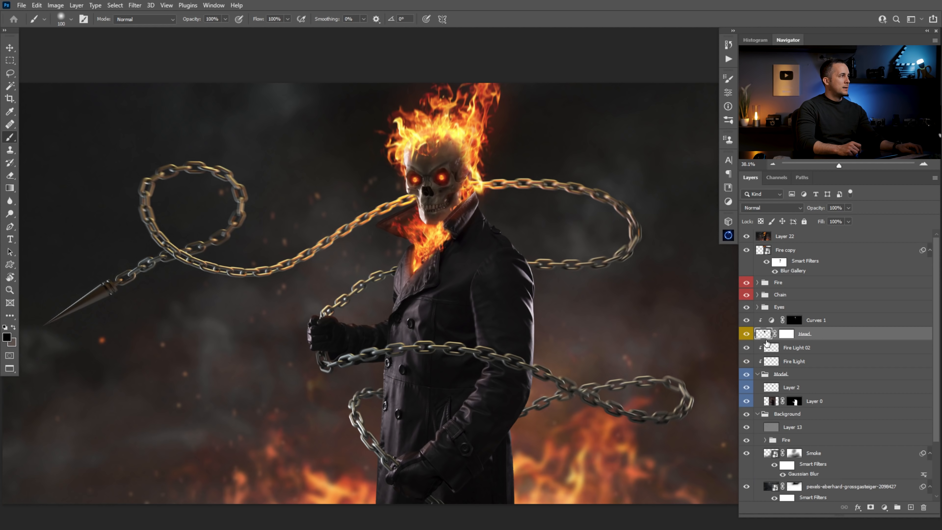
double_click(763, 335)
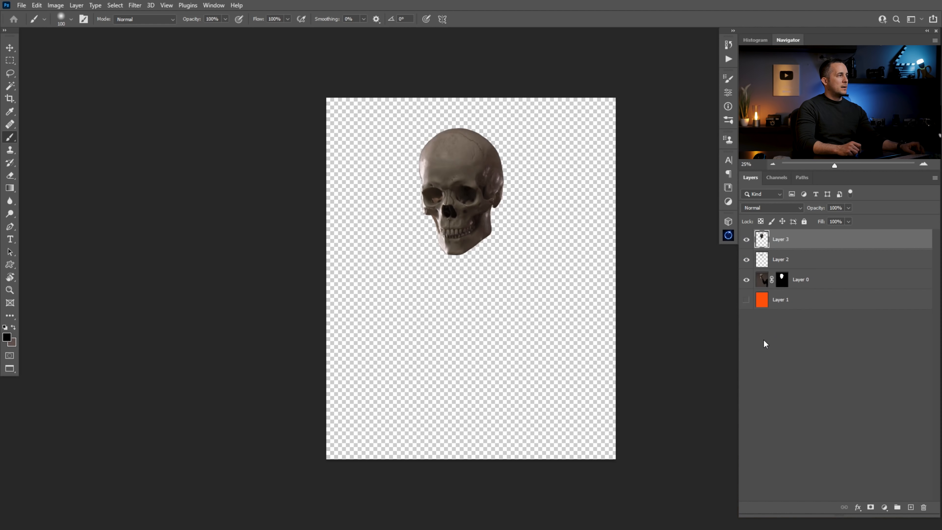
Switch to the Untitled-1 composite, open its Head layer in the Liquify filter, and fit the Liquify window to the screen.
key("ctrl+Tab")
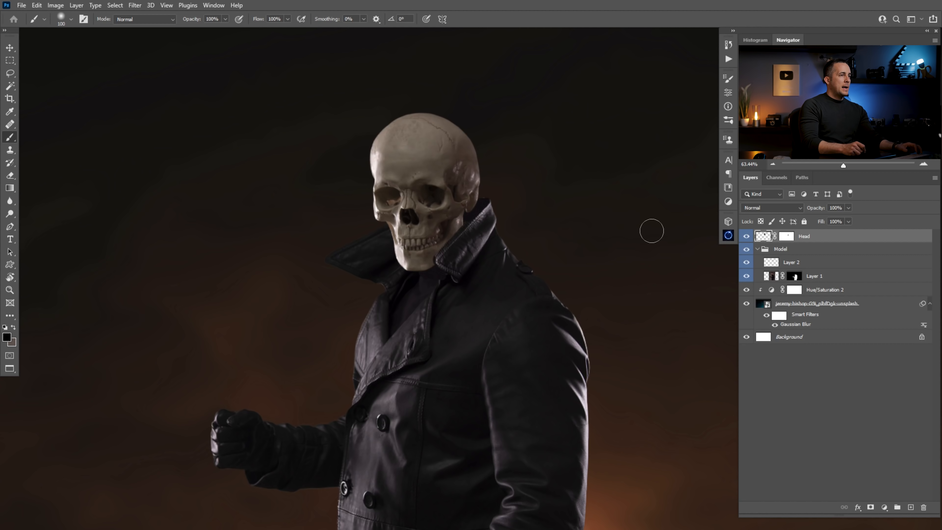
left_click(135, 5)
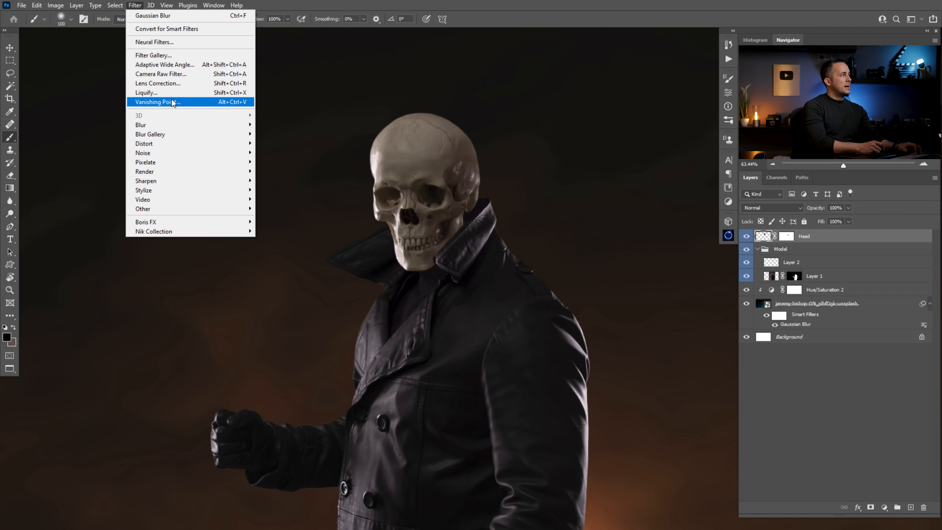
left_click(175, 92)
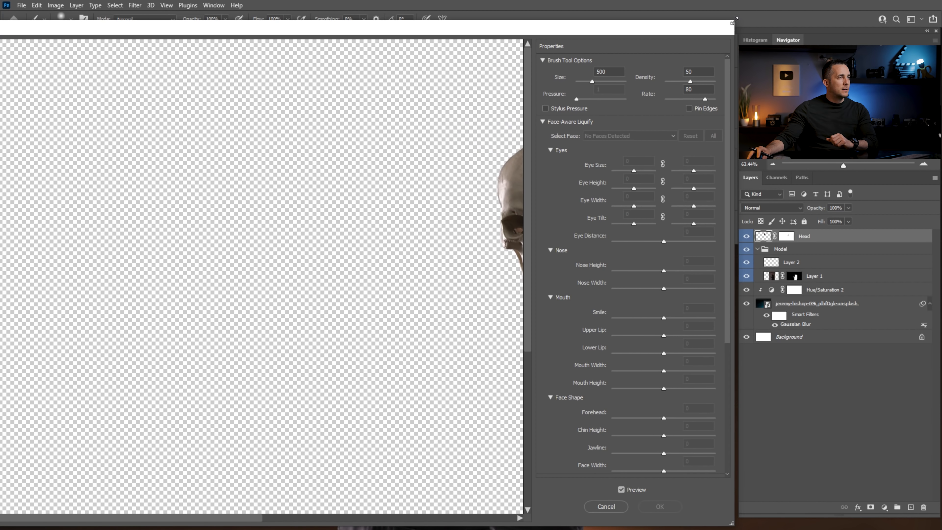
left_click_drag(734, 22, 282, 239)
mouse_move(196, 206)
left_mouse_down()
mouse_move(627, 67)
mouse_move(406, 29)
mouse_move(402, 8)
left_mouse_up()
mouse_move(485, 325)
left_mouse_down()
mouse_move(938, 469)
mouse_move(939, 529)
mouse_move(938, 513)
left_mouse_up()
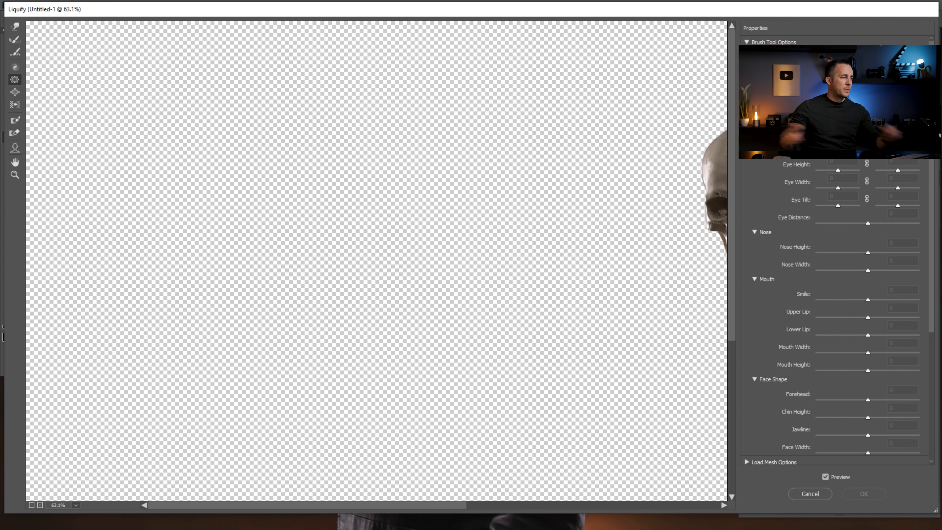
Reshape the brow ridges over both eye sockets with the Forward Warp tool so they slant angrily down toward the nose.
left_click_drag(559, 191, 278, 200)
left_click_drag(462, 202, 342, 204)
left_click(352, 207, "ctrl")
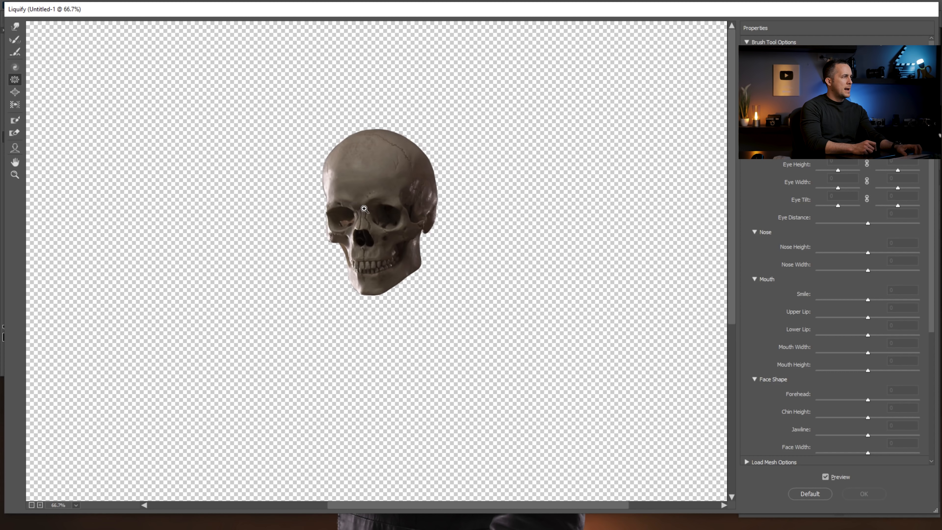
left_click(364, 209, "ctrl")
left_click(384, 240, "ctrl")
left_click_drag(380, 253, 371, 189)
key("ctrl+minus")
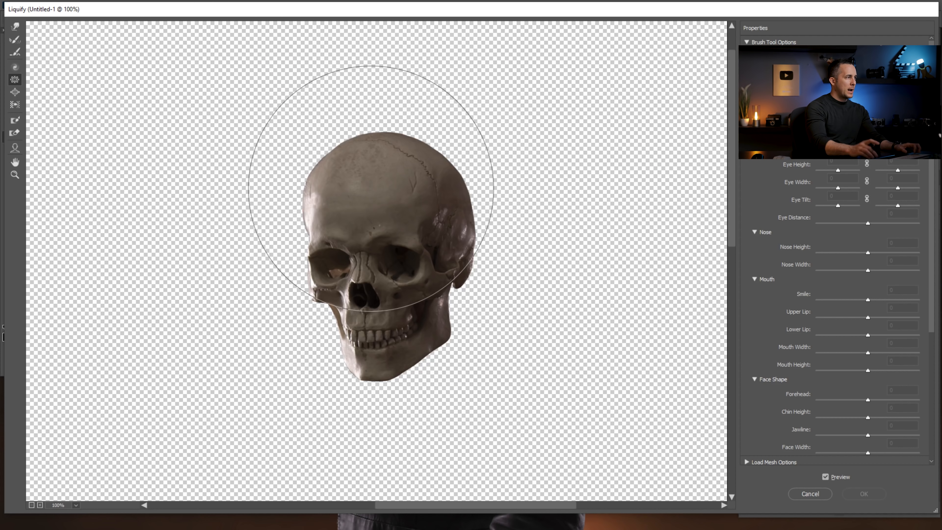
left_click(15, 27)
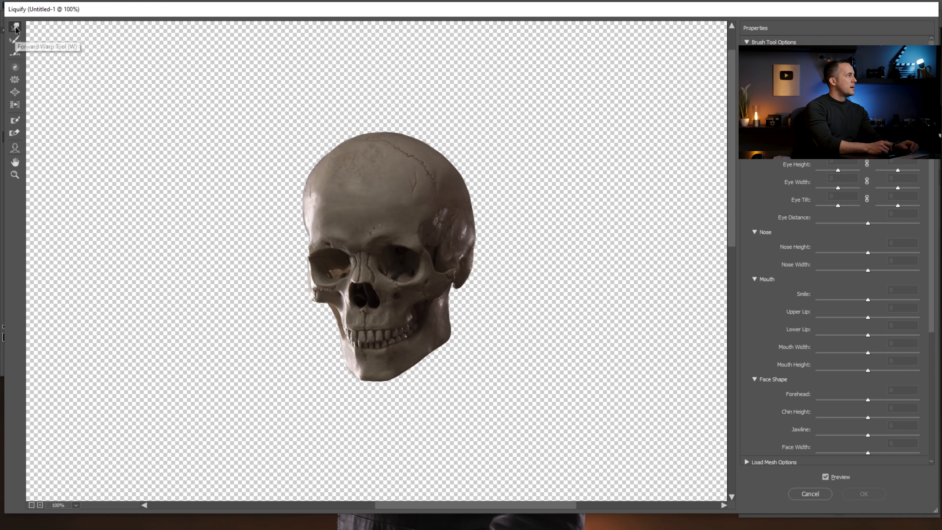
left_click_drag(323, 250, 407, 231)
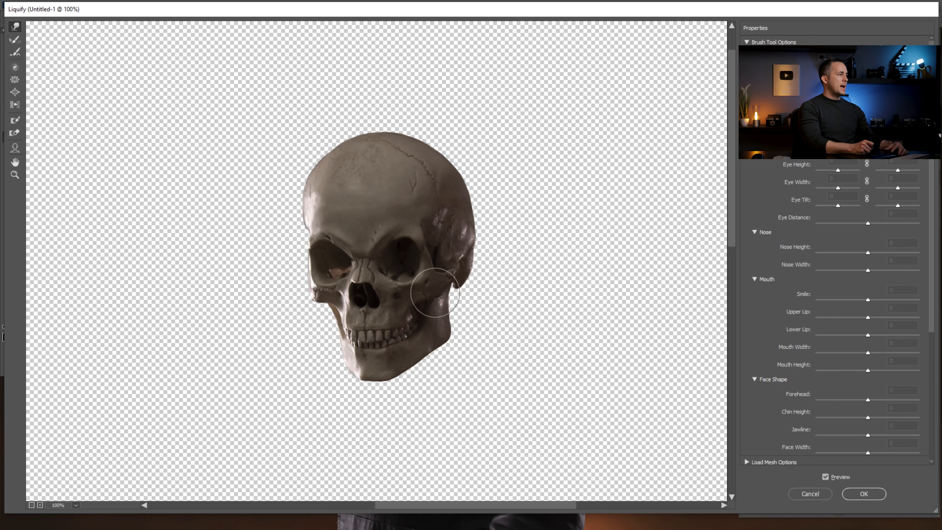
Refine the brow edge above the eye socket on the skull's narrow side with Forward Warp and apply the Liquify filter.
left_click(15, 79)
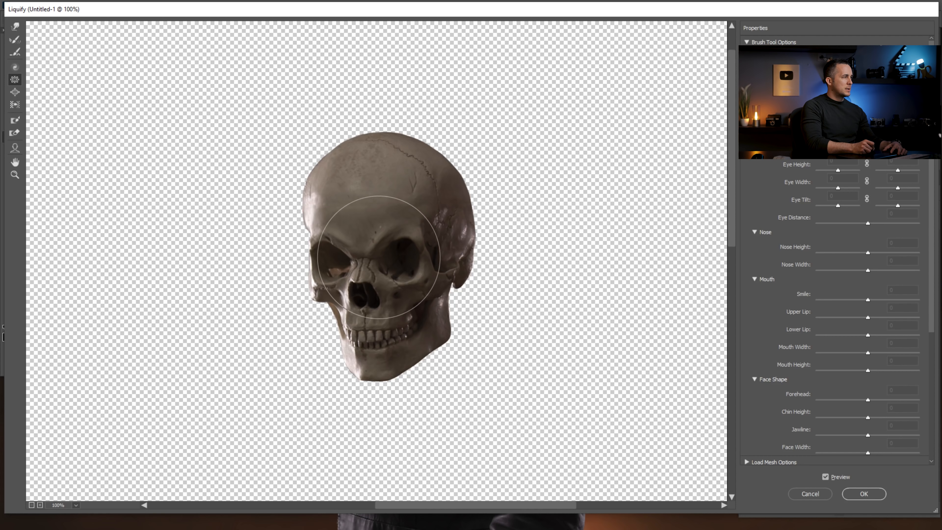
left_click(15, 26)
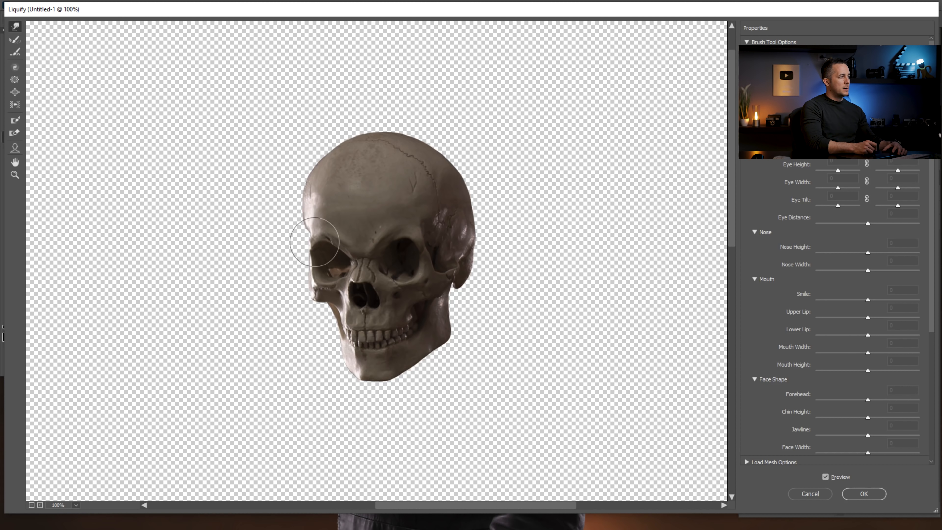
left_click_drag(328, 242, 323, 240)
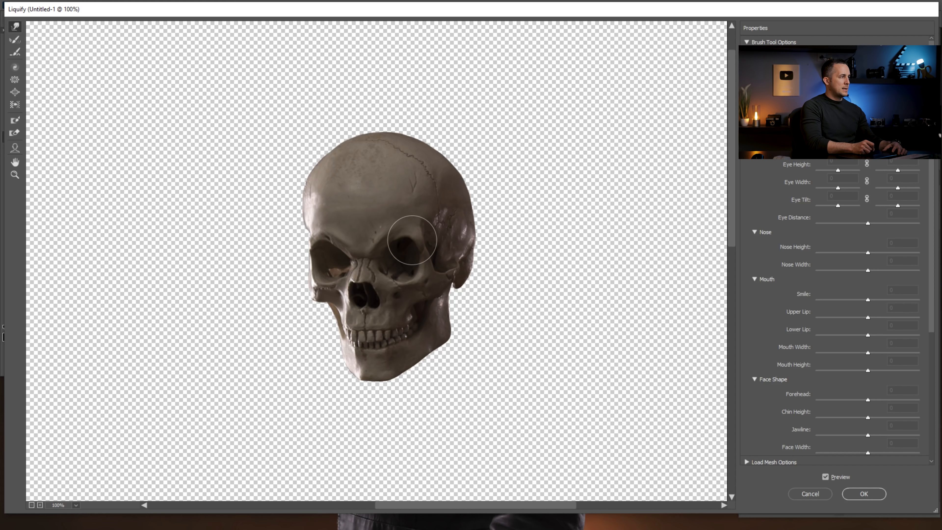
left_click(864, 493)
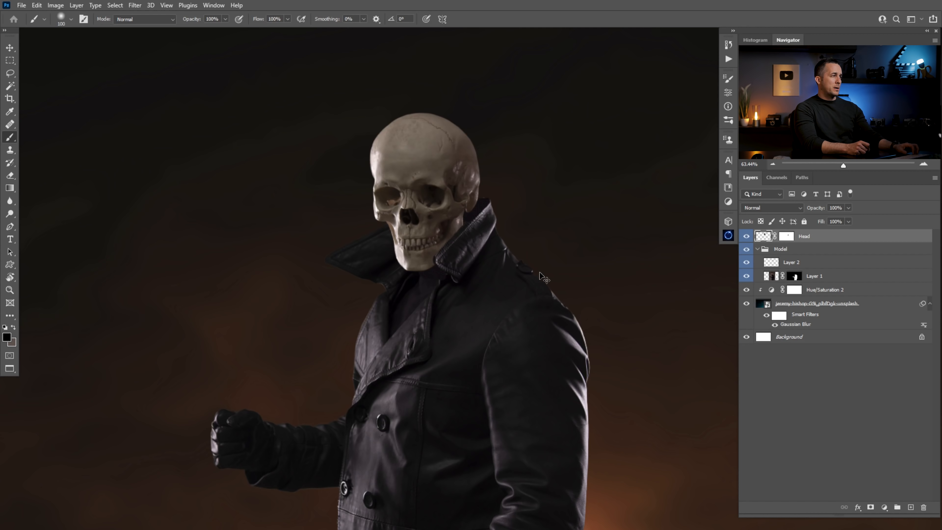
Compare the skull before and after the Liquify by undoing and redoing the filter.
key("ctrl+shift+z")
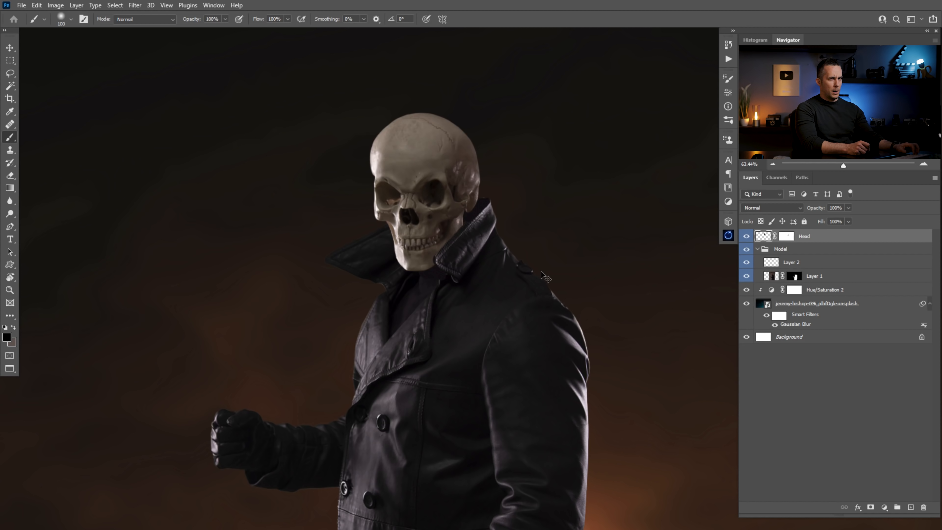
key("ctrl+z")
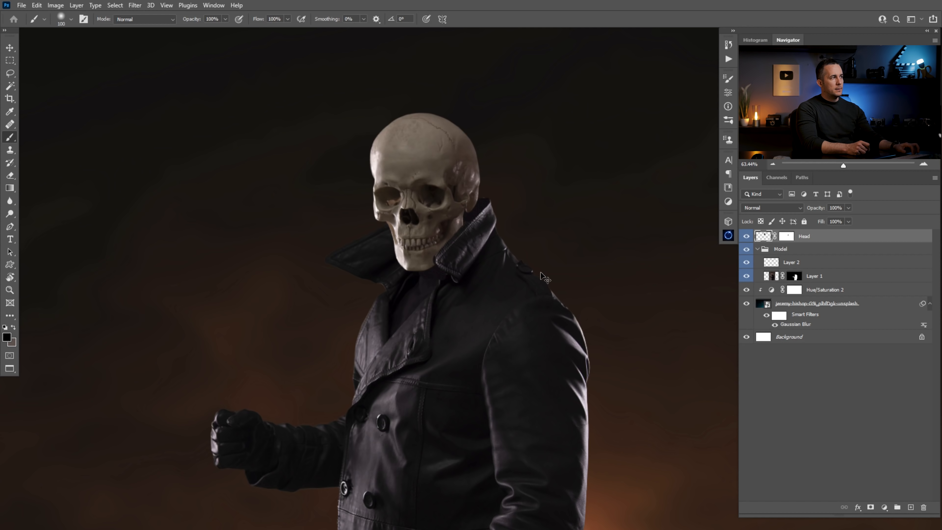
key("ctrl+shift+z")
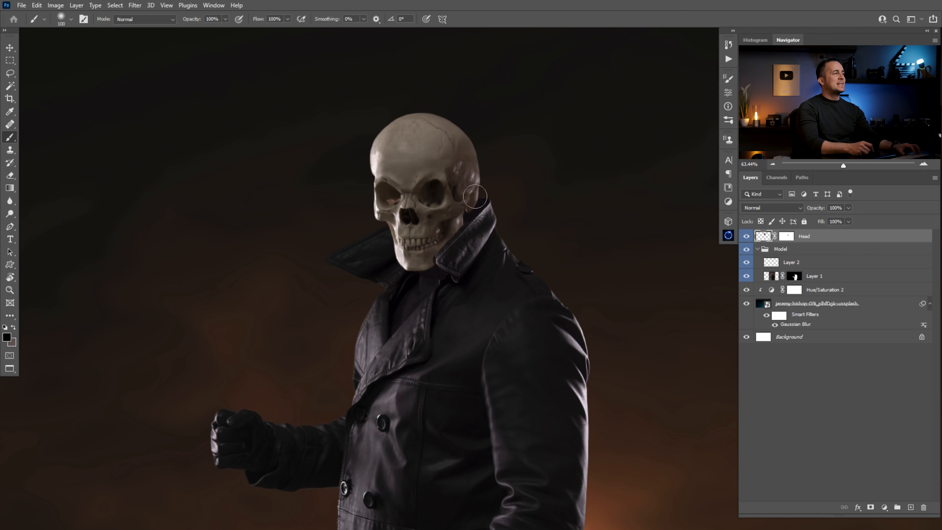
Paste the finished composite's Head layer above the existing Head layer and hide the older one.
key("ctrl+v")
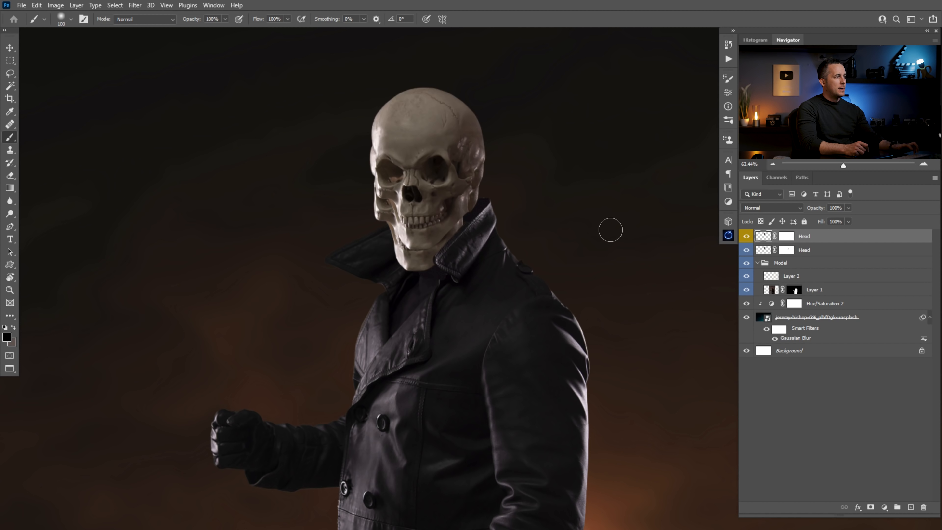
key("v")
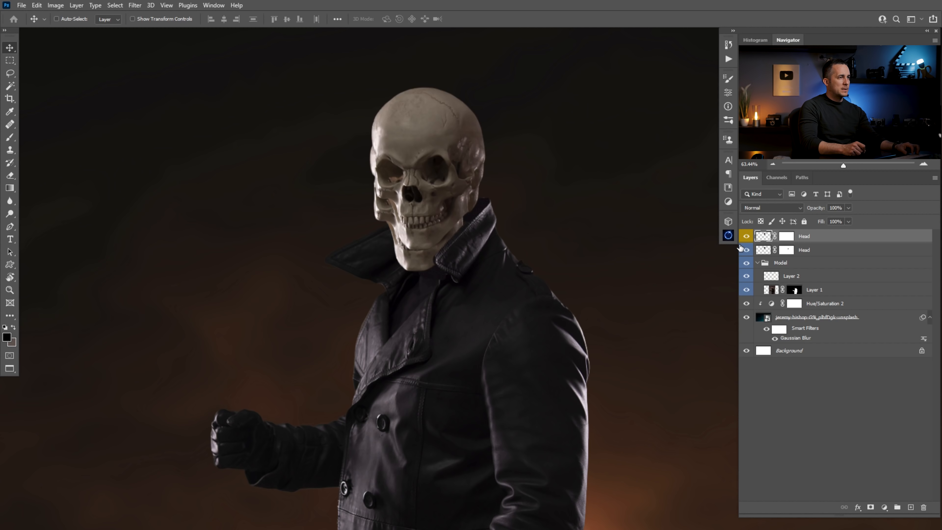
left_click(745, 237)
left_click(746, 236)
left_click(746, 249)
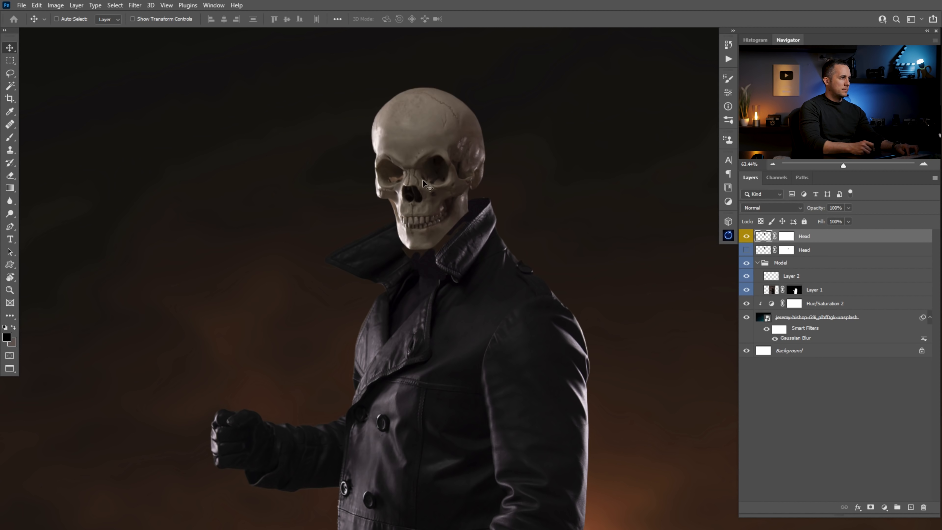
Move the pasted skull down so its jaw sits in the coat collar, and delete the hidden older Head layer.
key("c")
left_click_drag(444, 220, 444, 222)
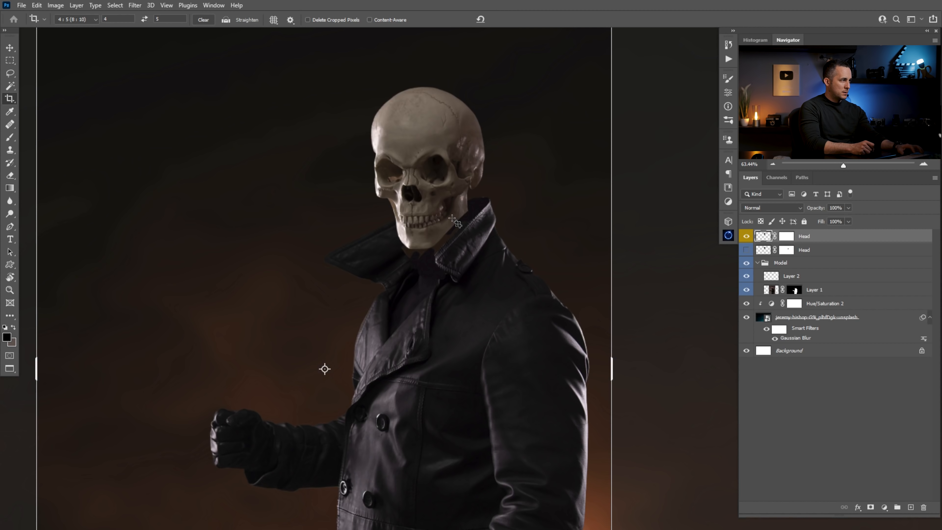
key("v")
mouse_move(447, 221)
left_mouse_down()
mouse_move(445, 209)
mouse_move(447, 230)
mouse_move(452, 224)
left_mouse_up()
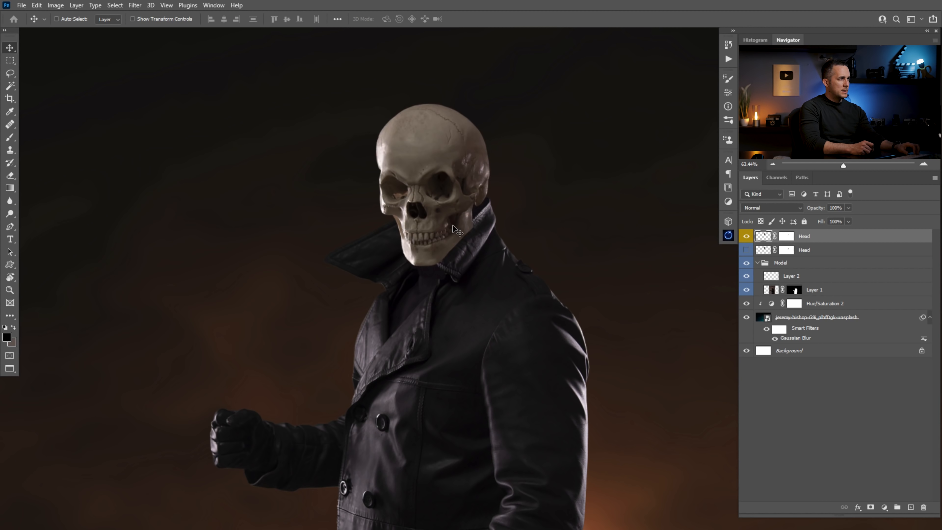
left_click(777, 254)
key("Delete")
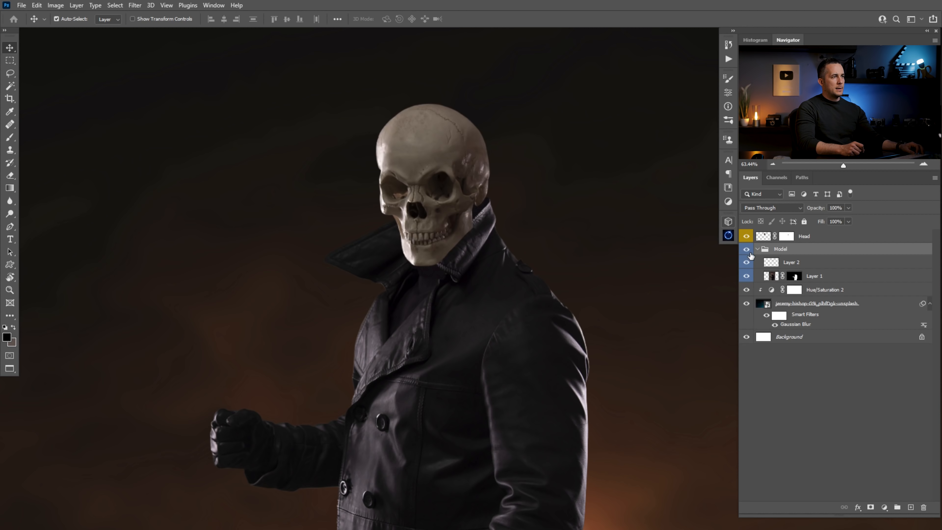
Add a Curves adjustment clipped to the Head layer and darken the skull by pulling input 159 down to output 91.
left_click_drag(494, 253, 532, 268)
left_click_drag(425, 233, 494, 330)
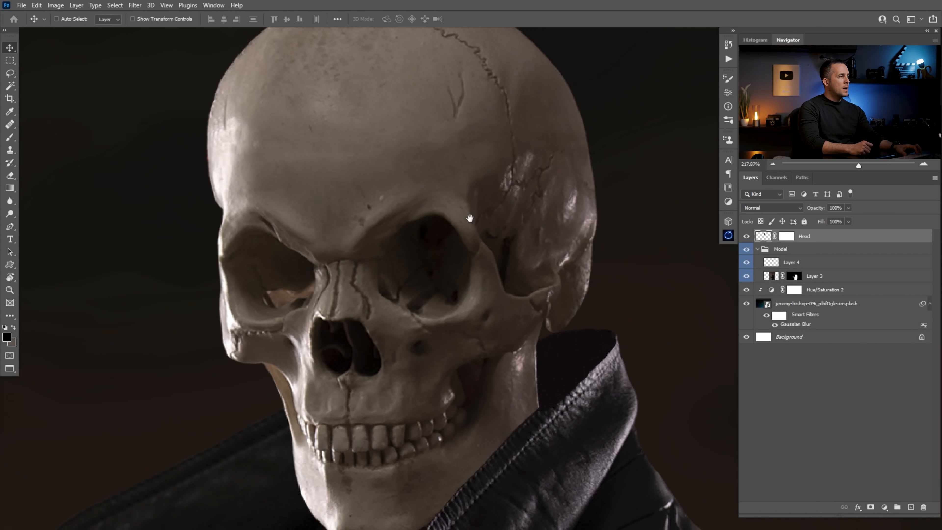
scroll(505, 231, "down", 10)
scroll(506, 231, "down", 2)
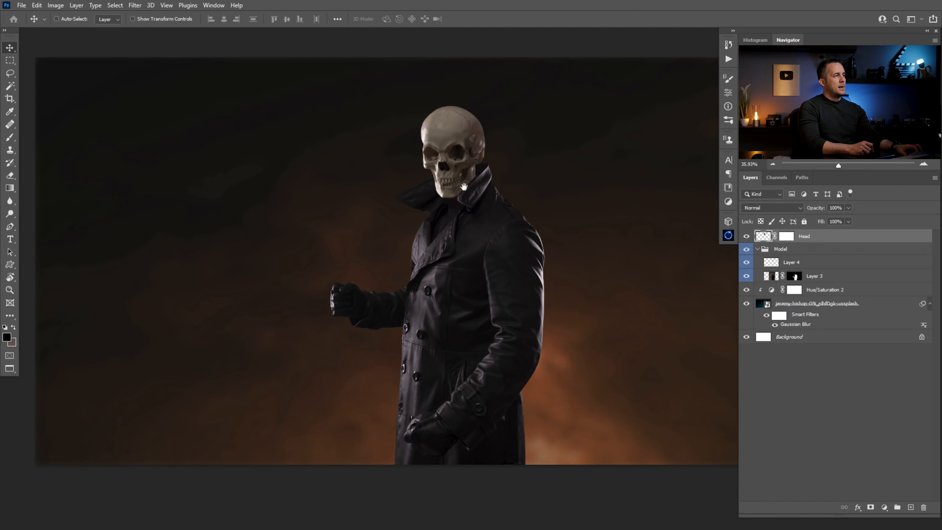
scroll(446, 148, "up", 5)
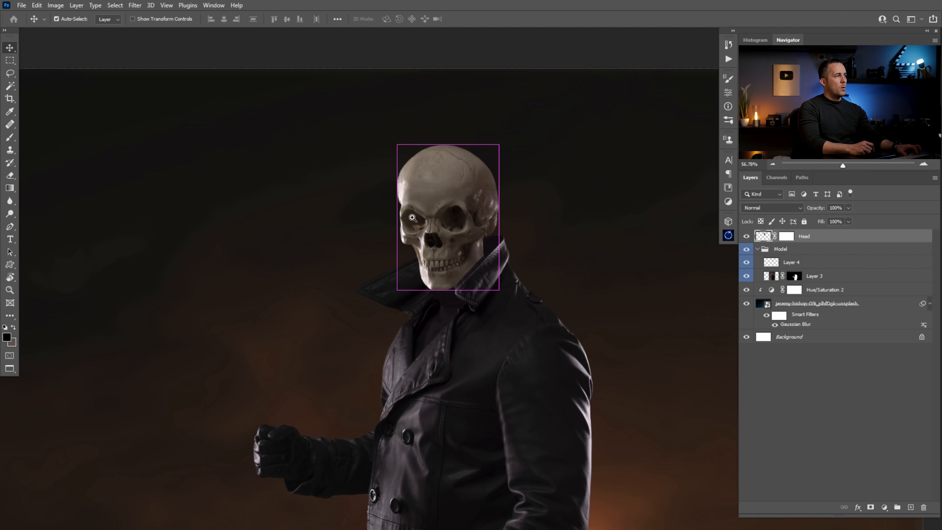
scroll(412, 218, "up", 9)
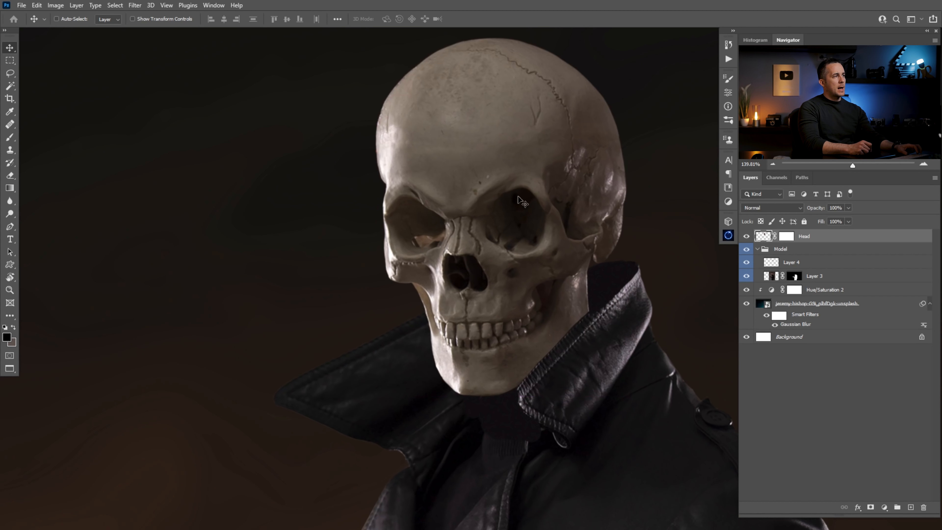
left_click(885, 506)
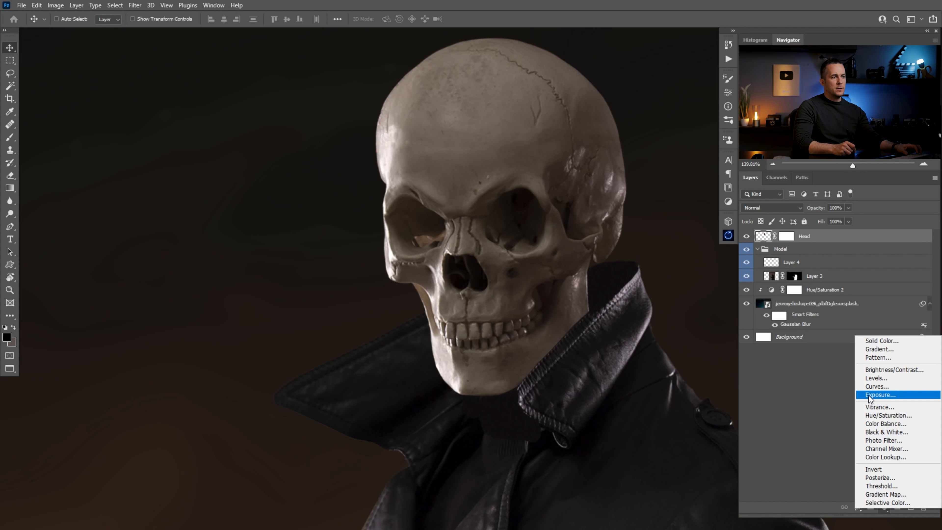
left_click(868, 386)
left_click(761, 244, "alt")
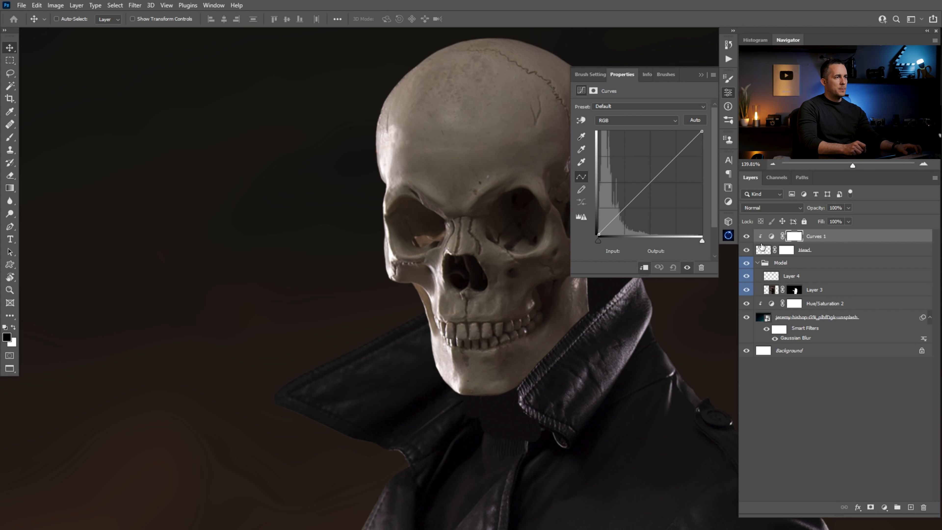
left_click_drag(651, 187, 662, 197)
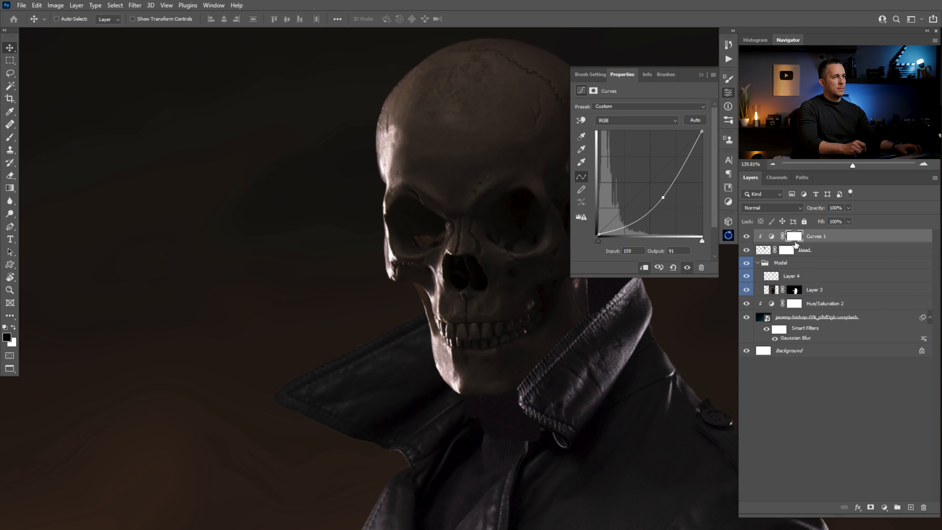
Invert the Curves 1 layer mask to black.
left_click(793, 236)
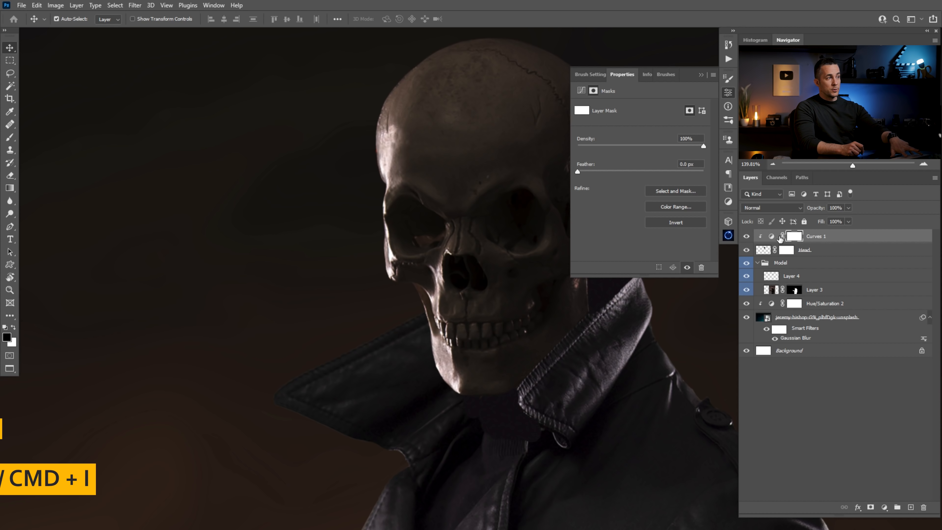
key("ctrl+i")
left_click_drag(468, 234, 309, 203)
Set up the Soft Round Pressure Opacity brush for mask painting, with the opacity at 78%.
key("b")
right_click(377, 189)
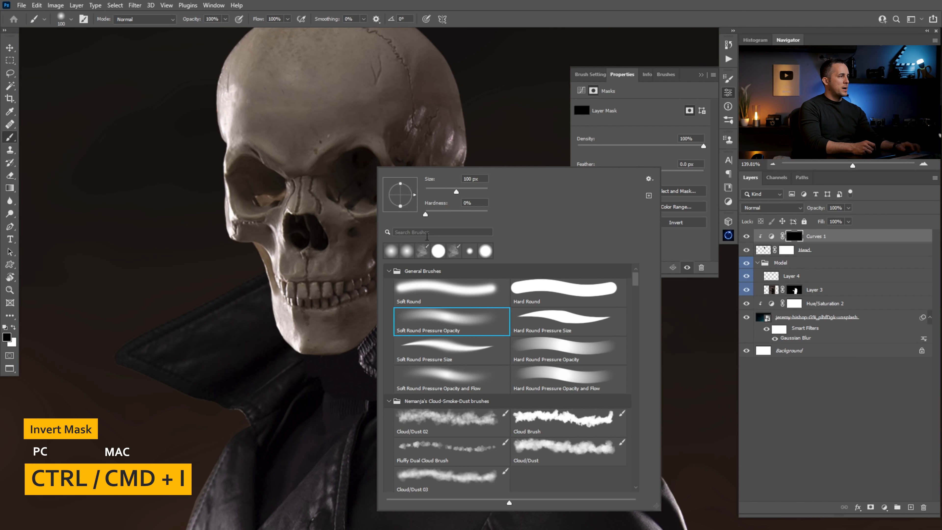
left_click(466, 291)
key("Escape")
left_click_drag(346, 158, 404, 306)
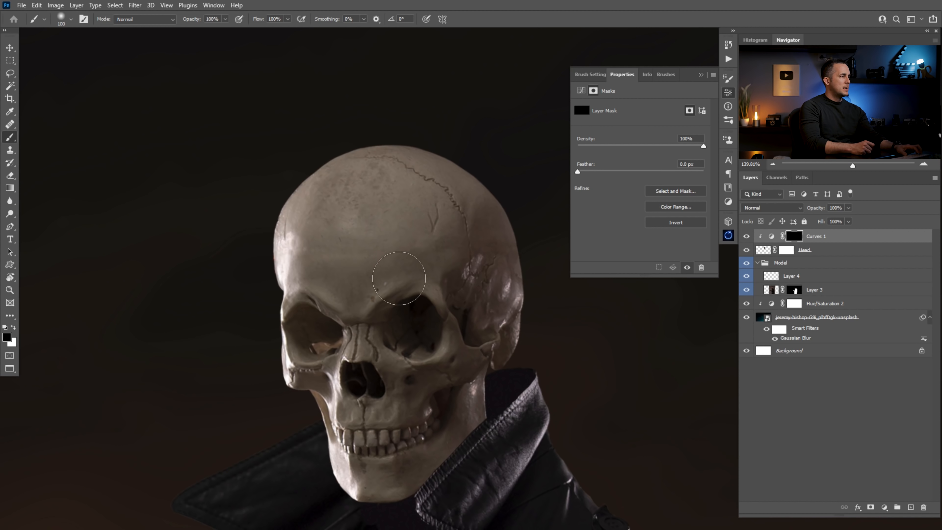
right_click(416, 267)
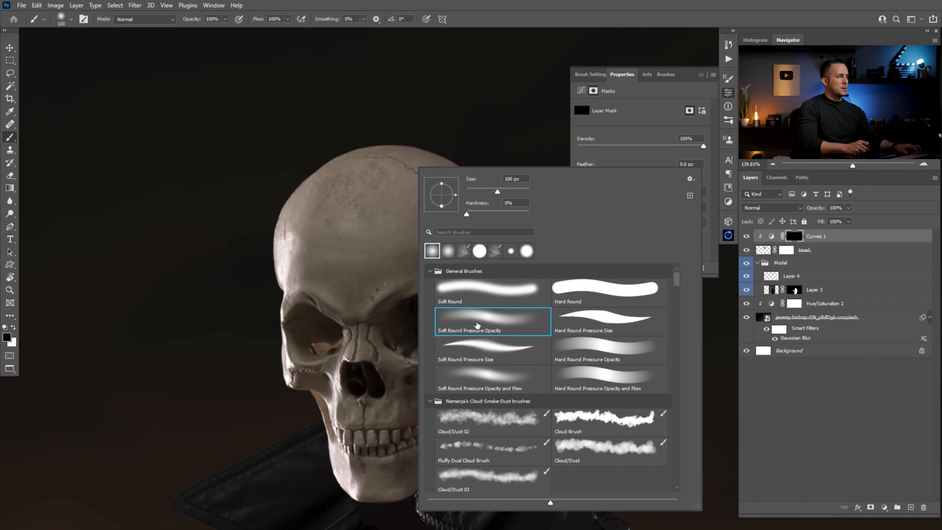
left_click_drag(194, 19, 190, 21)
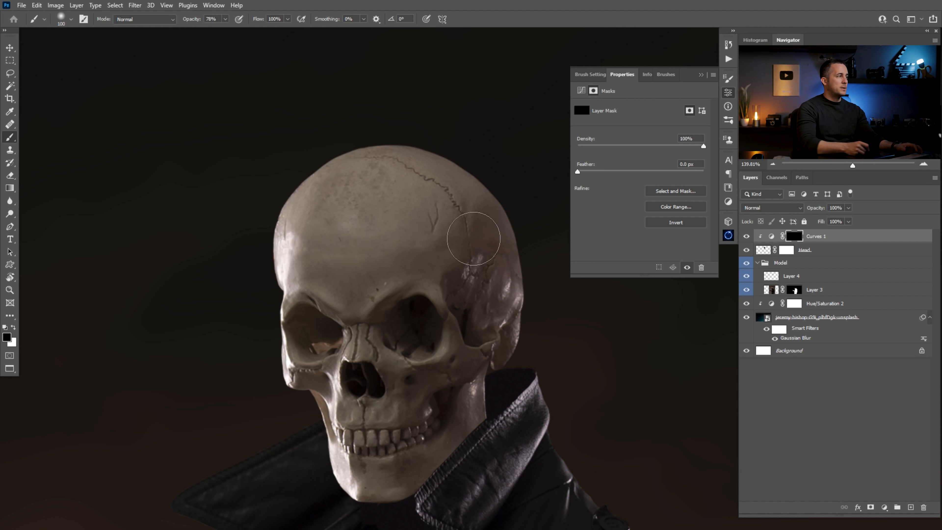
Paint white on the Curves 1 mask to darken the skull's forehead, and reduce the brush size to 15.
scroll(411, 219, "down", 2)
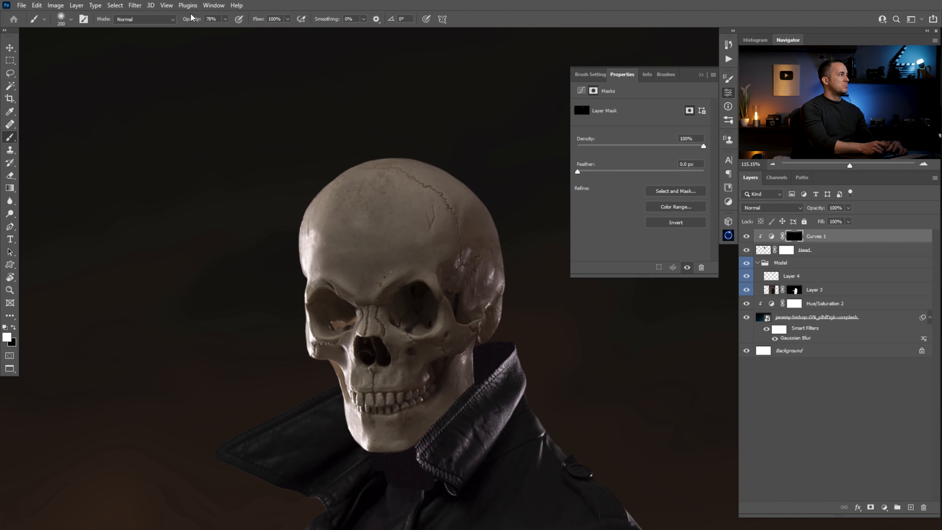
key("bracketleft")
key("bracketleft")
mouse_move(373, 214)
left_mouse_down()
mouse_move(364, 246)
mouse_move(371, 284)
mouse_move(384, 226)
left_mouse_up()
key("bracketleft")
key("bracketleft")
key("bracketleft")
key("bracketleft")
key("bracketleft")
key("bracketleft")
key("bracketleft")
key("bracketleft")
key("bracketleft")
key("bracketleft")
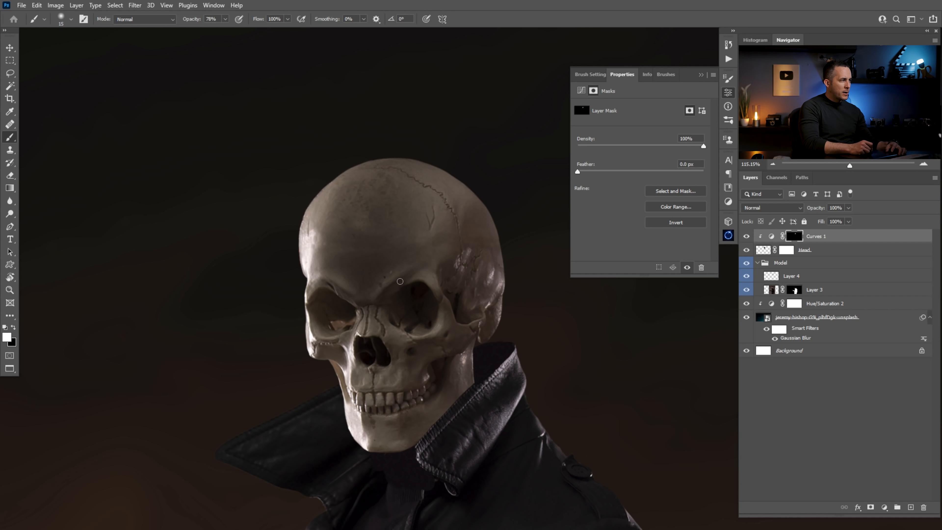
Darken the bone above the skull's upper teeth by painting white on the Curves 1 mask with a size 30 brush.
key("bracketleft")
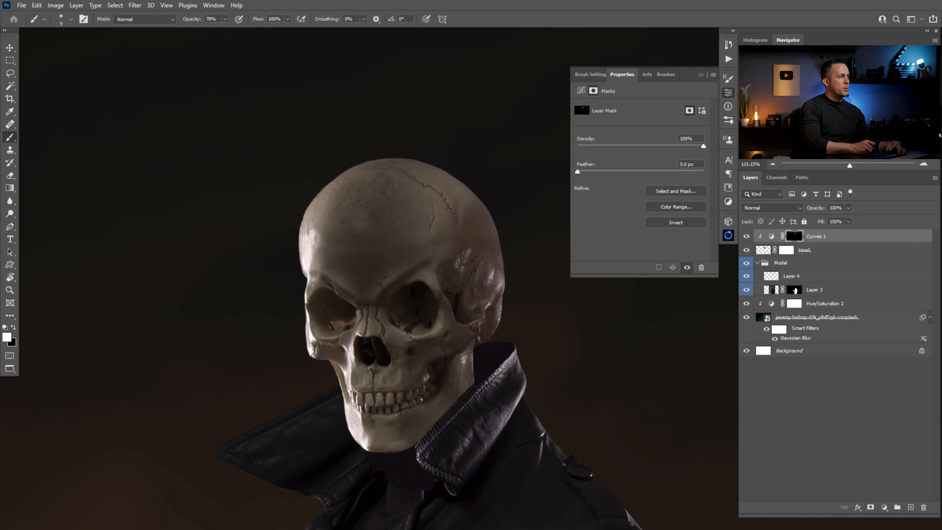
key("bracketright")
key("bracketright")
key("bracketright")
key("bracketright")
key("bracketright")
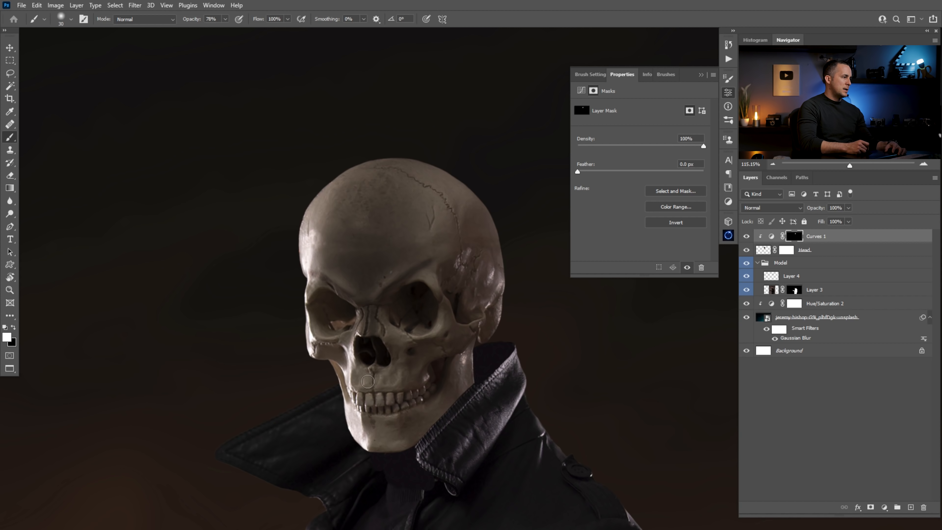
mouse_move(372, 386)
left_mouse_down()
mouse_move(379, 436)
mouse_move(397, 423)
left_mouse_up()
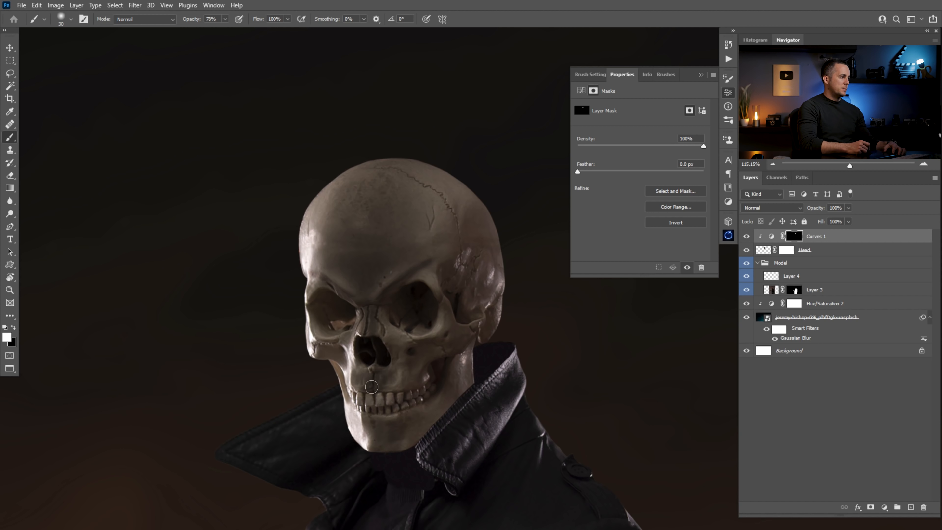
Enlarge the mask brush to 100 for shading the skull's forehead on the Curves 1 mask, and reduce it to 60.
key("bracketright")
key("bracketright")
key("bracketright")
key("bracketright")
key("bracketright")
key("bracketright")
key("bracketright")
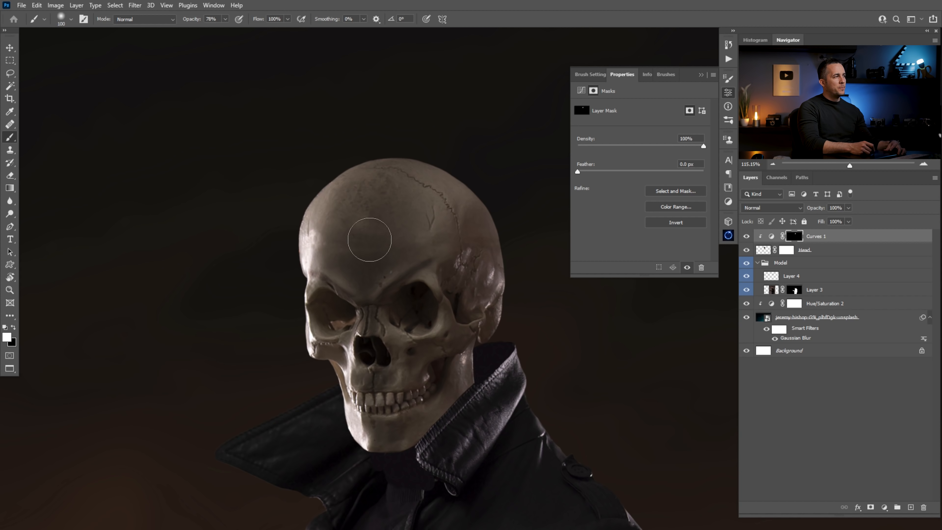
key("bracketleft")
key("bracketleft")
key("bracketleft")
key("bracketleft")
key("bracketleft")
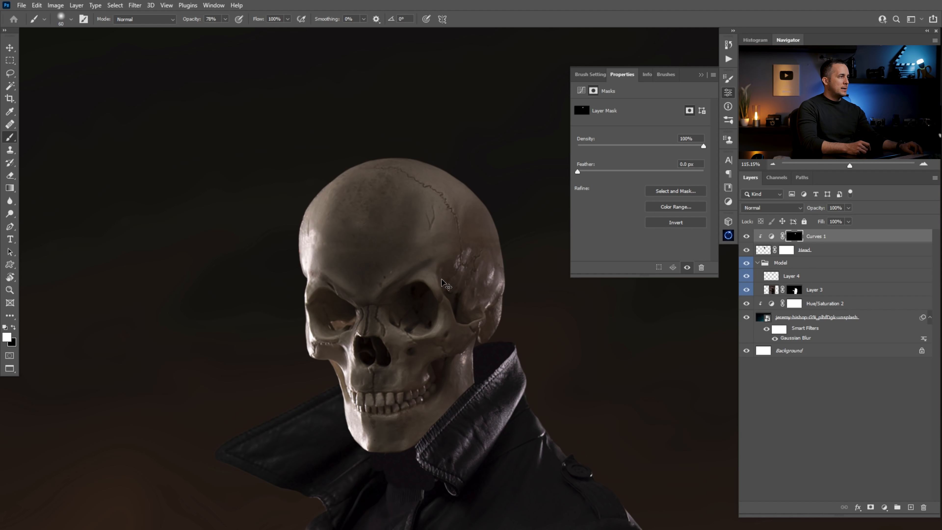
Reduce the brush size to 45 for refining the Curves 1 mask around the skull's face.
scroll(434, 301, "down", 2)
left_click_drag(435, 300, 404, 226)
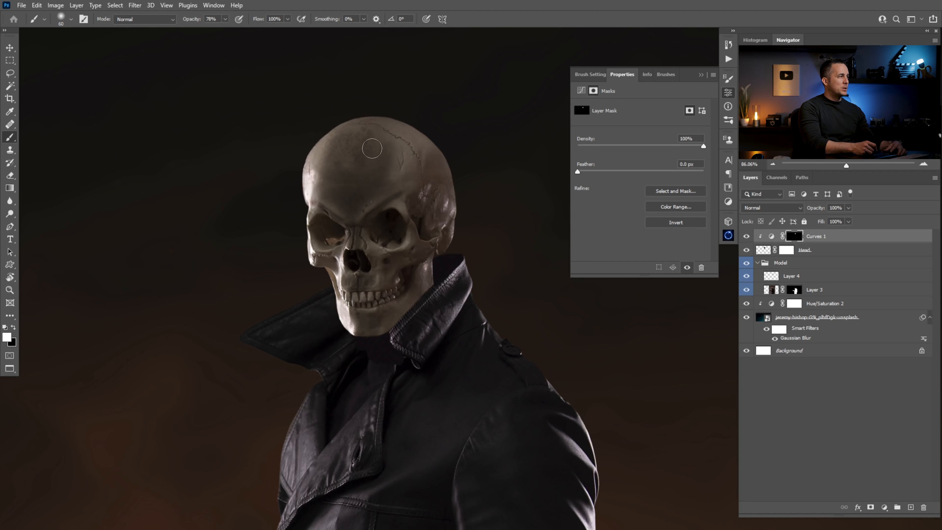
key("bracketleft")
key("bracketleft")
key("bracketleft")
key("bracketleft")
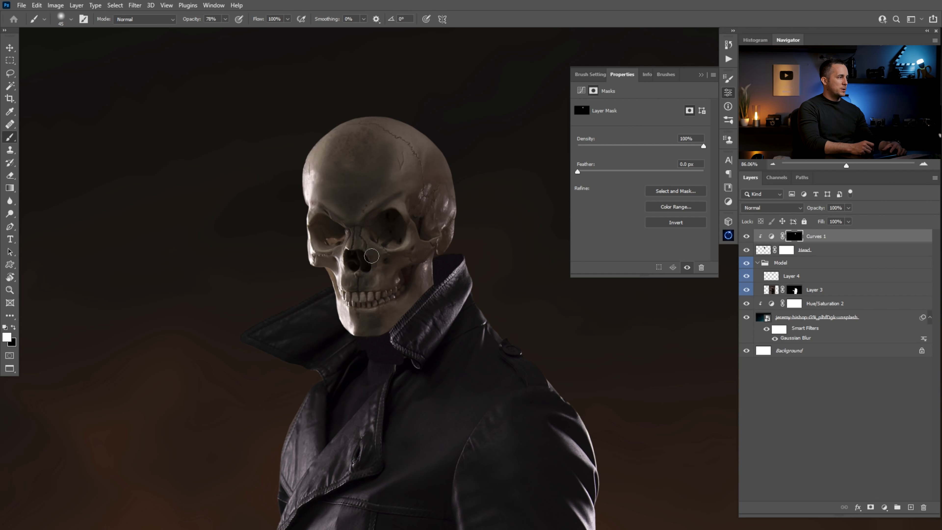
scroll(387, 214, "down", 2)
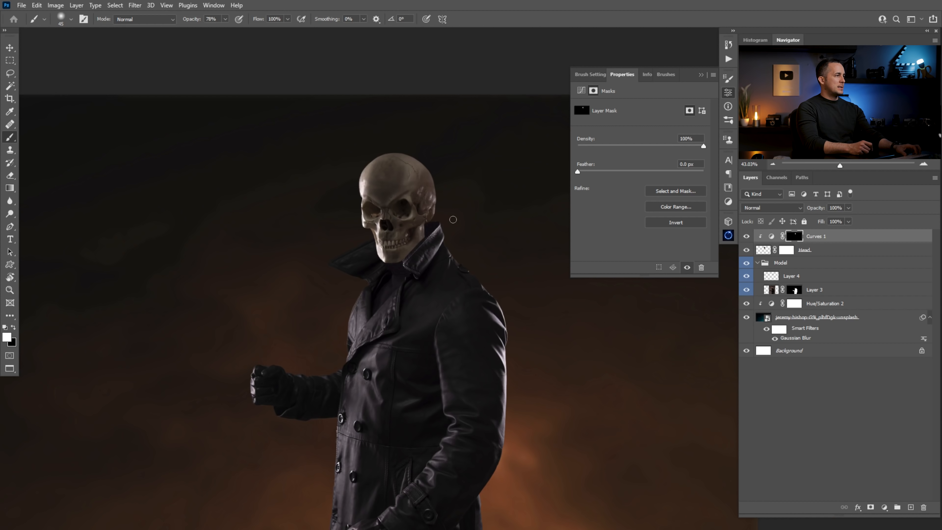
Collapse the Properties panel and set the mask brush size to 50, with the whole composite in view.
left_click(701, 75)
scroll(394, 180, "up", 2)
key("bracketright")
key("bracketright")
key("bracketright")
key("bracketright")
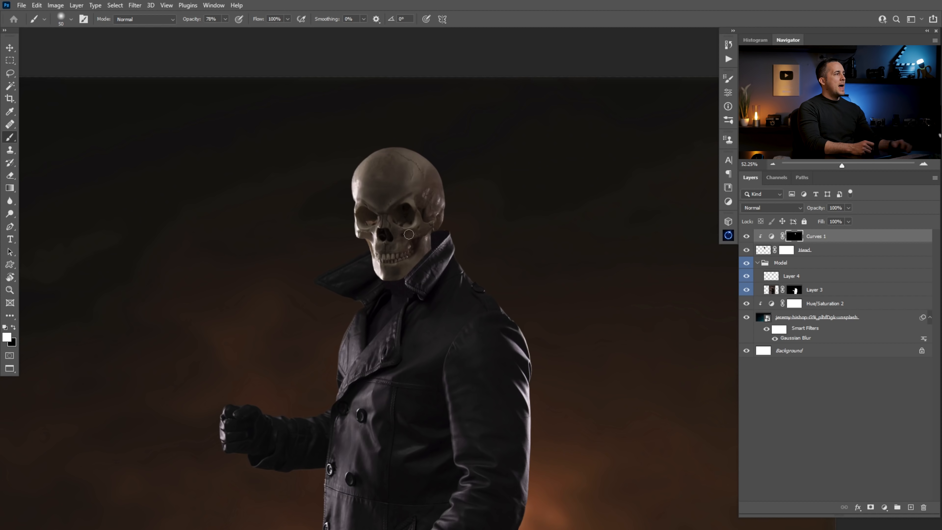
scroll(472, 292, "down", 2)
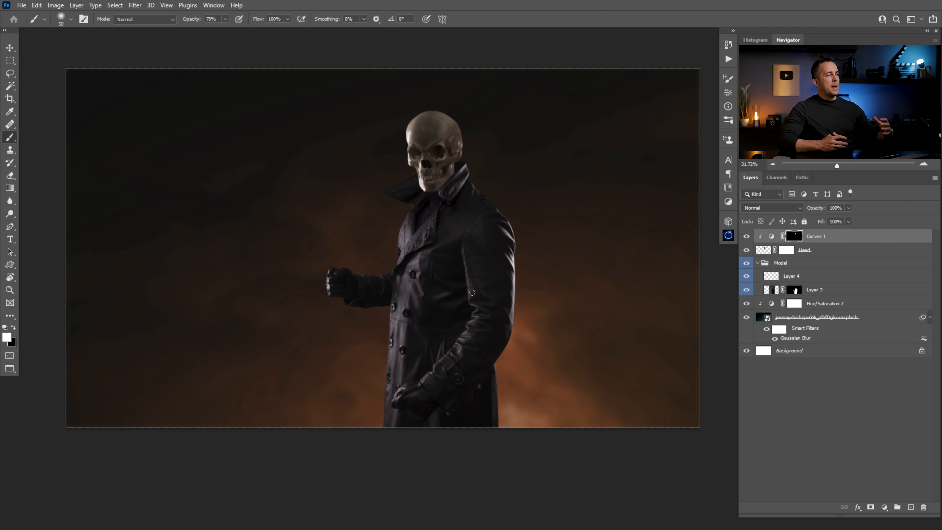
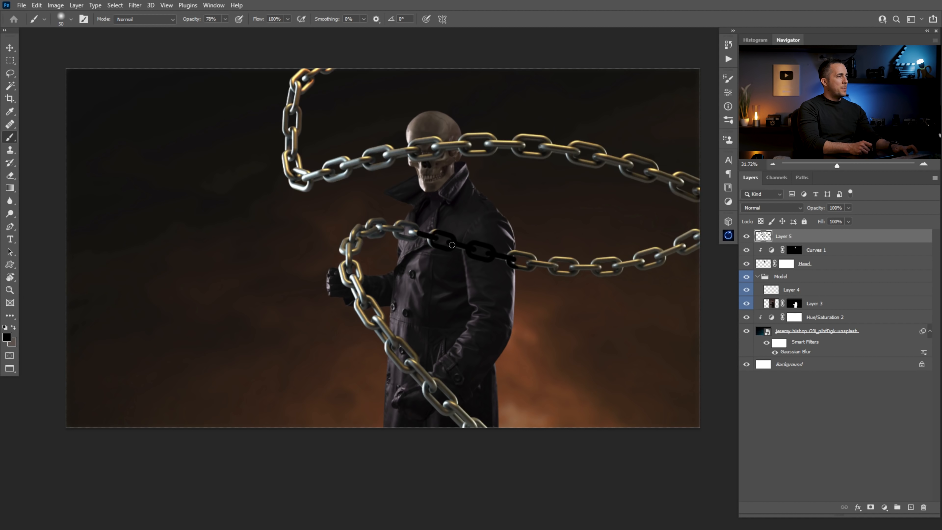
Scale the chain on Layer 5 to 48.95% and place it across the model so its lower end meets the canvas edge.
key("ctrl+t")
left_click_drag(379, 407, 376, 207)
left_click_drag(423, 164, 483, 376)
left_click_drag(435, 217, 440, 125)
left_click_drag(418, 277, 357, 288)
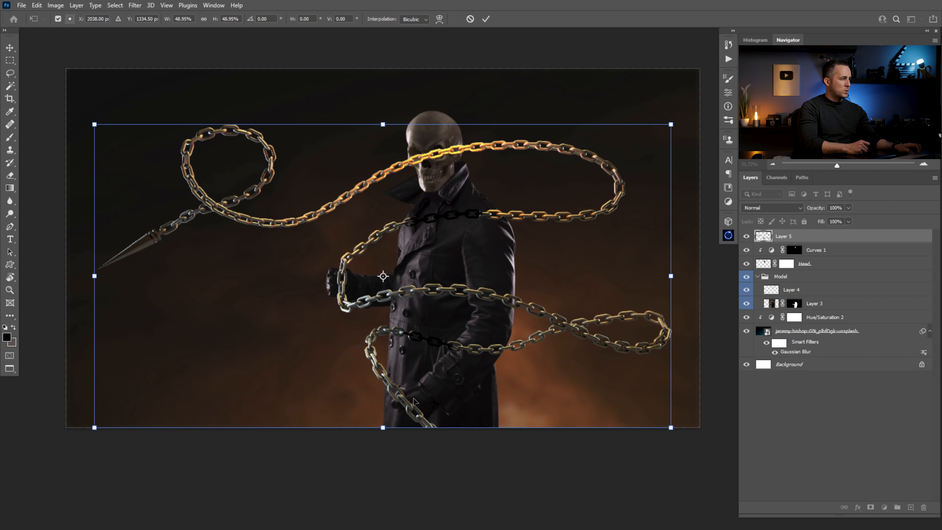
key("Return")
Shift the chain slightly left to align it with the model's gloved hands, and rename its layer Chain.
key("b")
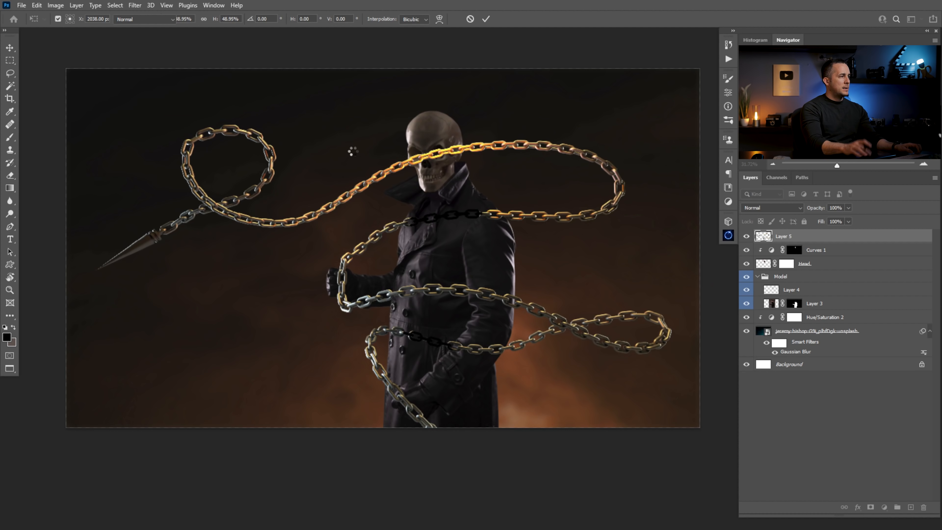
left_click_drag(400, 404, 447, 406)
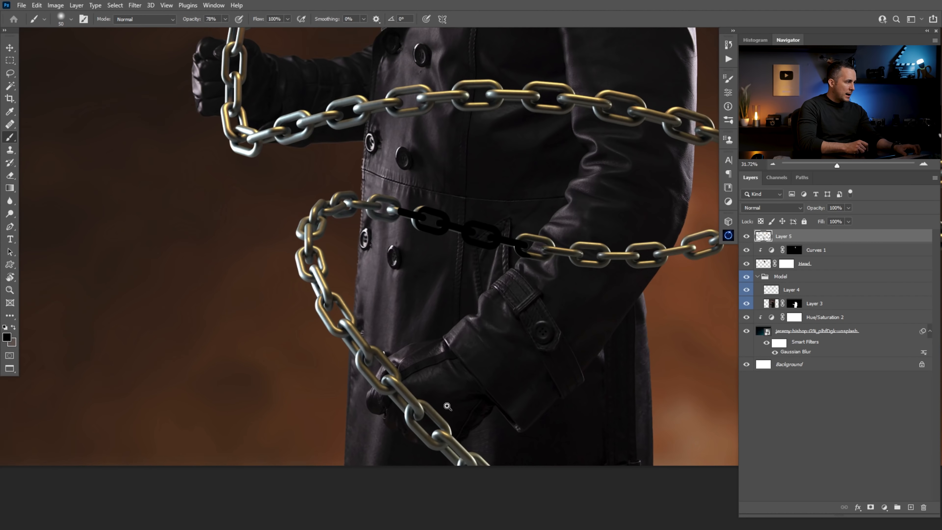
key("v")
left_click_drag(243, 113, 231, 111)
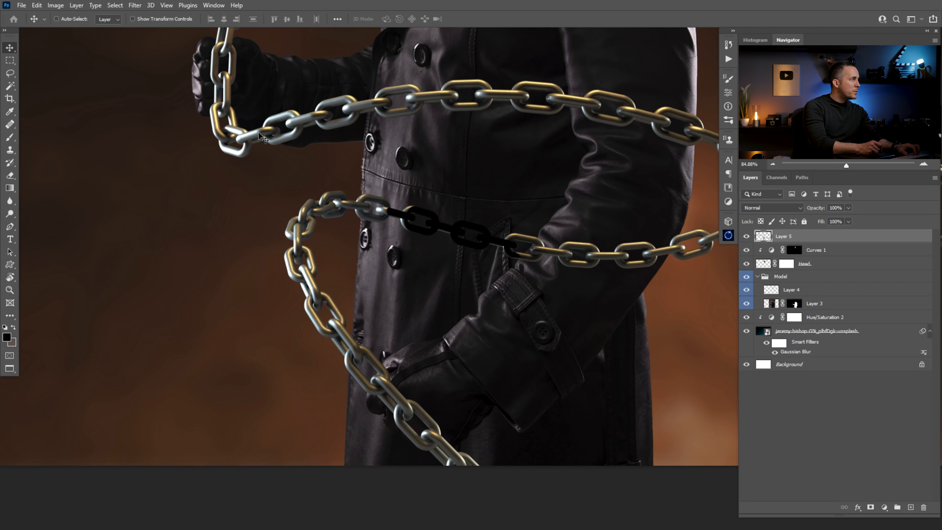
left_click_drag(424, 377, 478, 378)
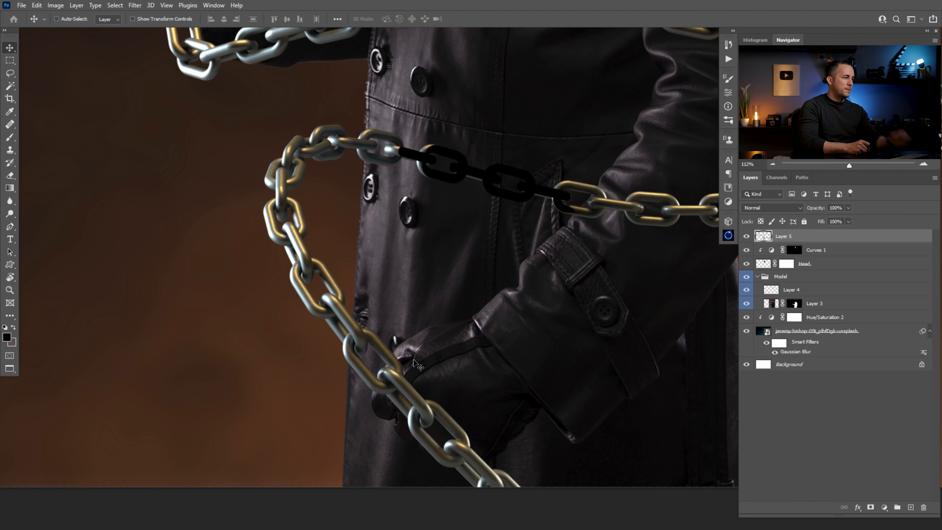
left_click_drag(439, 364, 378, 345)
mouse_move(437, 243)
left_mouse_down()
mouse_move(418, 272)
mouse_move(441, 251)
left_mouse_up()
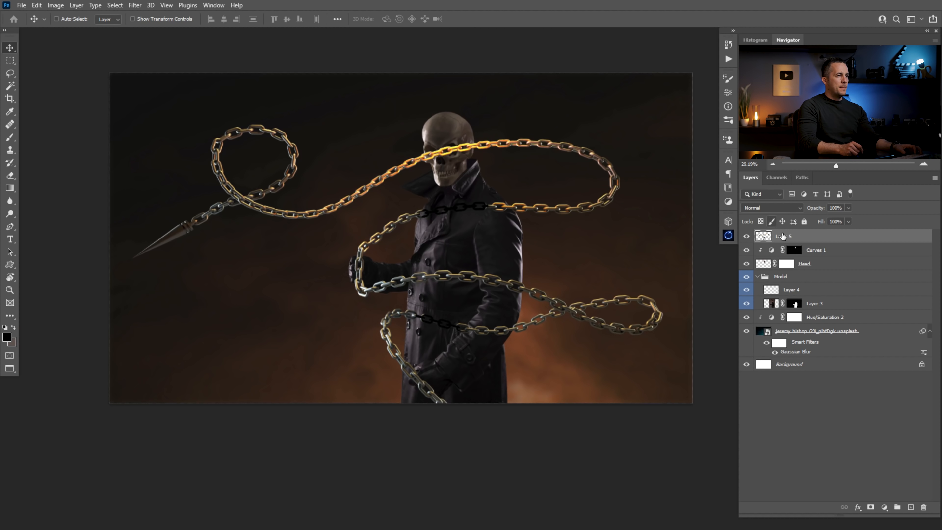
type("Chain")
key("Return")
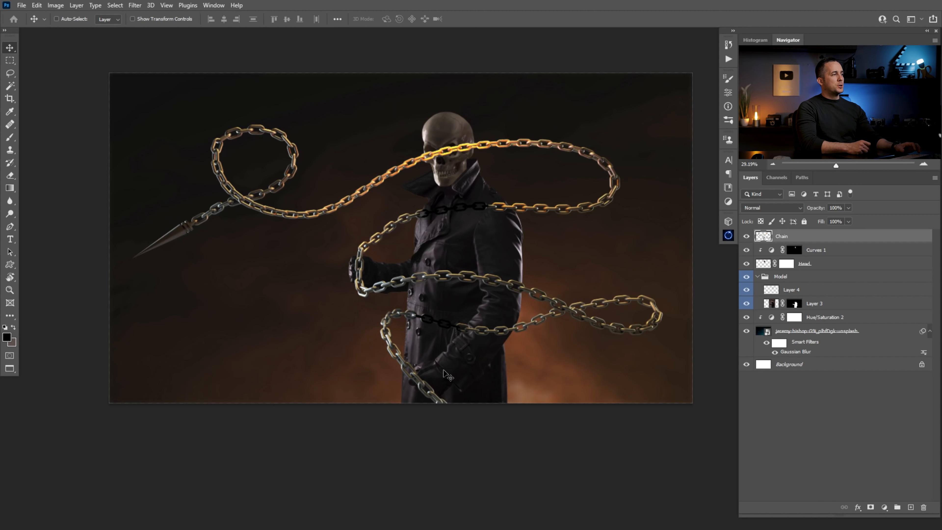
Start Puppet Warp on the Chain layer and pin the strand across the coat and the lower loop's left bend.
left_click(36, 7)
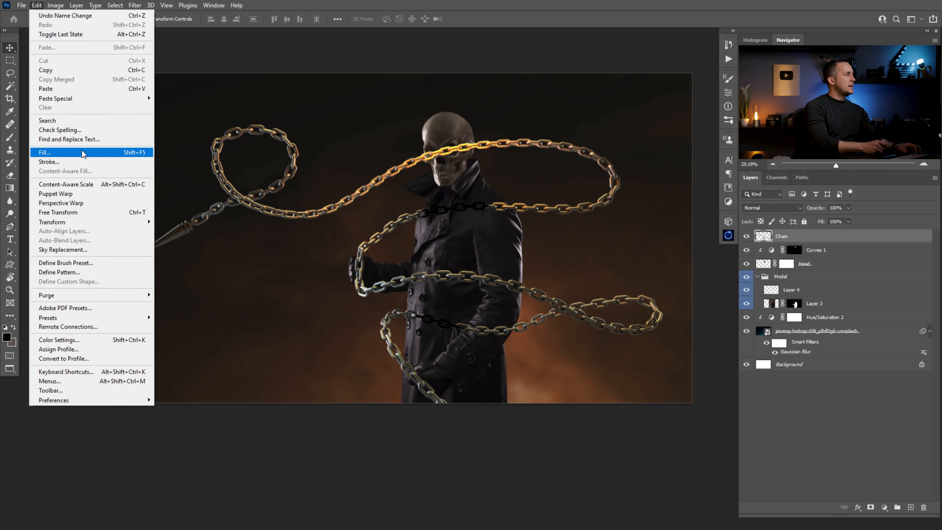
left_click(85, 194)
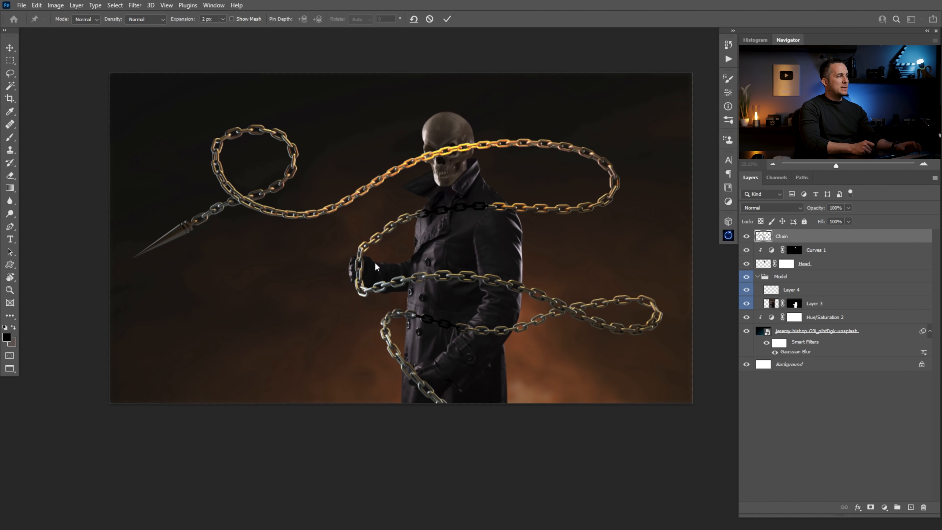
left_click(380, 226)
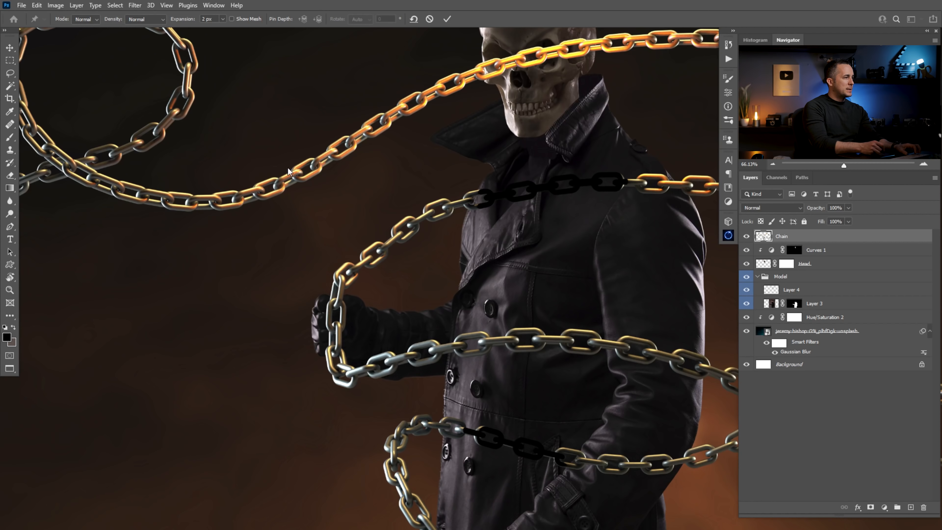
left_click(394, 448)
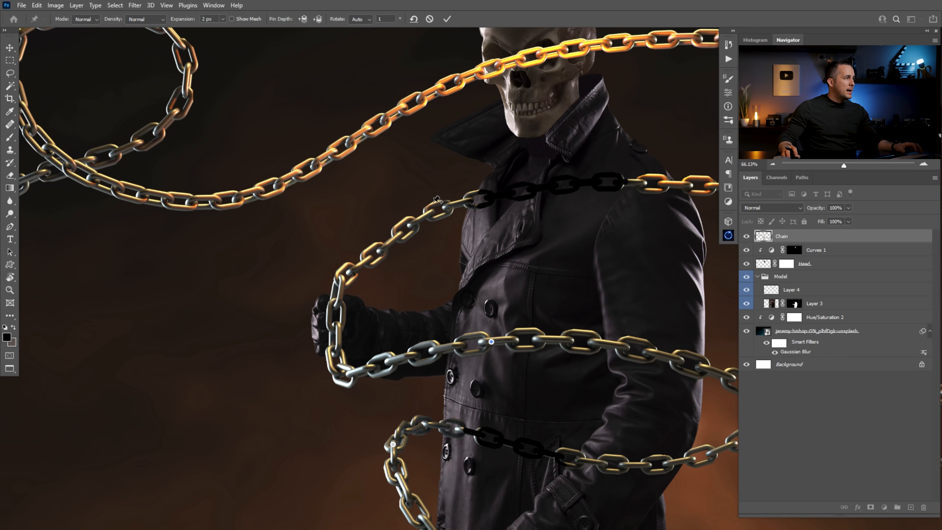
Set the Puppet Warp mesh expansion to 20 px.
left_click_drag(420, 183, 452, 201)
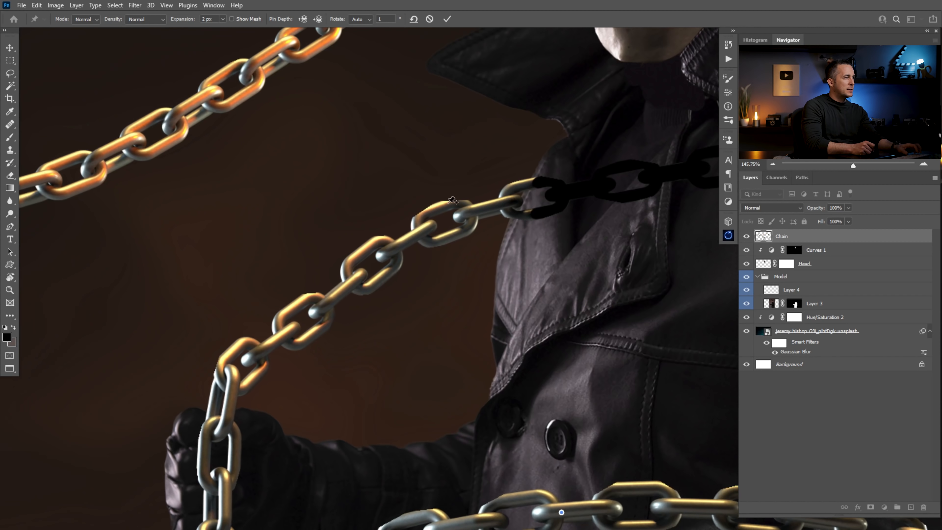
left_click_drag(261, 341, 236, 230)
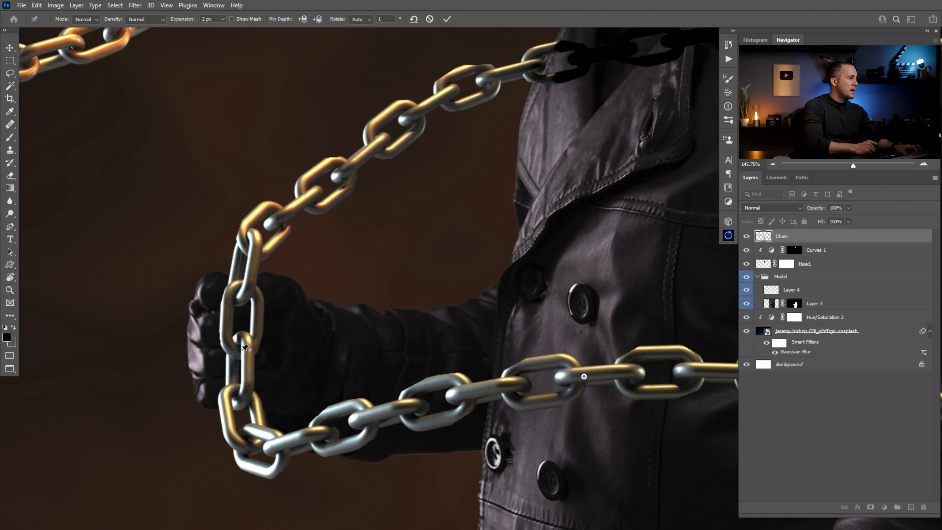
scroll(245, 347, "up", 5)
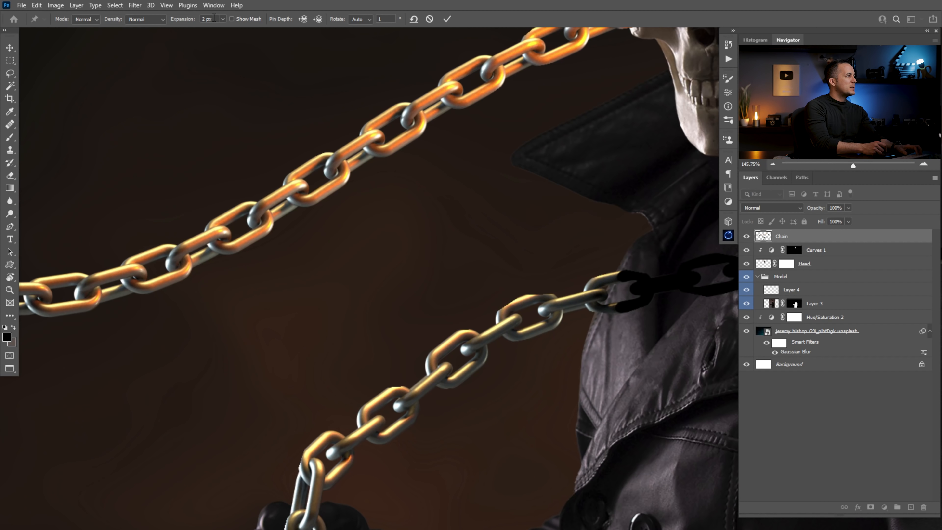
type("20")
key("Return")
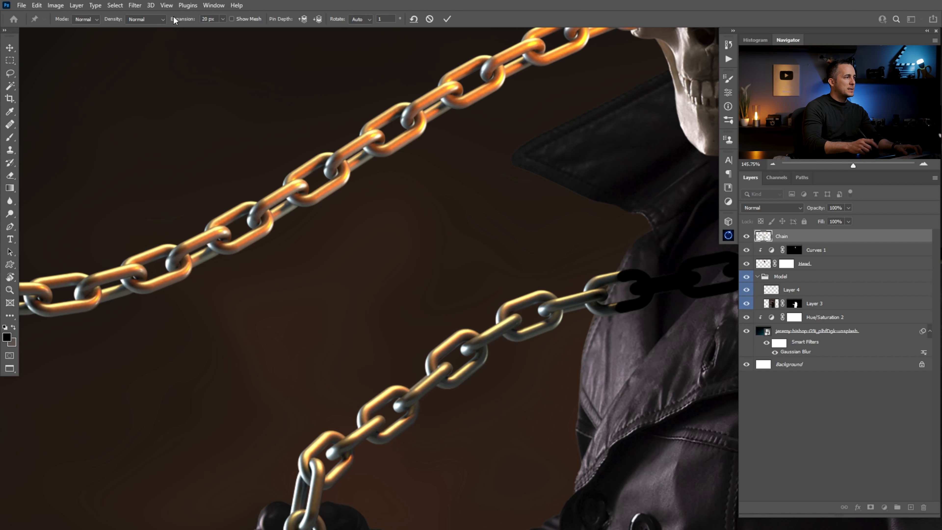
Pin the chain's upper strand and sleeve section, bend its lower end right across the lowered hand, and apply the warp.
left_click_drag(459, 293, 426, 322)
left_click_drag(443, 406, 414, 270)
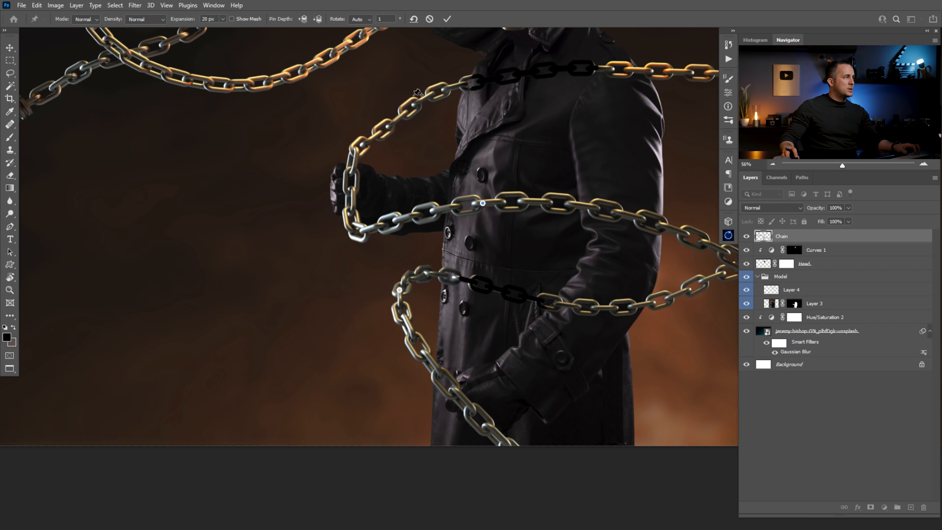
left_click(417, 102)
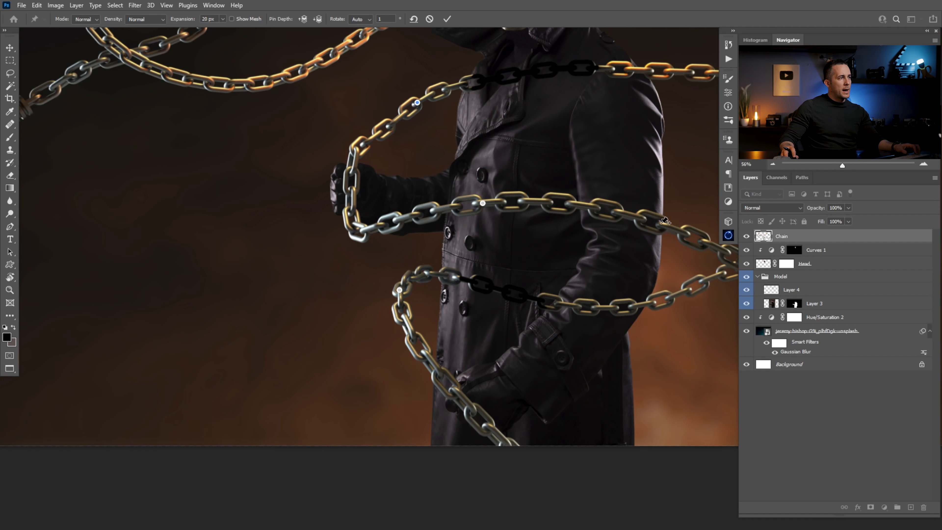
left_click_drag(513, 300, 362, 236)
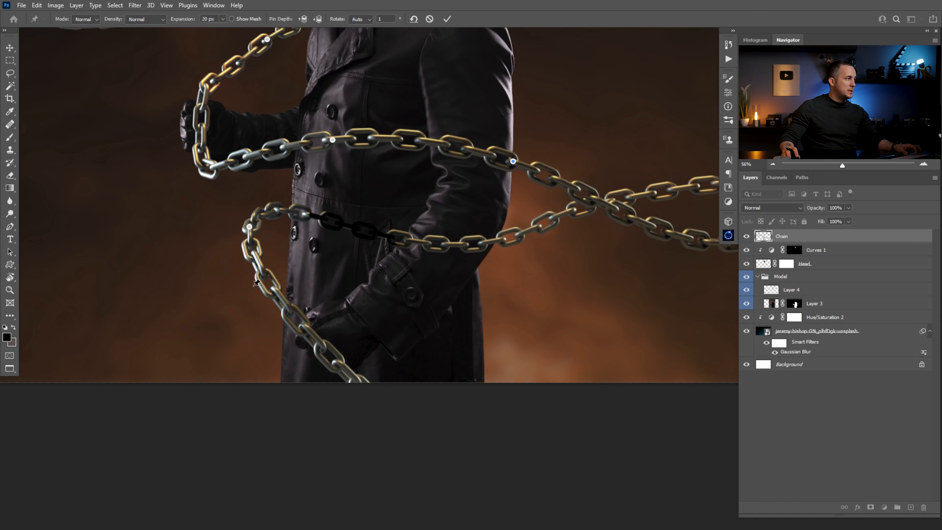
left_click_drag(362, 382, 381, 384)
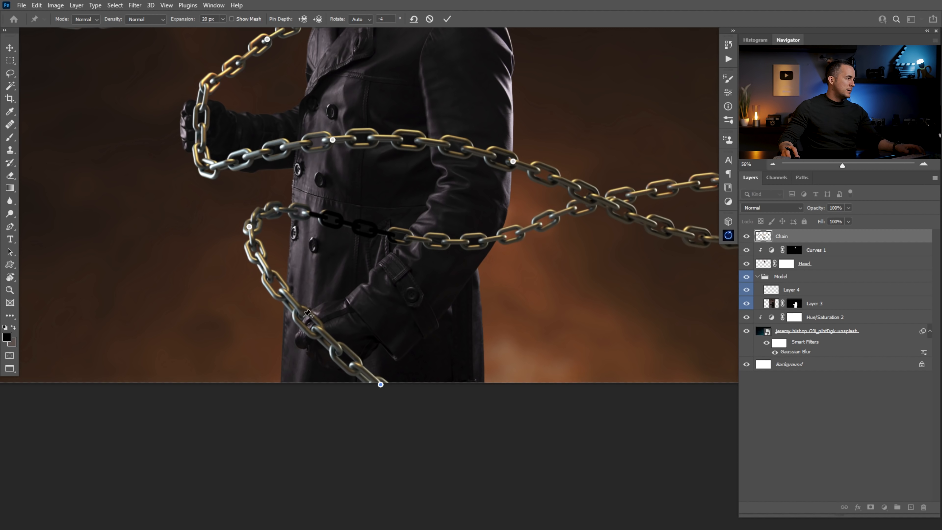
key("Return")
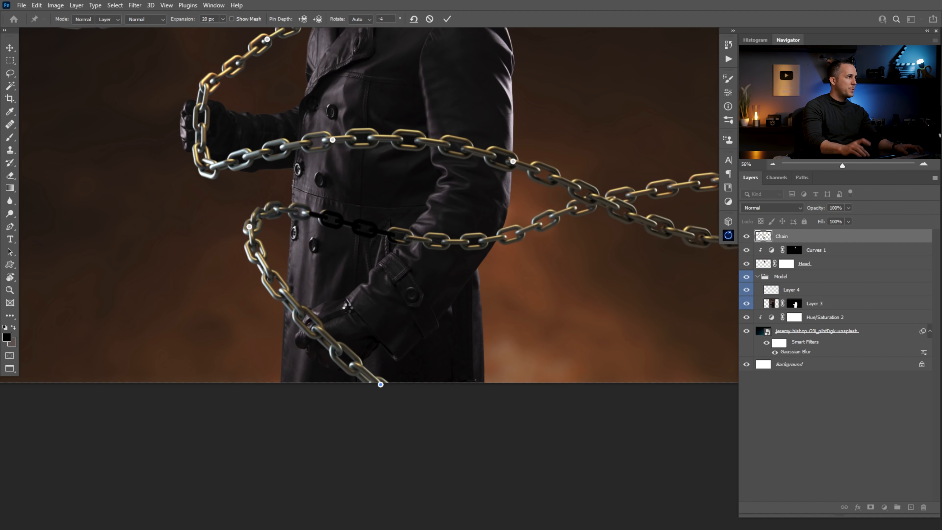
Add a white layer mask to the Chain layer and swap the foreground and background colours.
left_click_drag(380, 167, 453, 273)
key("ctrl+0")
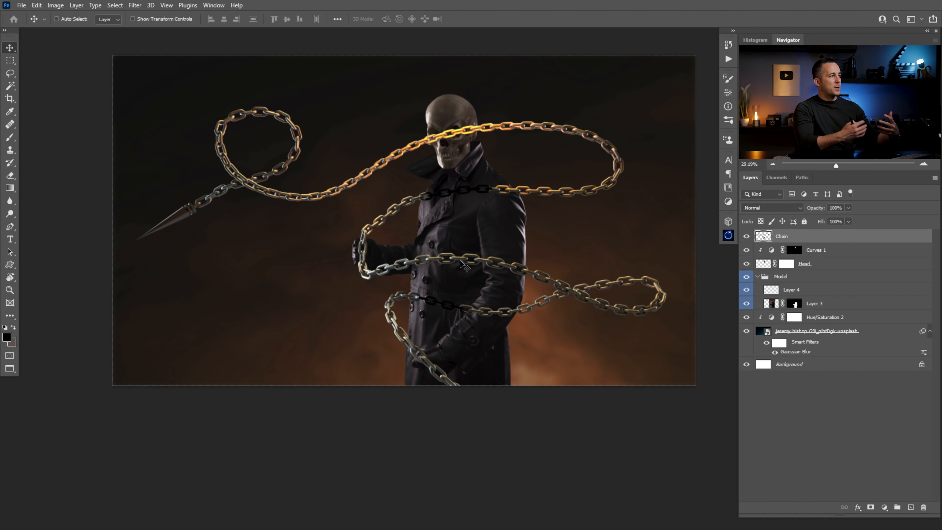
left_click(870, 506)
key("x")
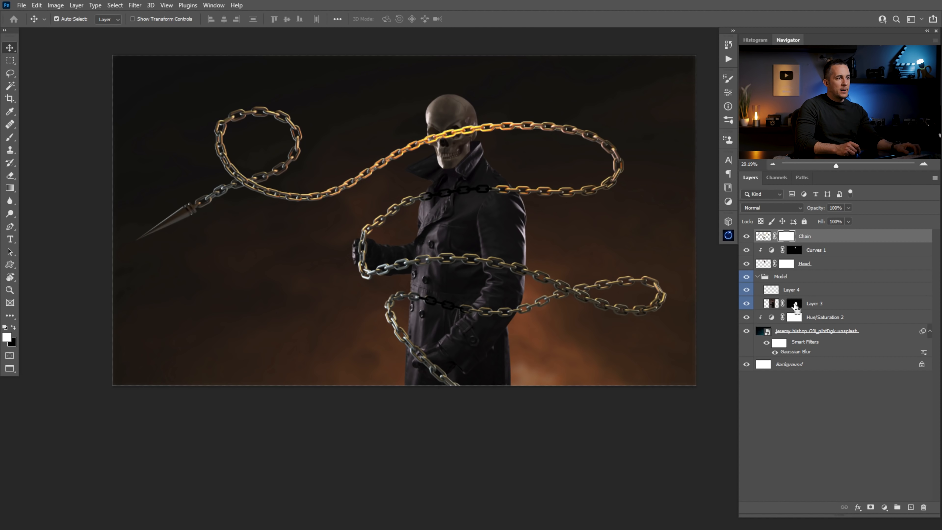
Load the coat model's mask as a selection and add the skull layer's outline to it.
left_click(794, 303, "ctrl")
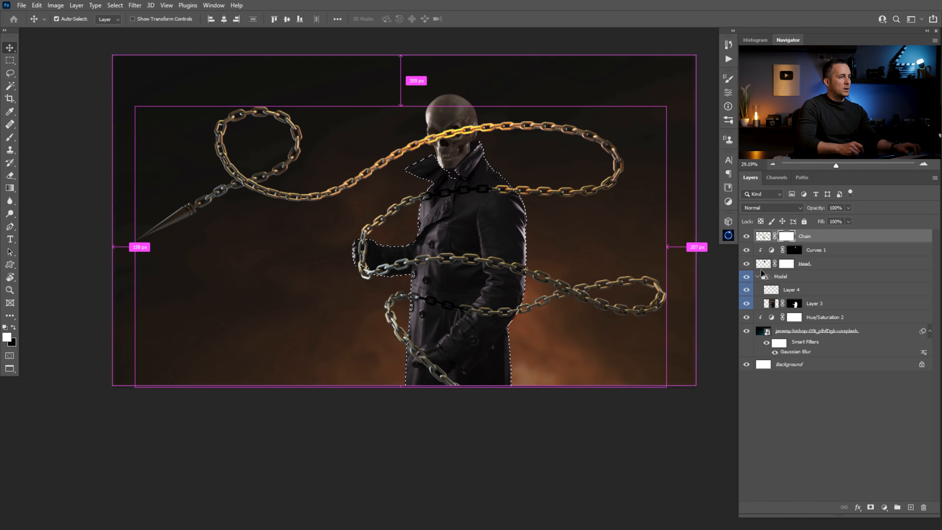
left_click(764, 263, "ctrl+shift")
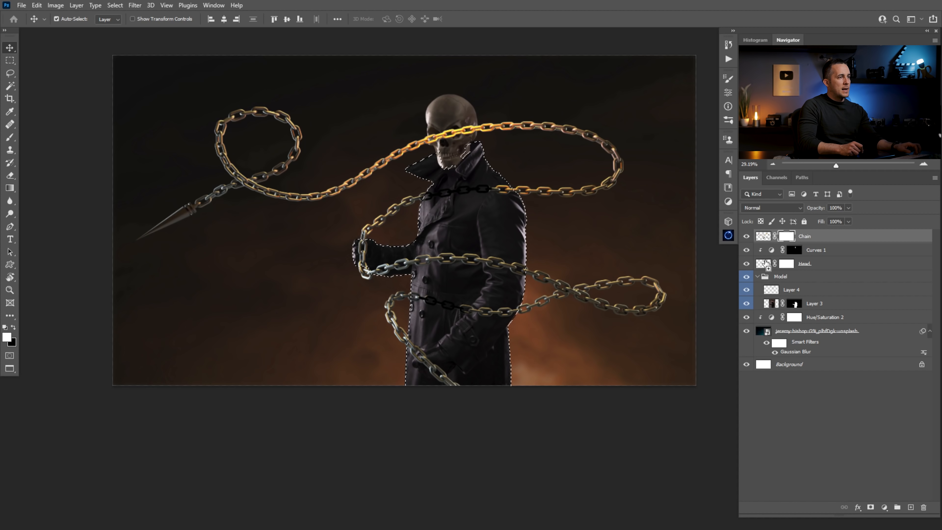
left_click(763, 264, "ctrl+shift")
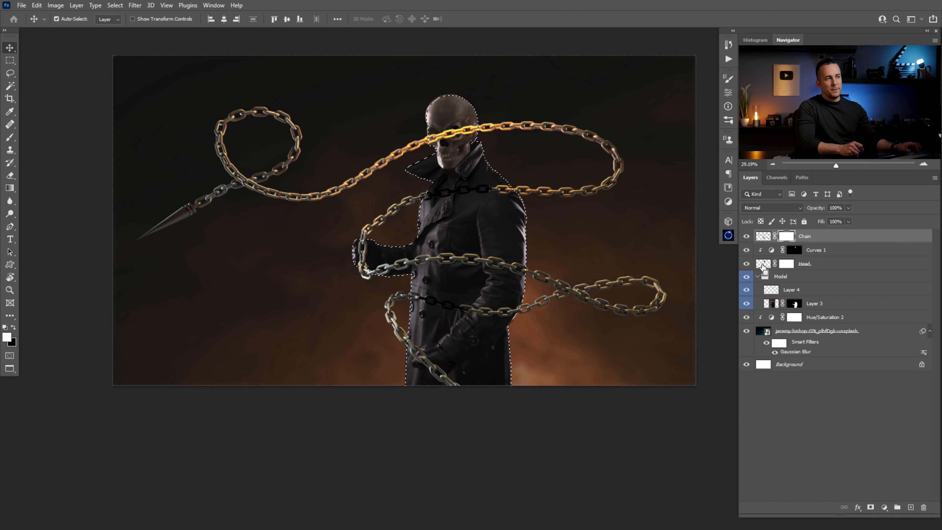
Set up a black Hard Round brush at 100% opacity for painting on the Chain layer's mask.
left_click_drag(461, 149, 457, 207)
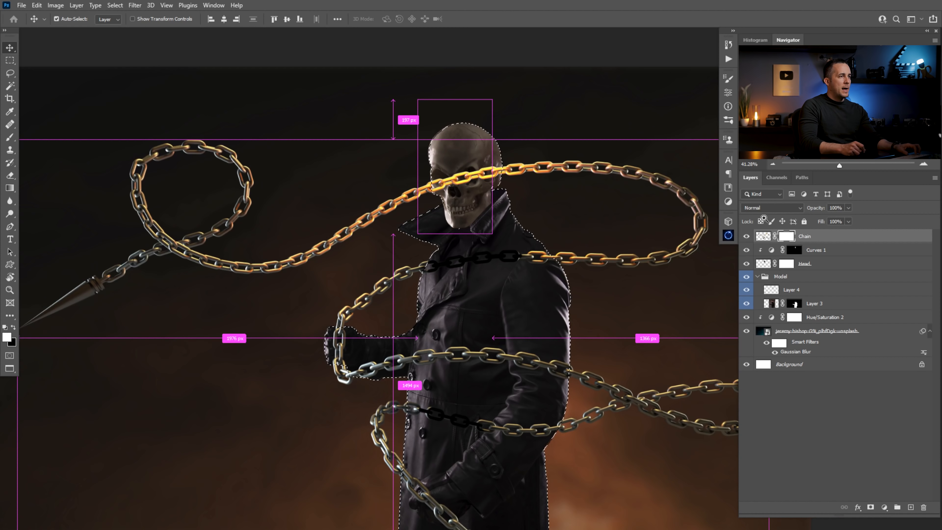
key("b")
key("x")
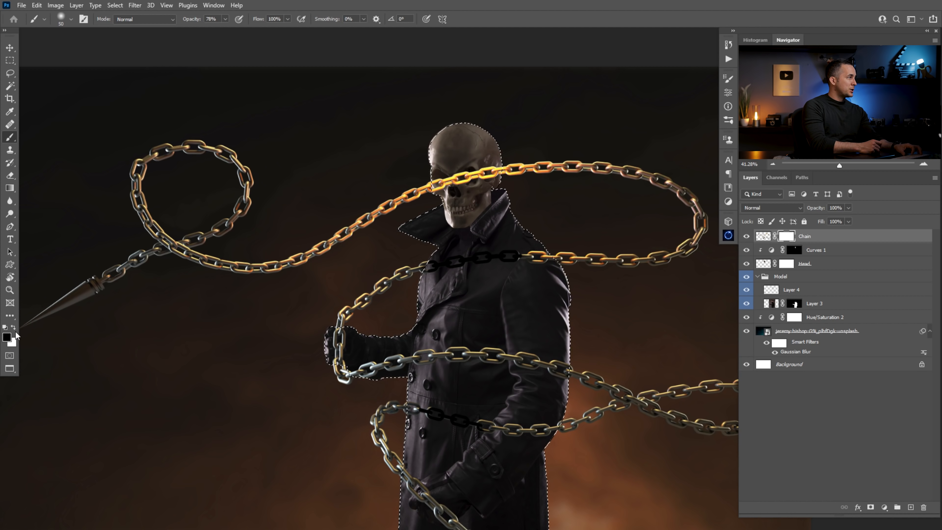
left_click_drag(189, 19, 227, 20)
right_click(328, 155)
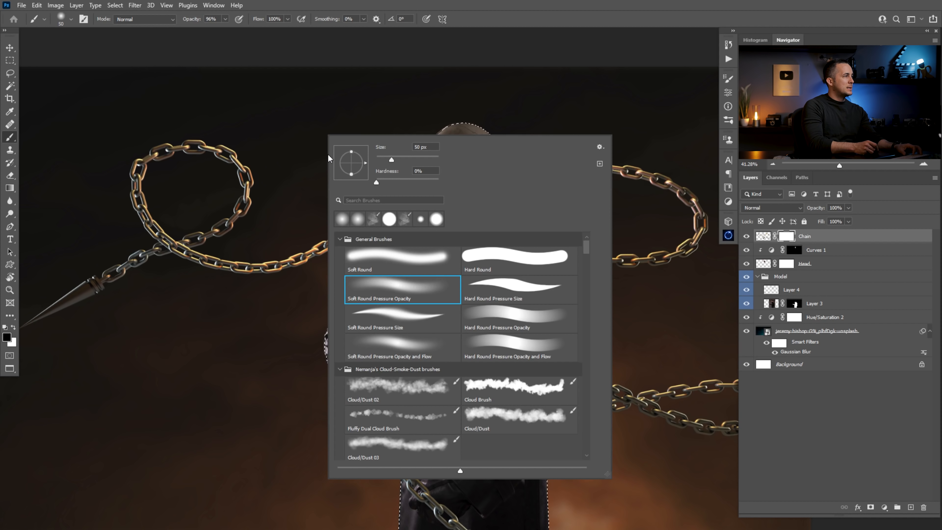
left_click(482, 253)
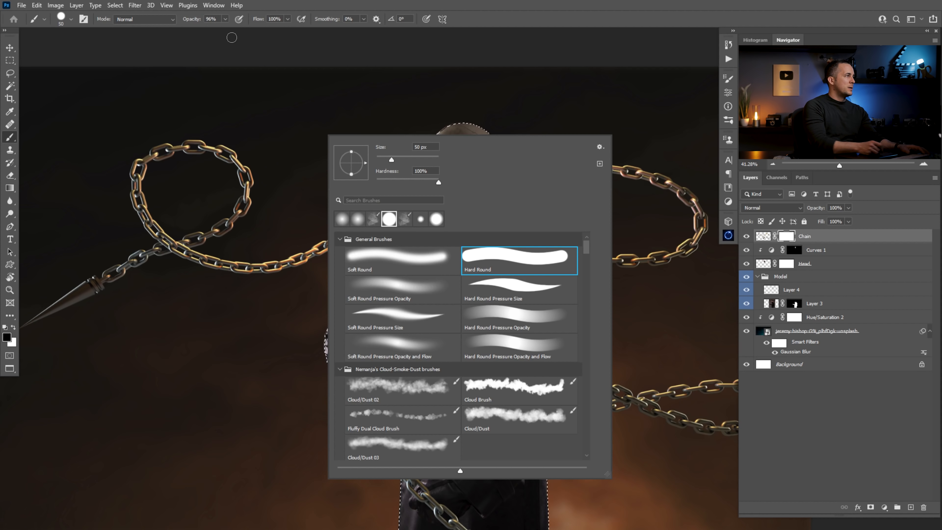
left_click(194, 20)
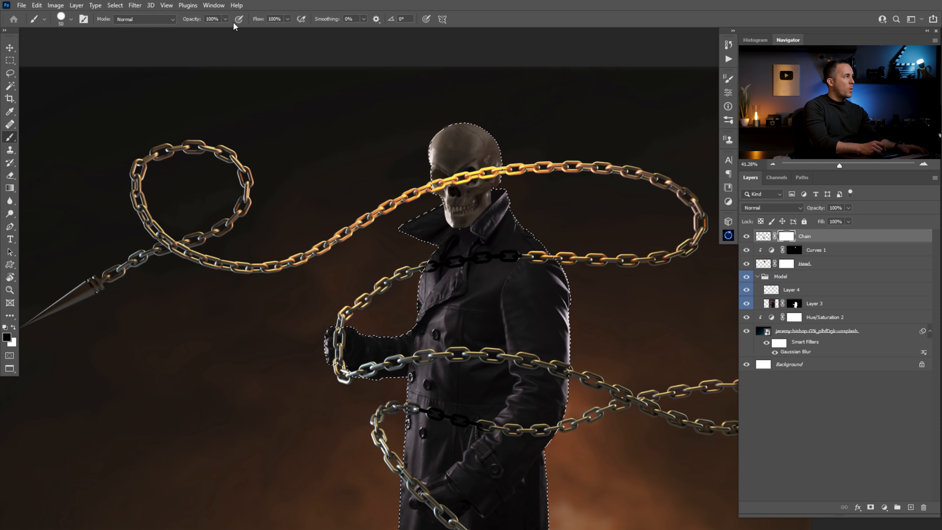
Enlarge the brush and mask out the chain where it crosses the skull and the coat's chest.
key("bracketright")
key("bracketright")
key("bracketright")
key("bracketright")
key("bracketright")
key("bracketright")
key("bracketright")
key("bracketright")
mouse_move(451, 179)
left_mouse_down()
mouse_move(492, 164)
mouse_move(482, 187)
mouse_move(450, 180)
left_mouse_up()
mouse_move(446, 247)
left_mouse_down()
mouse_move(442, 274)
mouse_move(458, 253)
mouse_move(519, 258)
left_mouse_up()
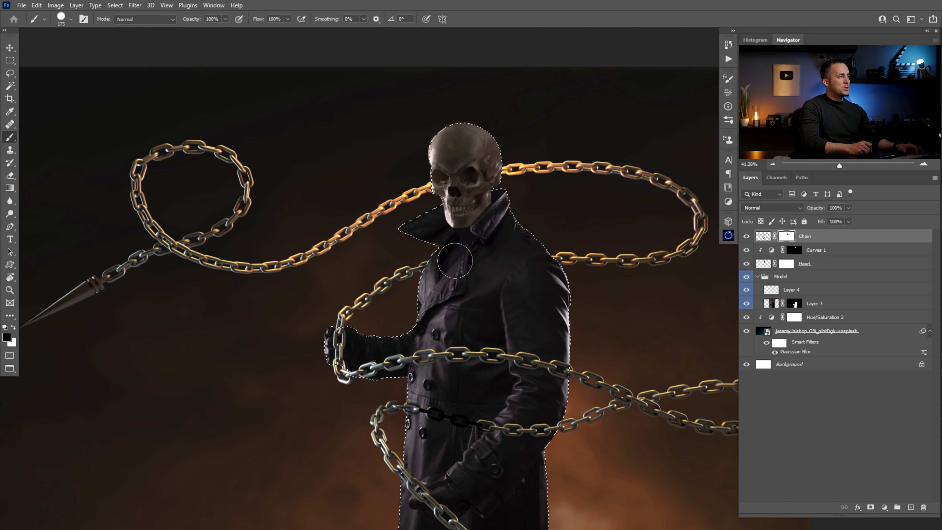
Hide the chain over the raised fist's thumb and paint back the link between the index finger and thumb.
left_click_drag(449, 349, 412, 238)
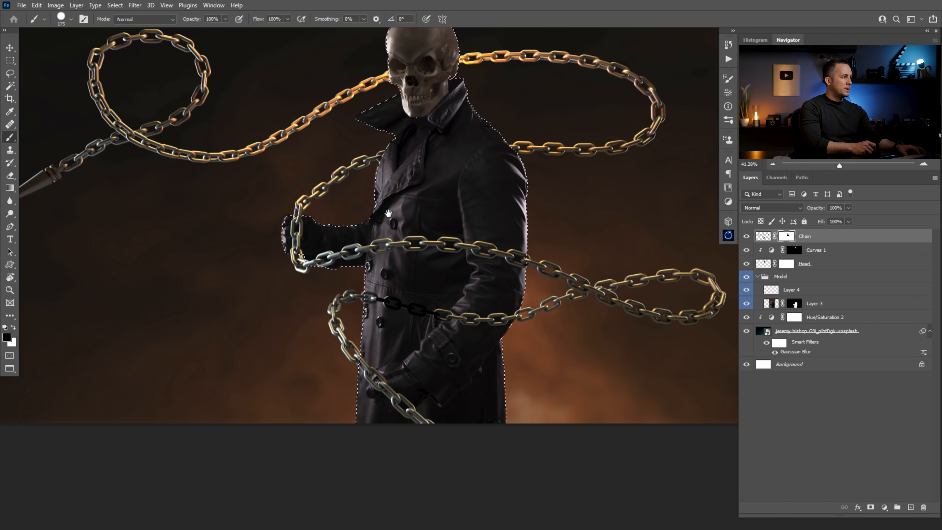
left_click_drag(294, 224, 351, 220)
key("bracketleft")
key("bracketleft")
key("bracketleft")
key("bracketleft")
key("bracketleft")
key("bracketleft")
key("bracketleft")
key("bracketleft")
key("bracketleft")
key("x")
key("bracketleft")
key("bracketleft")
key("bracketleft")
key("bracketleft")
key("bracketleft")
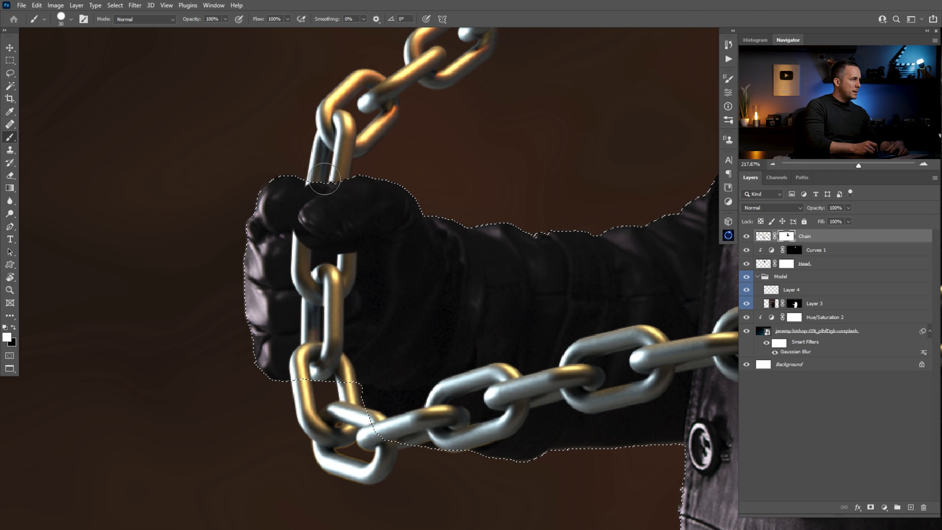
left_click_drag(312, 184, 316, 187)
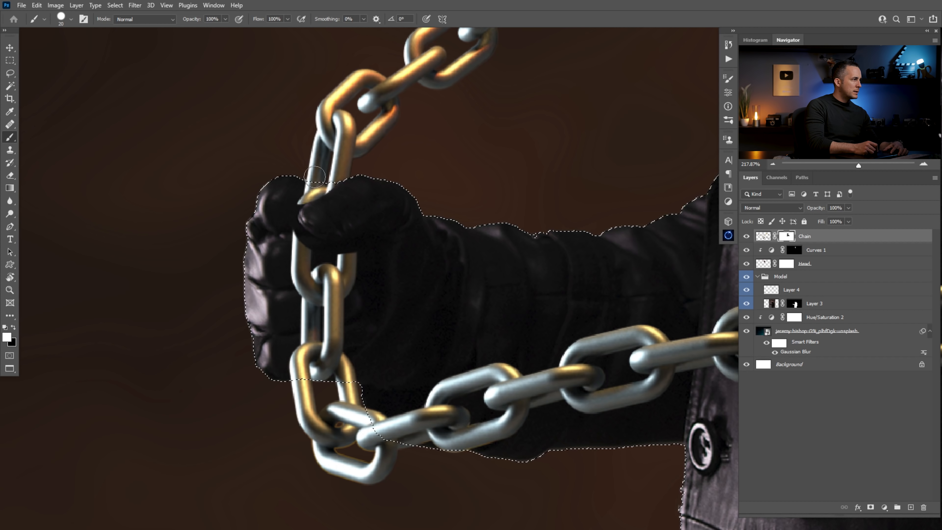
key("bracketleft")
key("bracketleft")
key("bracketleft")
key("bracketleft")
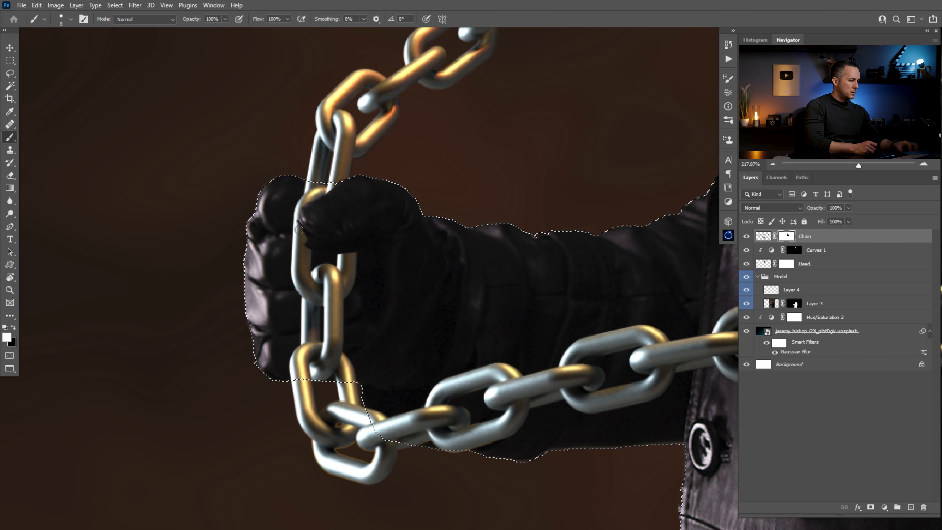
Mask out the chain running over the raised fist's closed fingers so it passes inside the hand.
key("x")
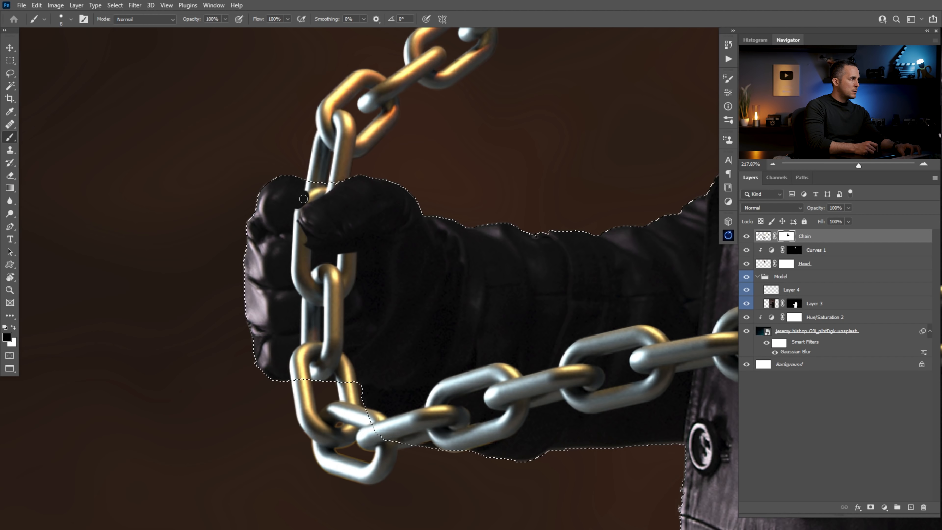
key("bracketright")
key("bracketright")
key("bracketright")
key("bracketright")
key("bracketright")
key("bracketright")
key("bracketright")
key("bracketright")
mouse_move(308, 256)
left_mouse_down()
mouse_move(333, 260)
mouse_move(316, 323)
mouse_move(326, 330)
mouse_move(295, 345)
left_mouse_up()
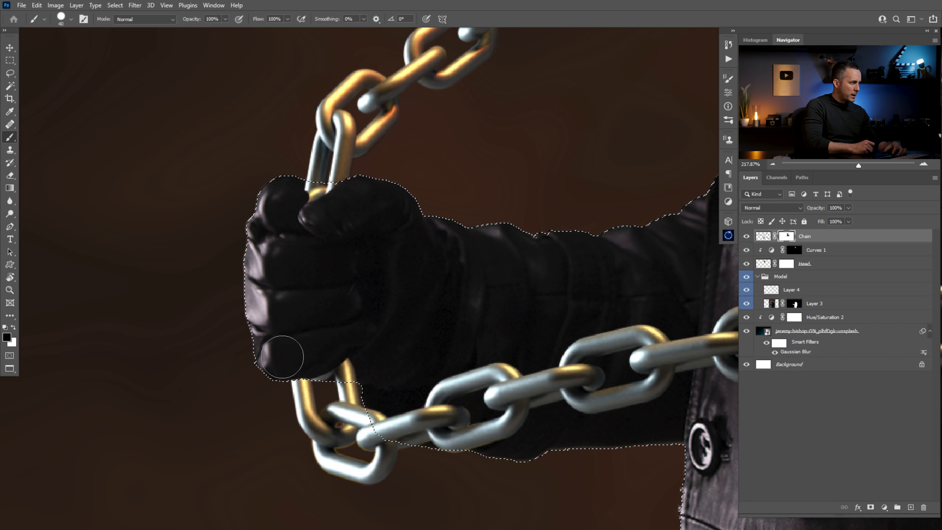
Refine the chain mask where the link enters the fist between the index finger and thumb.
key("bracketleft")
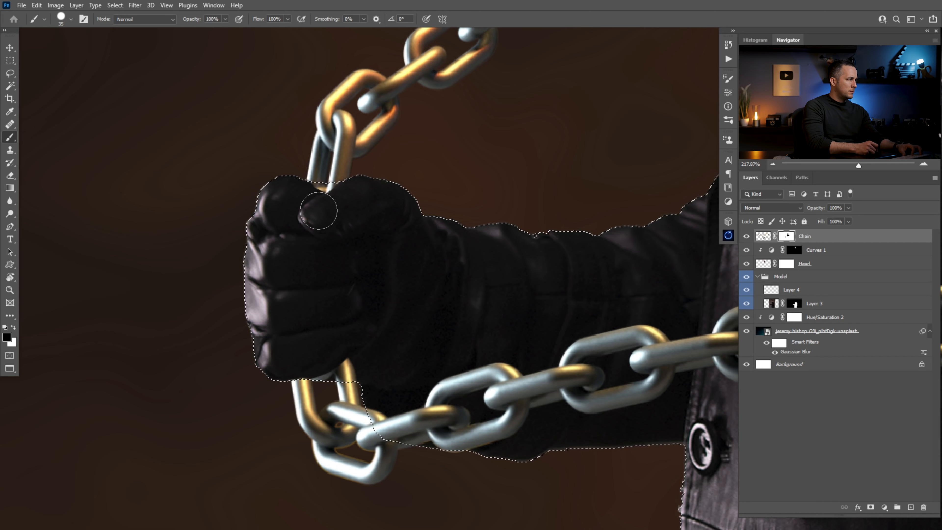
key("bracketleft")
key("bracketleft")
key("bracketleft")
key("x")
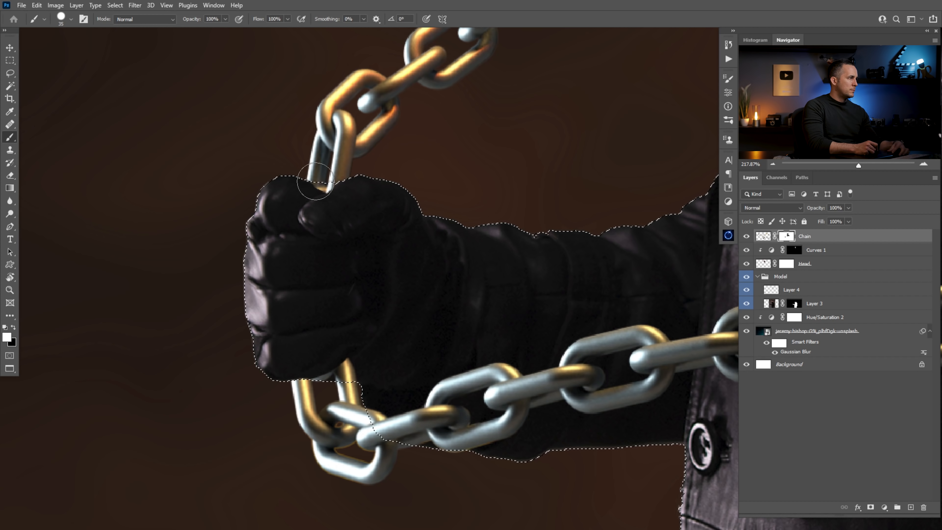
mouse_move(327, 187)
left_mouse_down()
mouse_move(351, 194)
mouse_move(318, 216)
mouse_move(299, 195)
left_mouse_up()
key("x")
key("bracketright")
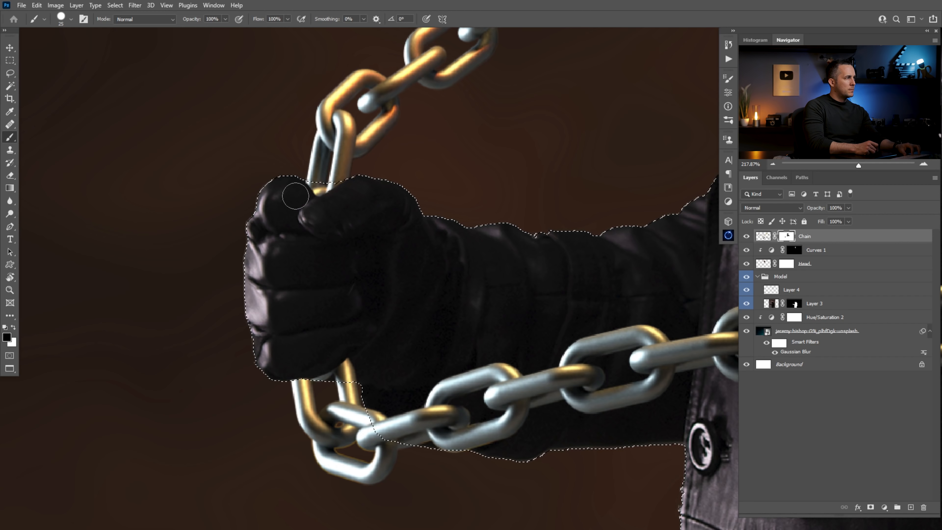
Mask out the lower chain strand across the coat's waist and sleeve so it passes behind the body.
scroll(318, 221, "down", 8)
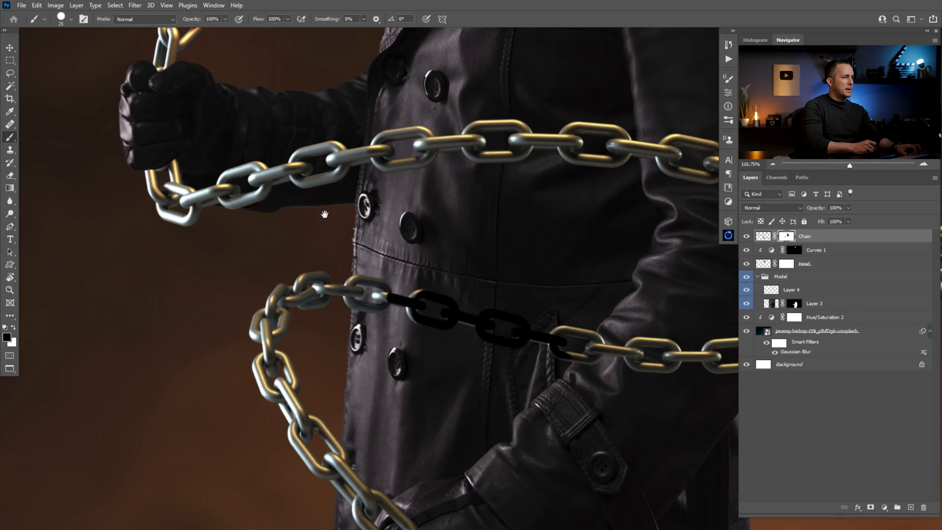
key("bracketright")
key("bracketright")
key("bracketright")
key("bracketright")
key("bracketright")
key("bracketright")
key("bracketright")
key("bracketright")
key("bracketright")
mouse_move(372, 251)
left_mouse_down()
mouse_move(476, 279)
mouse_move(542, 273)
left_mouse_up()
Reduce the brush to 40 px and hide the chain over the lowered glove's fingertips.
key("bracketleft")
key("bracketleft")
key("bracketleft")
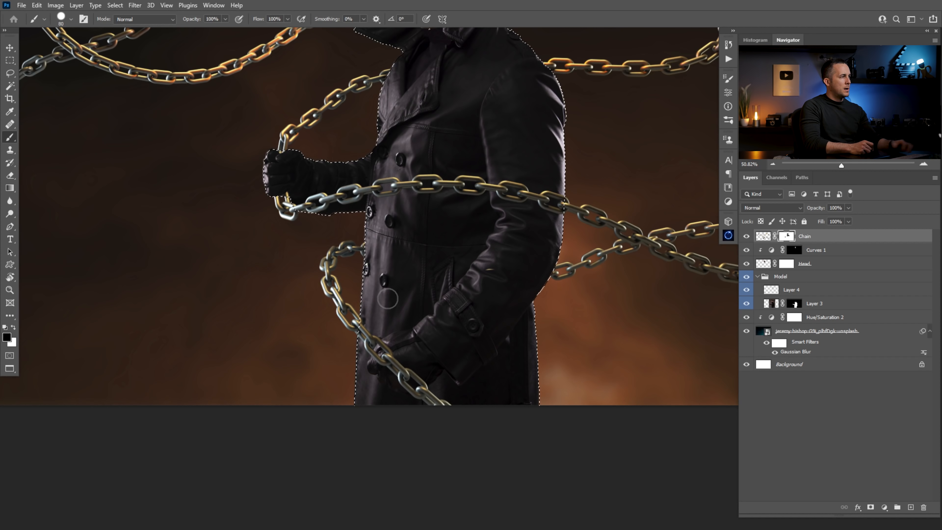
scroll(398, 256, "up", 5)
key("bracketleft")
key("bracketleft")
left_click_drag(393, 336, 378, 348)
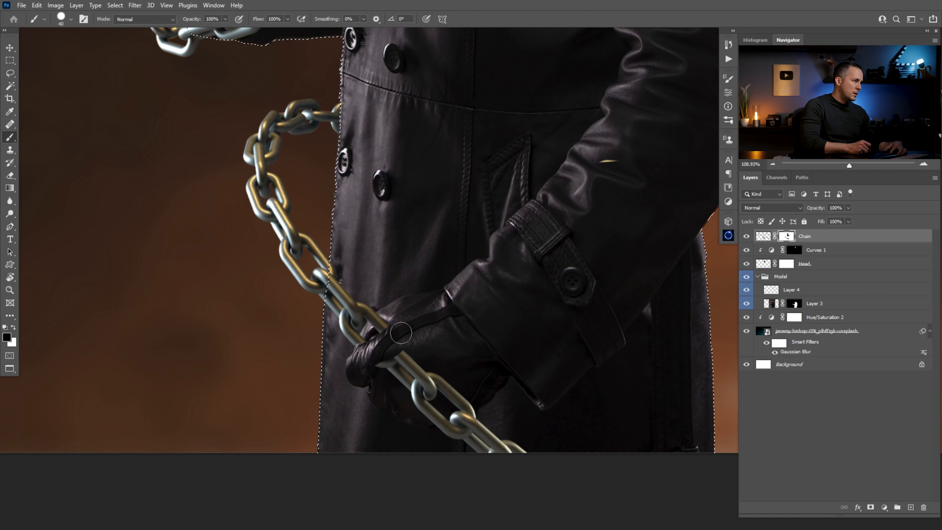
Mask out the remaining chain across the lowered hand, leaving links emerging below it, and deselect.
key("x")
key("x")
key("bracketright")
key("bracketright")
key("bracketright")
mouse_move(385, 345)
left_mouse_down()
mouse_move(411, 347)
mouse_move(398, 380)
mouse_move(420, 368)
mouse_move(421, 398)
mouse_move(456, 382)
mouse_move(463, 392)
mouse_move(427, 409)
mouse_move(462, 392)
mouse_move(435, 415)
mouse_move(464, 390)
mouse_move(437, 416)
mouse_move(452, 380)
left_mouse_up()
mouse_move(441, 333)
left_mouse_down()
mouse_move(412, 333)
mouse_move(437, 334)
left_mouse_up()
left_click_drag(481, 209, 451, 255)
key("ctrl+d")
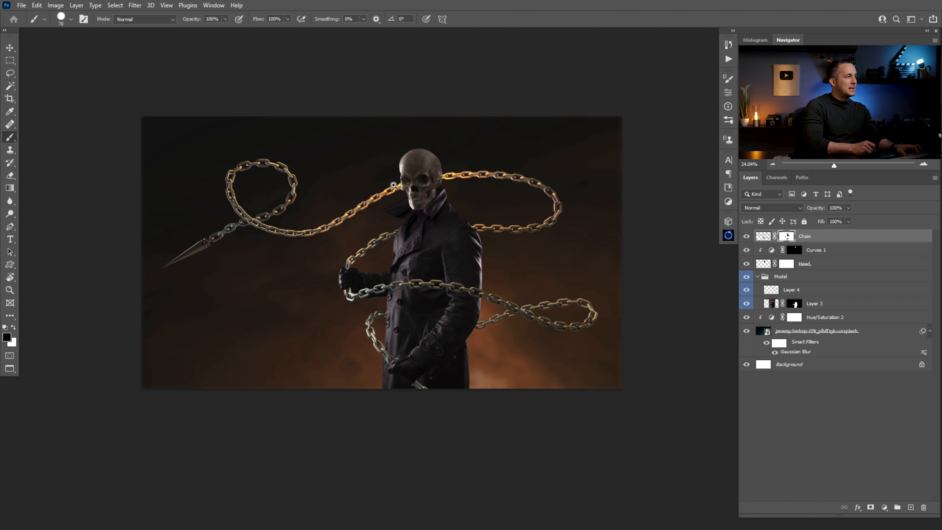
Place fire-2568411.jpg from the Fire folder into the composite and set its blending mode to Screen.
left_click_drag(388, 187, 406, 189)
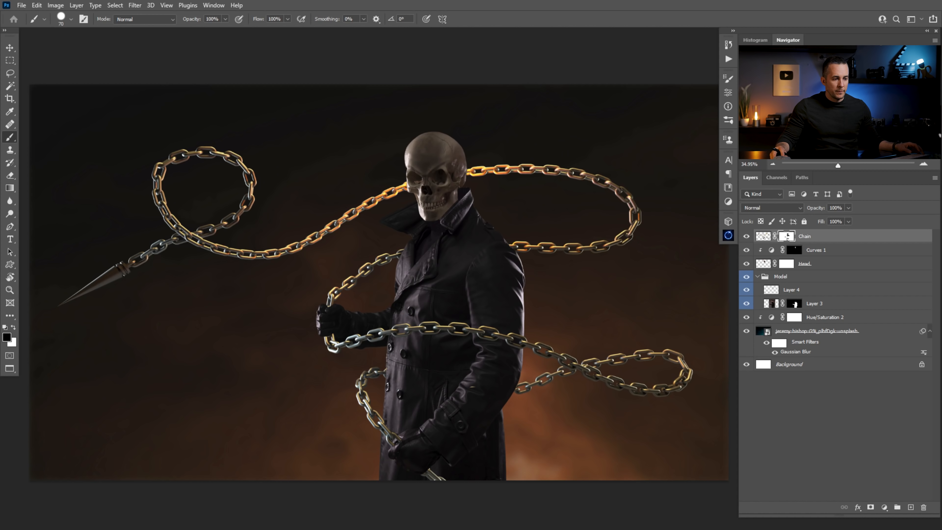
left_click_drag(941, 14, 445, 66)
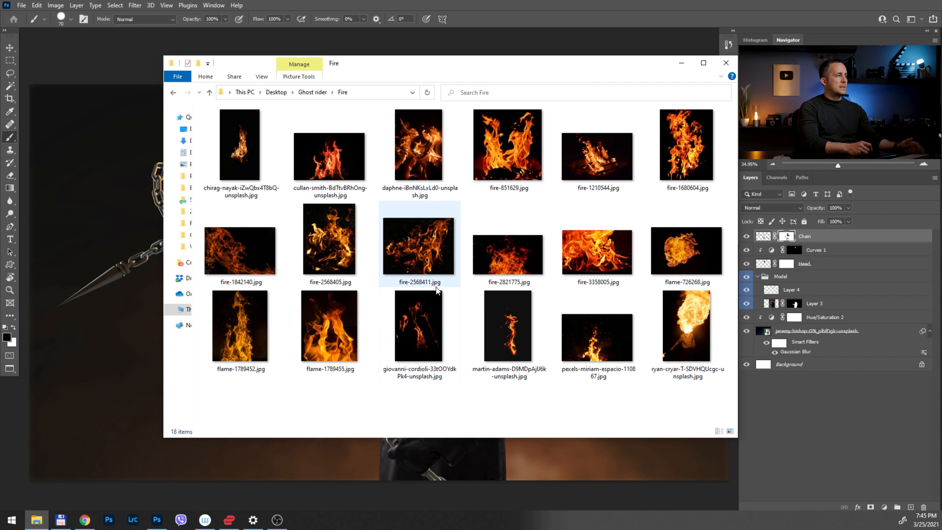
left_click_drag(432, 248, 185, 333)
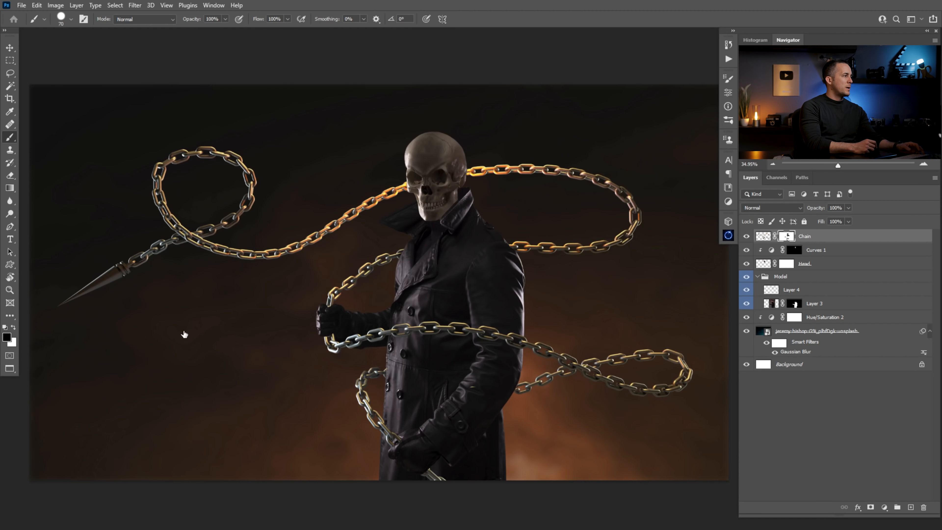
left_click_drag(626, 281, 486, 282)
left_click(788, 208)
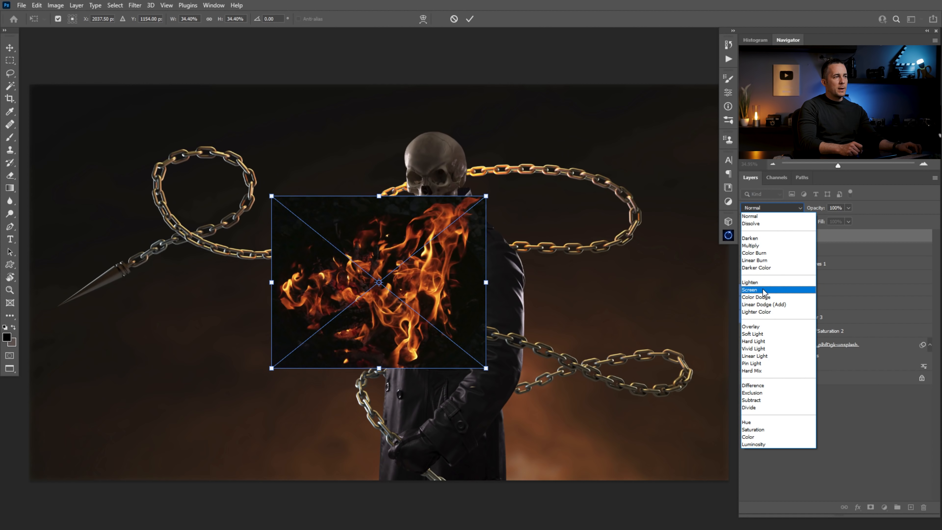
left_click(747, 290)
Scale the fire image to 19.98% over the skull and apply Levels with a black input level of 18.
left_click_drag(361, 241, 417, 156)
left_click_drag(544, 197, 483, 179)
key("b")
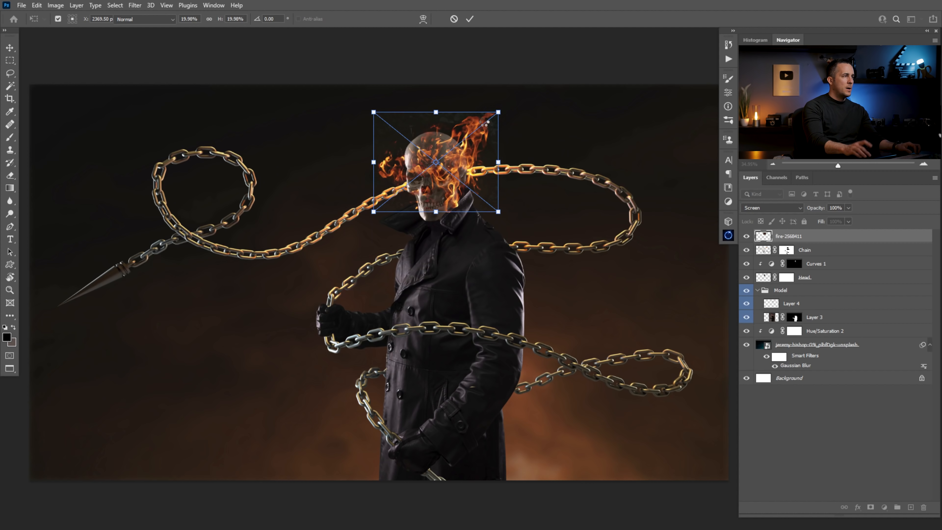
key("ctrl+l")
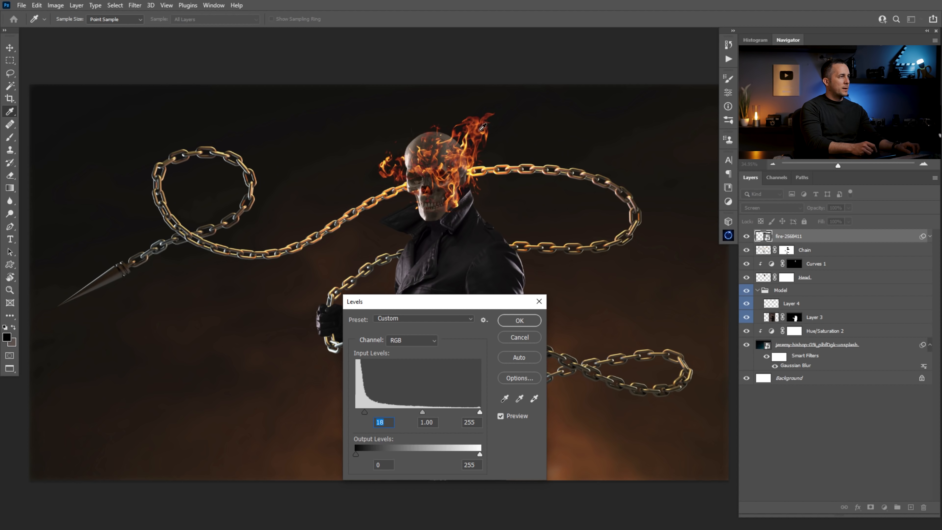
left_click(525, 317)
Move the fire up onto the top of the skull, scale it down further and apply the transform.
key("v")
left_click_drag(454, 184, 464, 160)
key("ctrl+t")
left_click(462, 206)
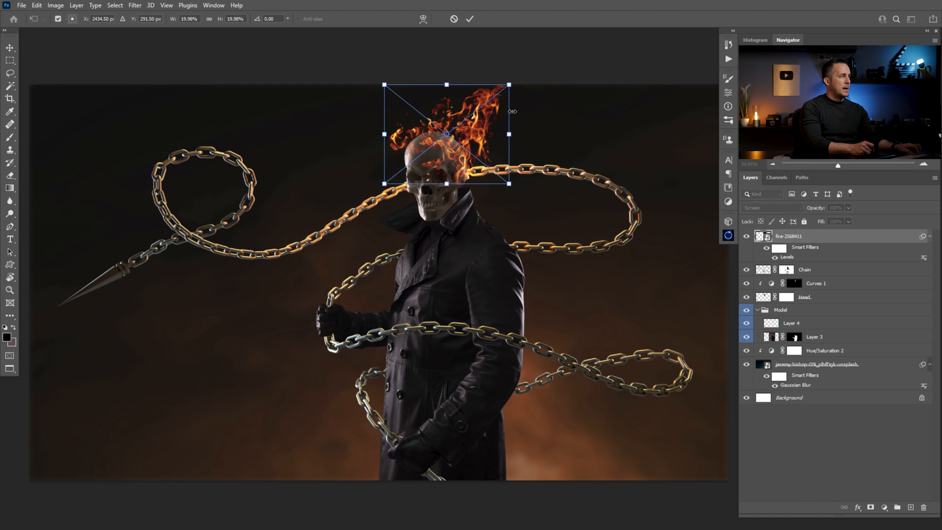
left_click_drag(509, 84, 490, 99)
left_click_drag(457, 126, 458, 134)
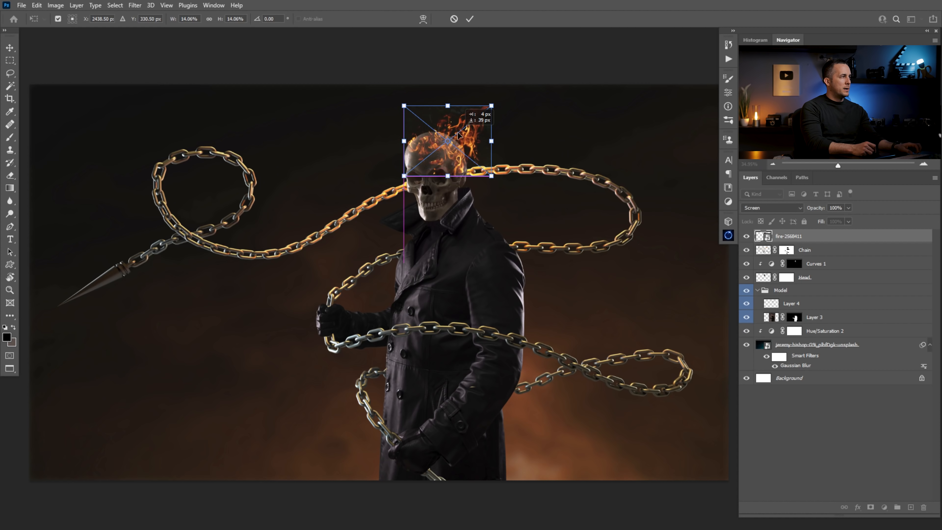
left_click_drag(499, 107, 470, 111)
key("Return")
Add a white layer mask to the fire layer and fade the flames over the skull with a soft black brush.
left_click_drag(438, 146, 456, 126)
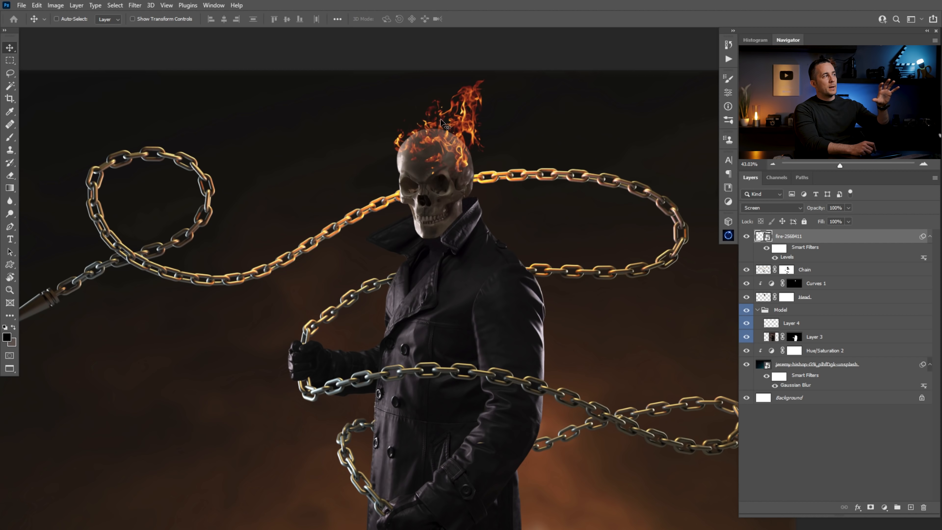
left_click(872, 508)
key("b")
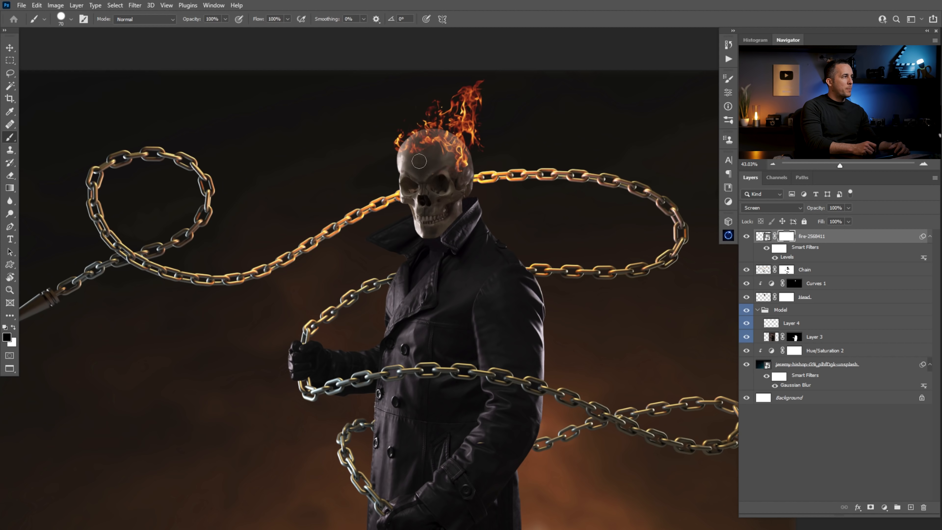
right_click(419, 161)
left_click(473, 288)
left_click(406, 157)
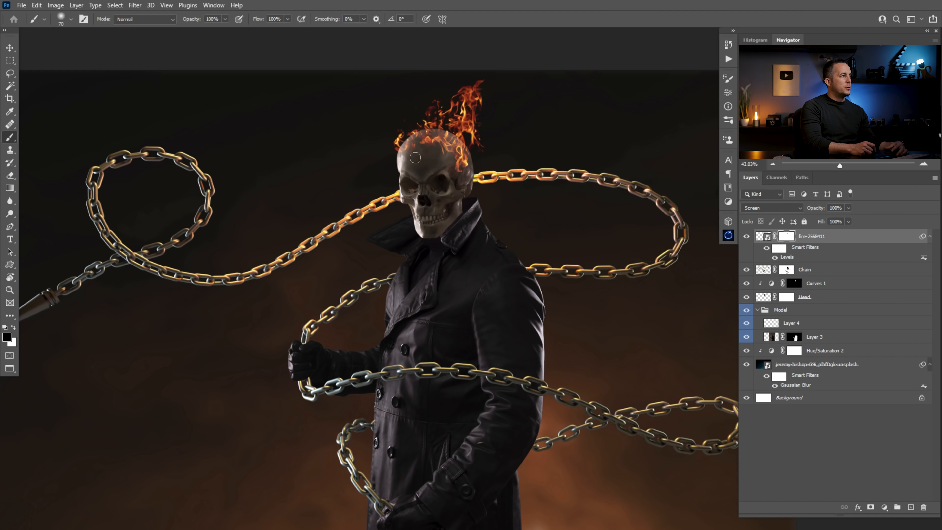
right_click(457, 173)
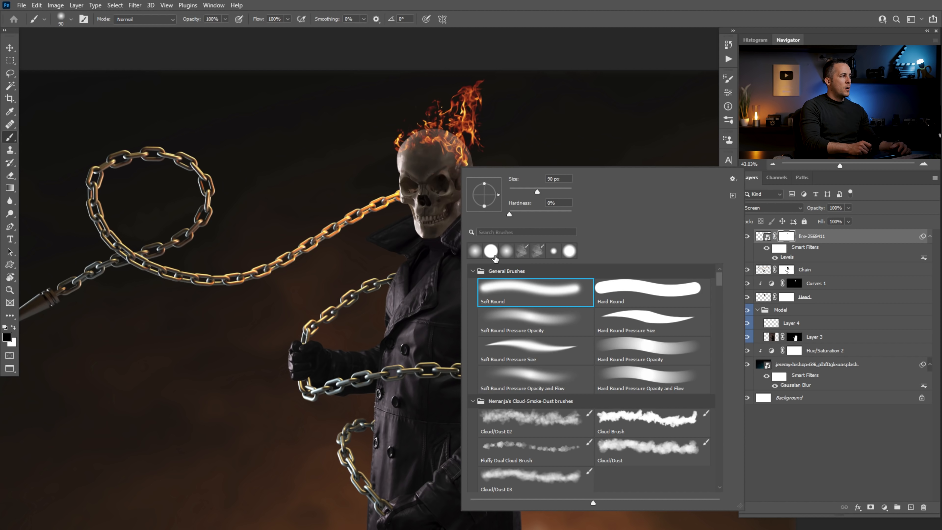
double_click(500, 301)
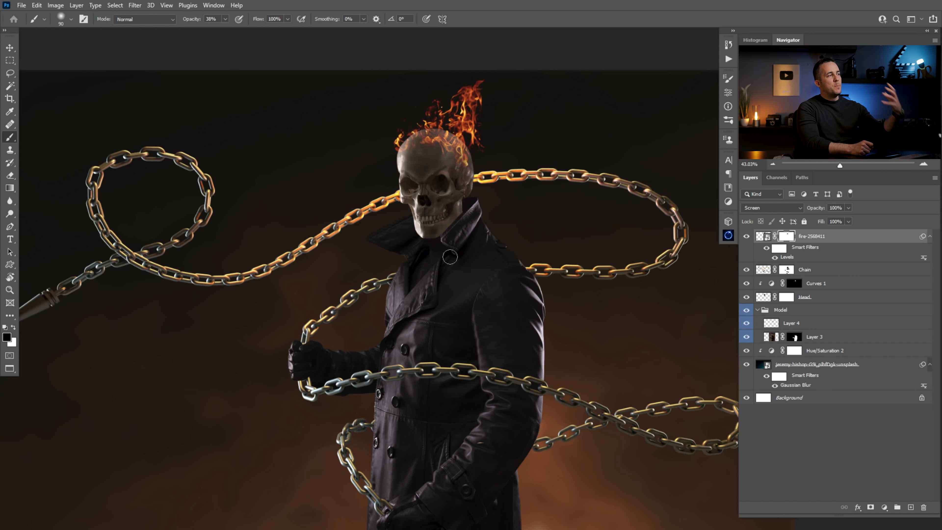
Place fire-2821775.jpg from the Fire folder, scaled to about 29.83% and rotated about -57° over the figure's chest.
key("alt+Tab")
left_click_drag(507, 266, 195, 343)
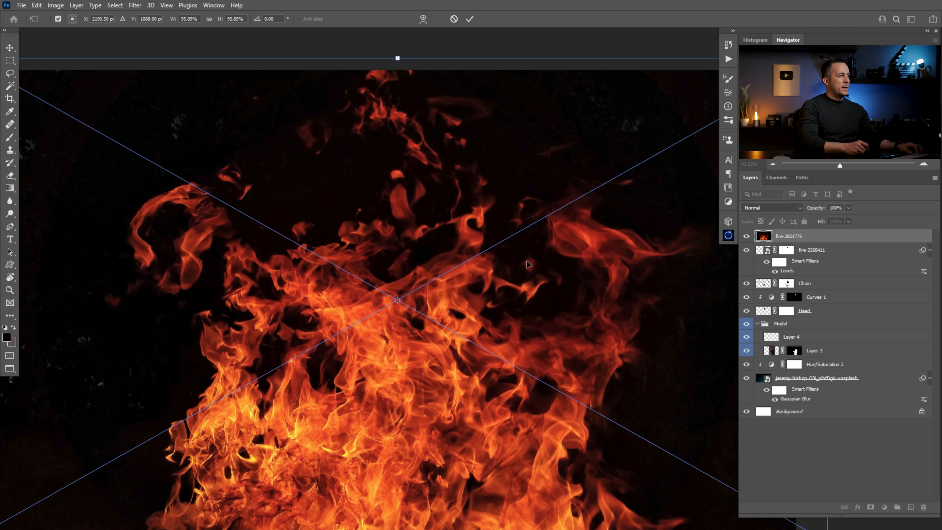
left_click_drag(398, 59, 431, 266)
left_click_drag(478, 289, 438, 220)
left_click_drag(415, 257, 465, 149)
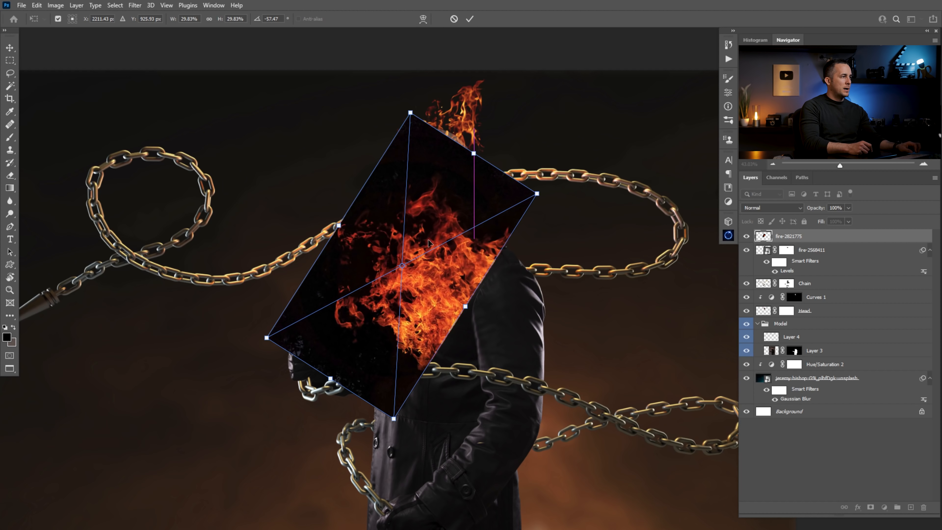
left_click_drag(468, 238, 456, 243)
key("Return")
Set the fire-2821775 layer's blending mode to Screen and hide it with a black layer mask.
left_click(771, 208)
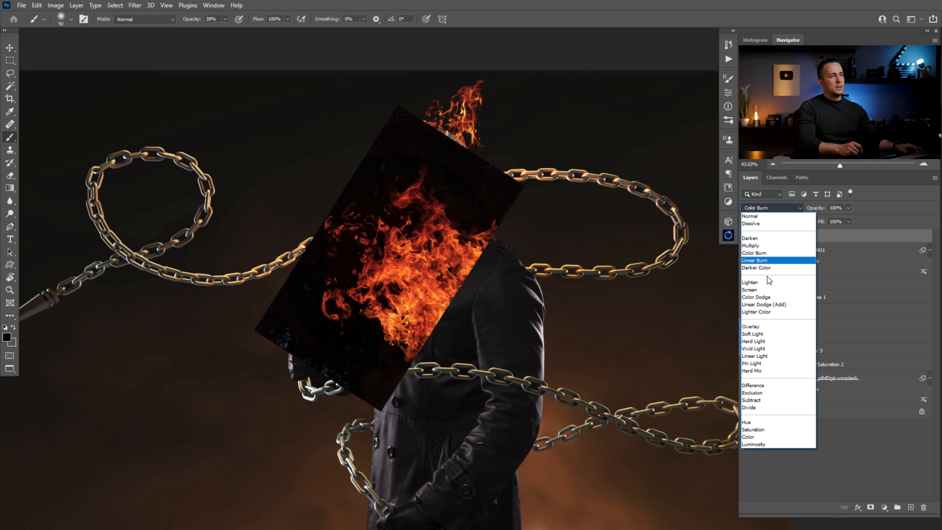
left_click(764, 289)
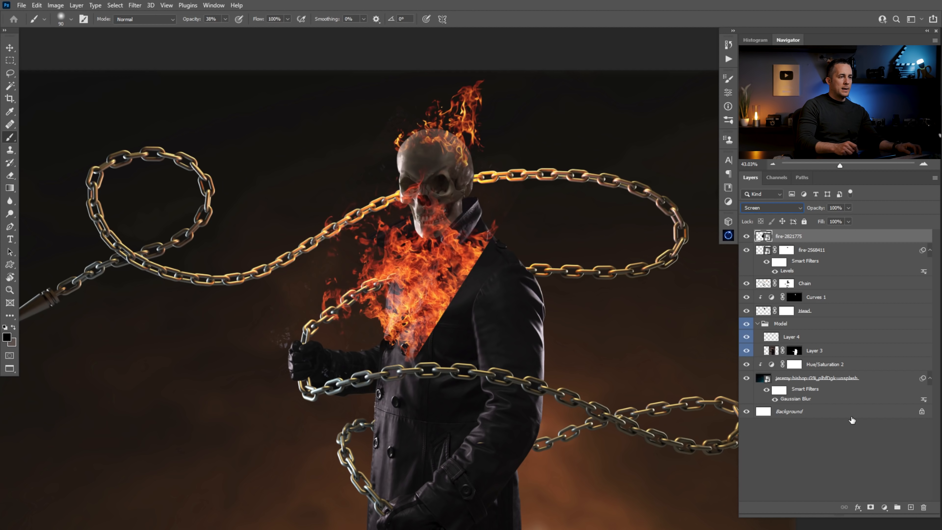
left_click(870, 507, "alt")
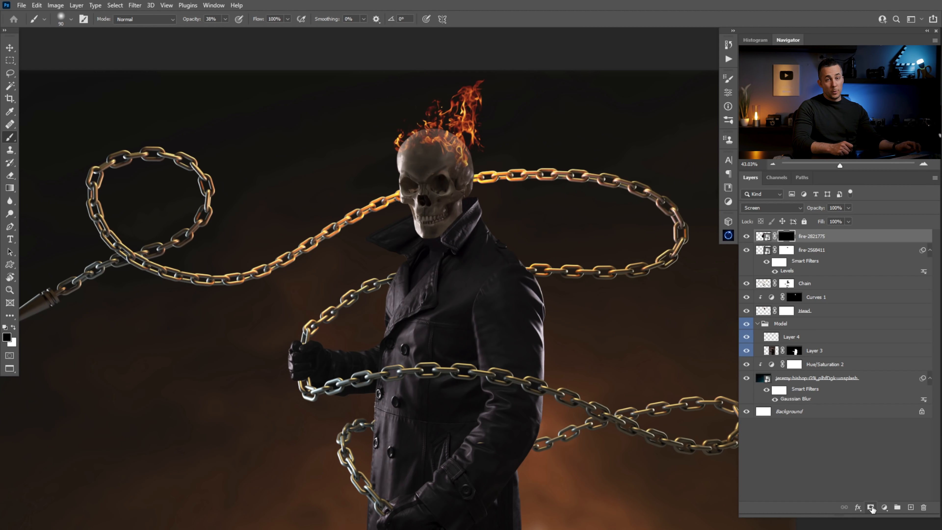
Set up a 45 px white round brush at 100% opacity with raised hardness for painting the fire-2821775 mask.
left_click(432, 269, "ctrl")
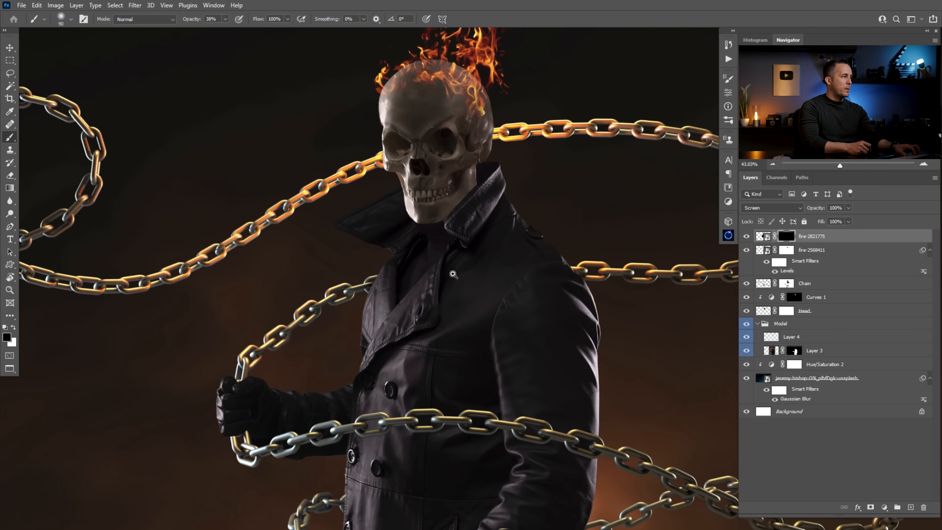
key("bracketleft")
key("bracketleft")
key("bracketleft")
key("bracketleft")
key("bracketleft")
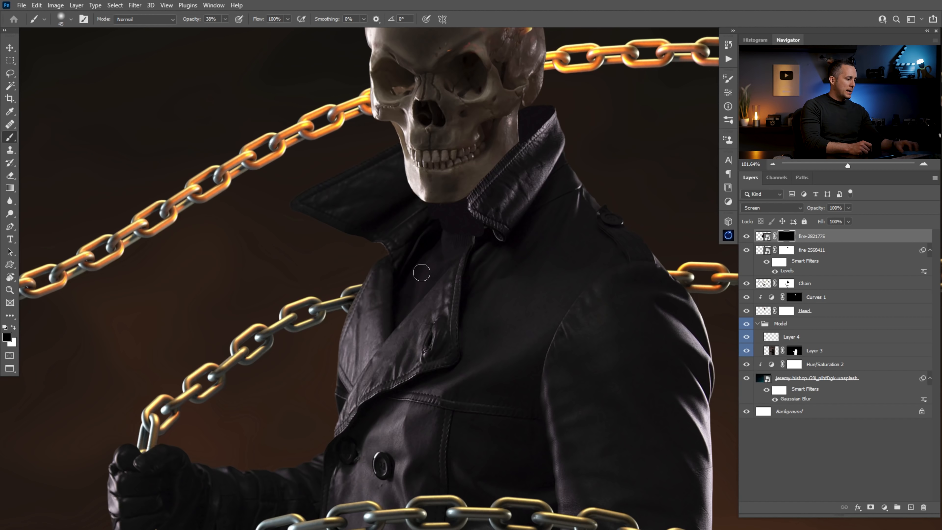
key("x")
key("0")
right_click(418, 262)
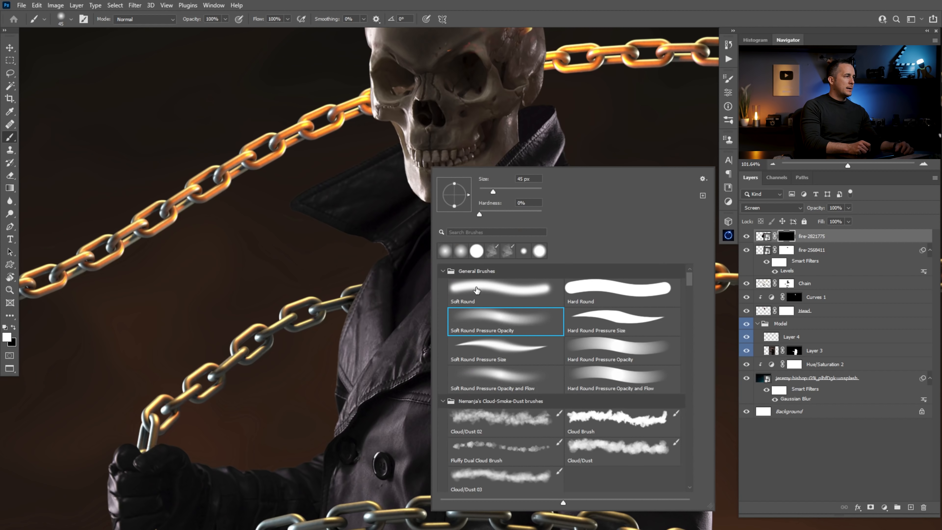
left_click(508, 212)
Paint white on the fire-2821775 mask to reveal flames inside the coat's open collar below the jaw, adjusting brush size along the edges.
left_click(412, 279)
mouse_move(412, 281)
left_mouse_down()
mouse_move(422, 269)
mouse_move(405, 287)
left_mouse_up()
key("bracketleft")
key("bracketleft")
key("bracketleft")
left_click_drag(402, 292, 400, 301)
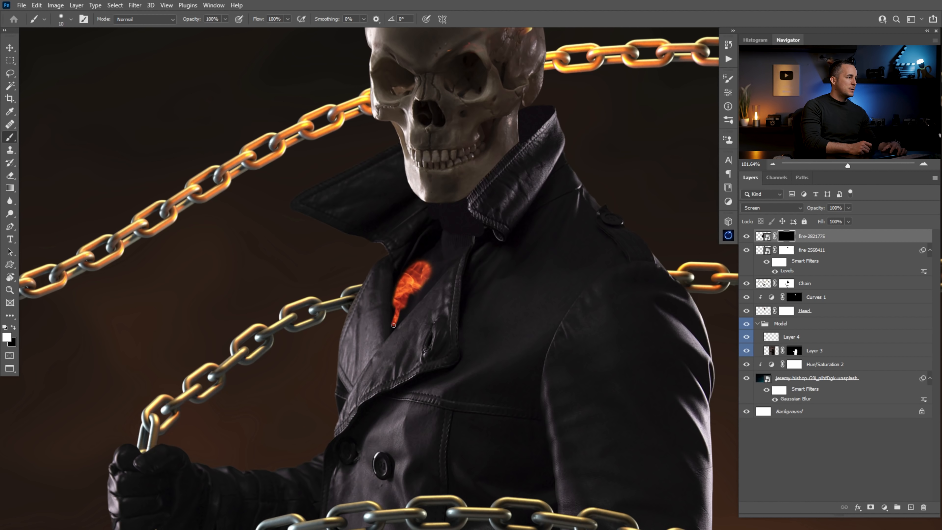
mouse_move(403, 311)
left_mouse_down()
mouse_move(441, 274)
mouse_move(393, 327)
mouse_move(403, 262)
mouse_move(396, 307)
mouse_move(407, 269)
mouse_move(409, 287)
mouse_move(473, 227)
mouse_move(460, 207)
mouse_move(433, 239)
mouse_move(456, 226)
mouse_move(428, 229)
left_mouse_up()
key("bracketright")
key("bracketright")
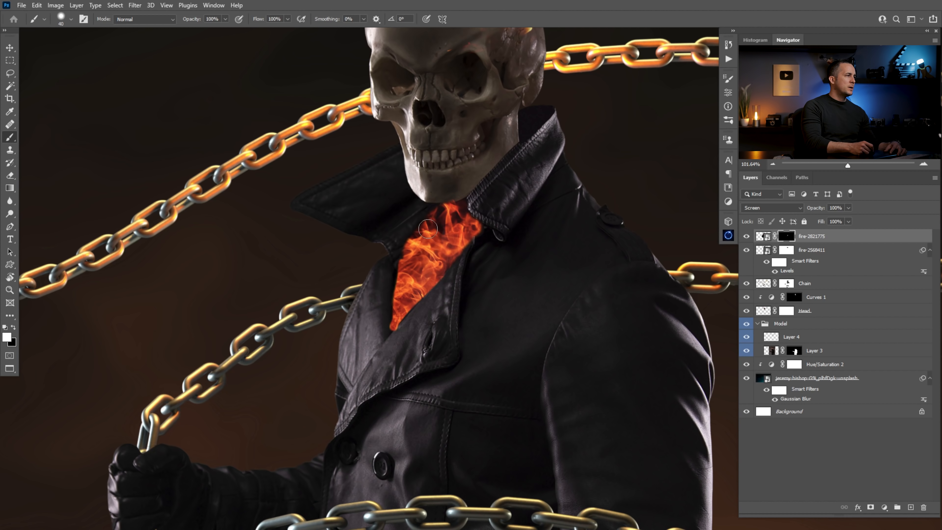
Roughen the edges of the chest flames on the mask with a textured cloud brush at 100% opacity.
right_click(428, 229)
left_click(507, 420)
left_click(406, 248)
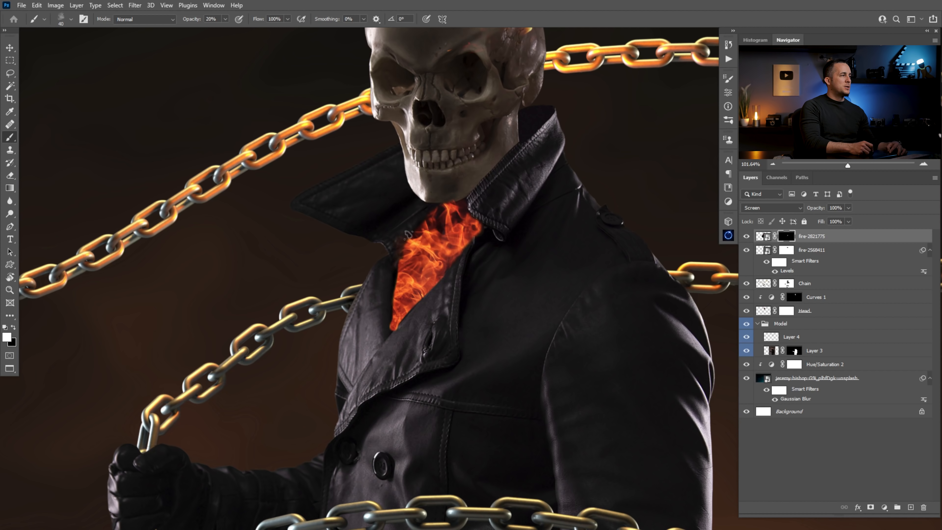
key("0")
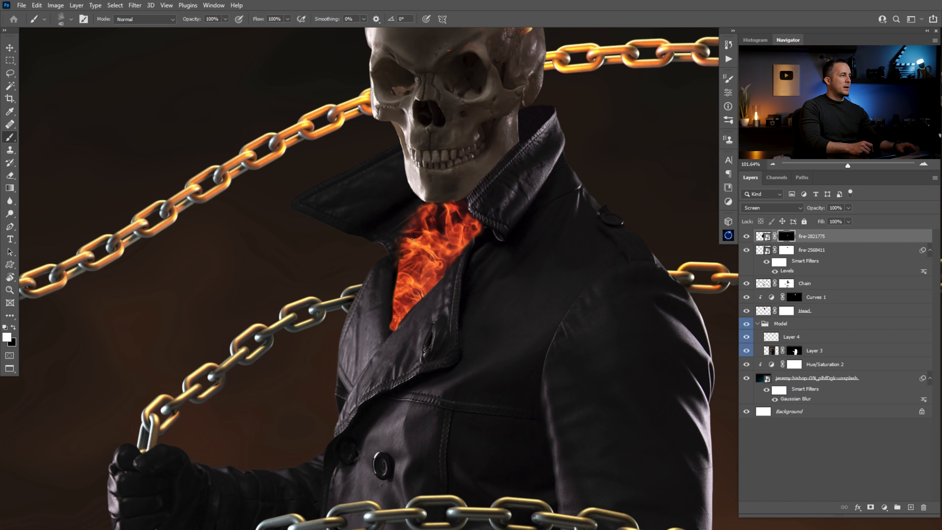
left_click_drag(400, 276, 396, 309)
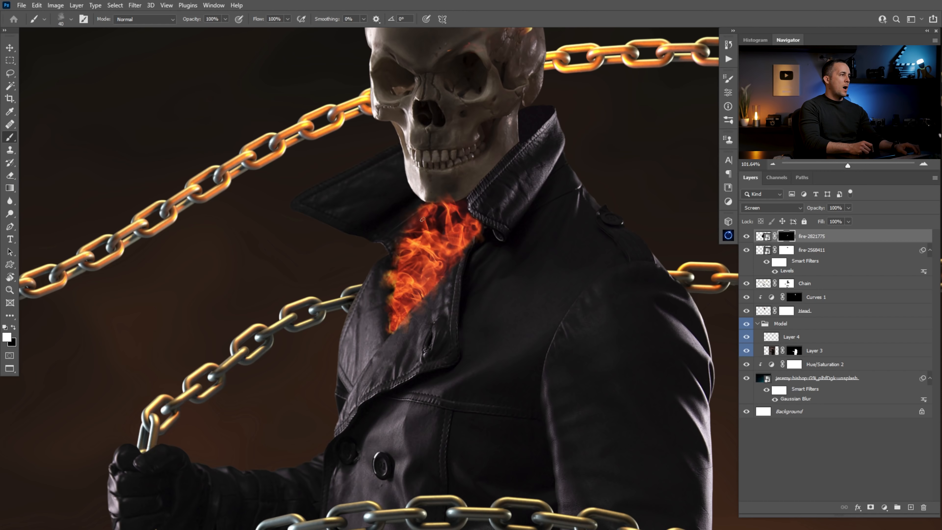
Place the red-flame Unsplash image from the Fire folder, scale it down over the chest and set its blending mode to Screen.
scroll(422, 219, "down", 5)
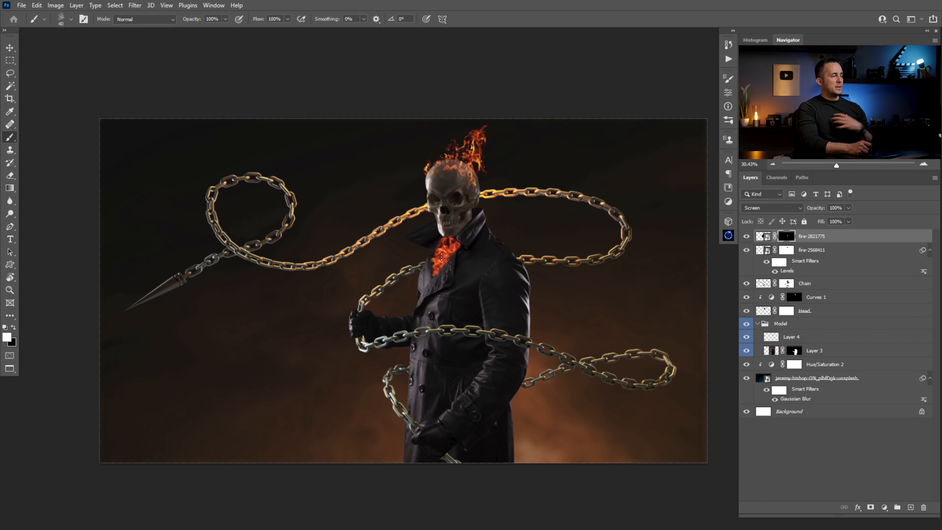
scroll(408, 238, "up", 3)
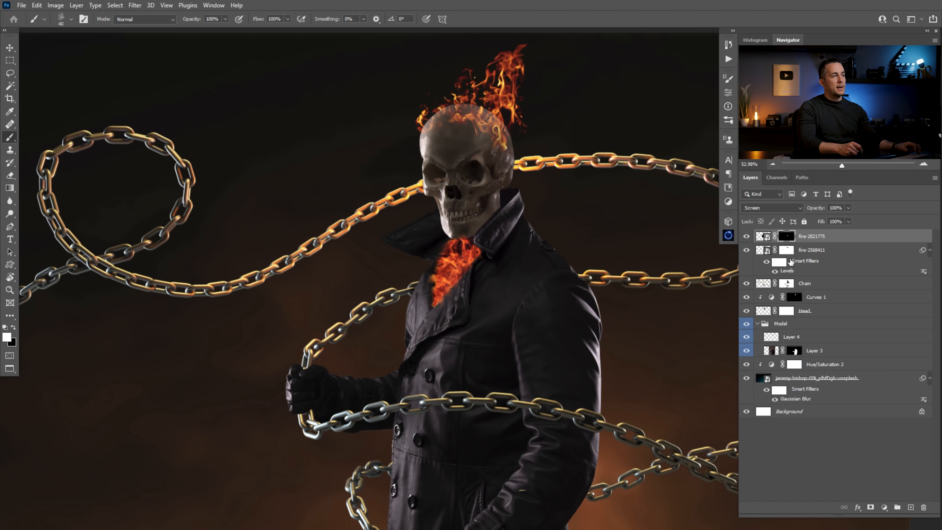
key("alt+Tab")
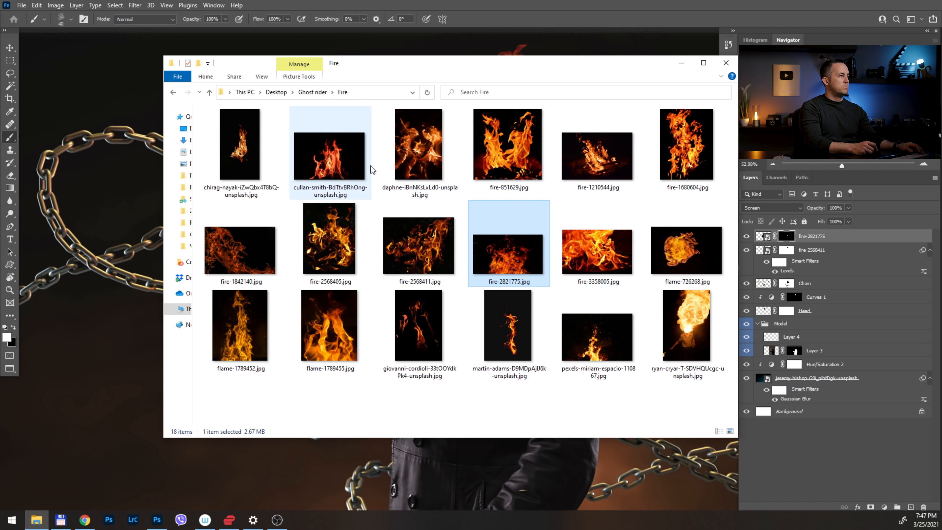
left_click_drag(369, 169, 431, 469)
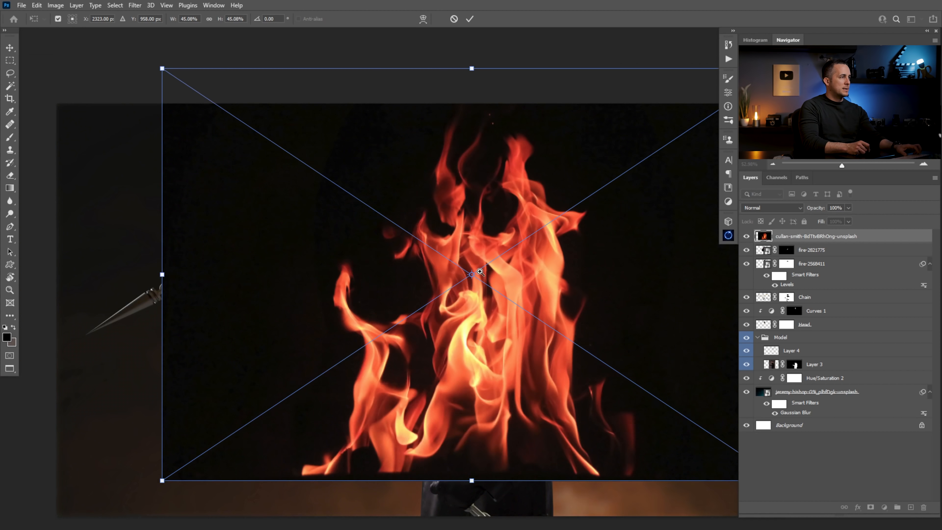
scroll(479, 272, "down", 3)
left_click_drag(484, 145, 486, 240)
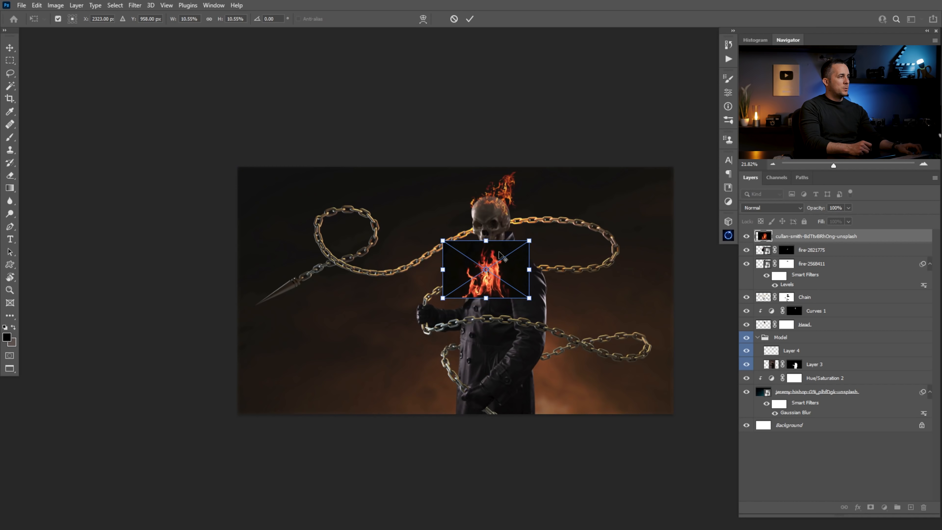
left_click_drag(528, 269, 536, 269)
key("Return")
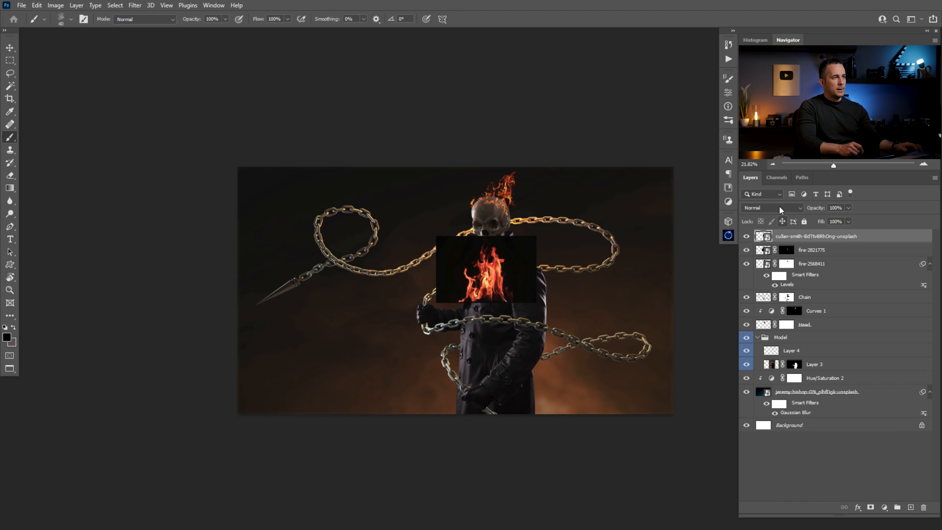
left_click(777, 207)
left_click(750, 289)
Try the red-flame layer directly above the Model group, move its flames onto the skull and return the layer to the top of the stack.
scroll(505, 288, "up", 2)
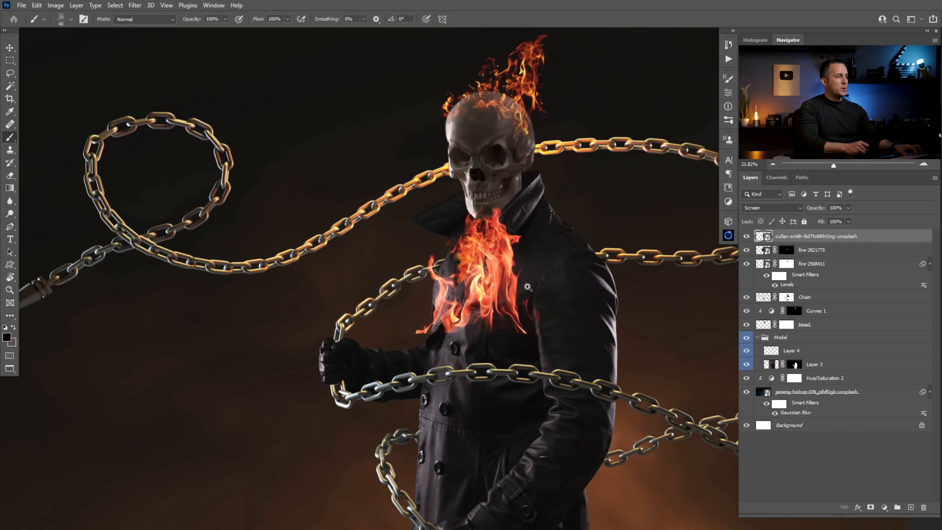
left_click_drag(764, 238, 777, 336)
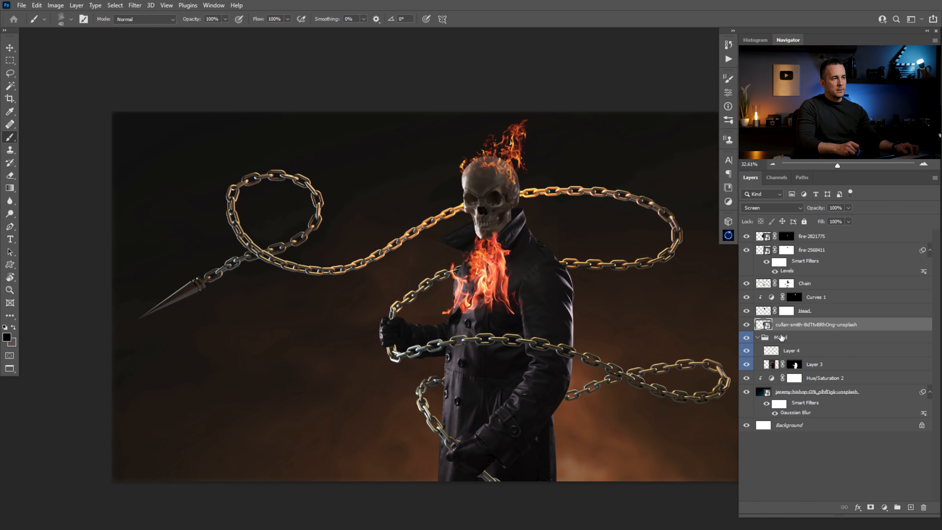
key("v")
left_click_drag(499, 274, 506, 173)
left_click_drag(762, 325, 766, 240)
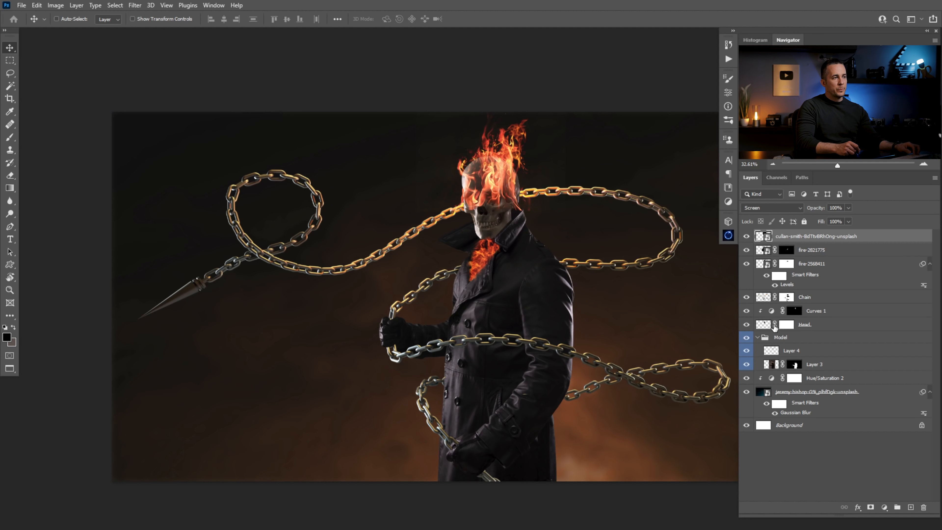
Mask the red-flame layer with the inverted Head outline, unlink the mask and nudge the flames behind the skull.
left_click(763, 325, "ctrl")
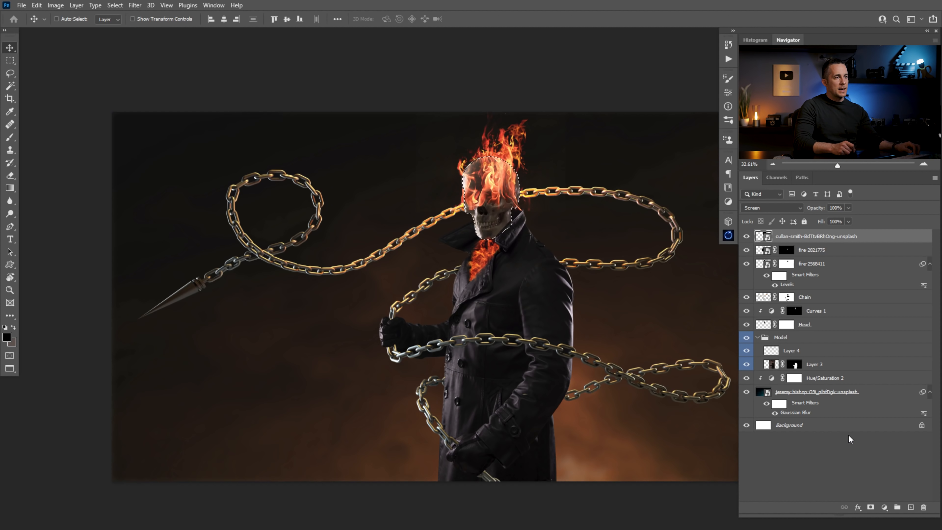
left_click(870, 507)
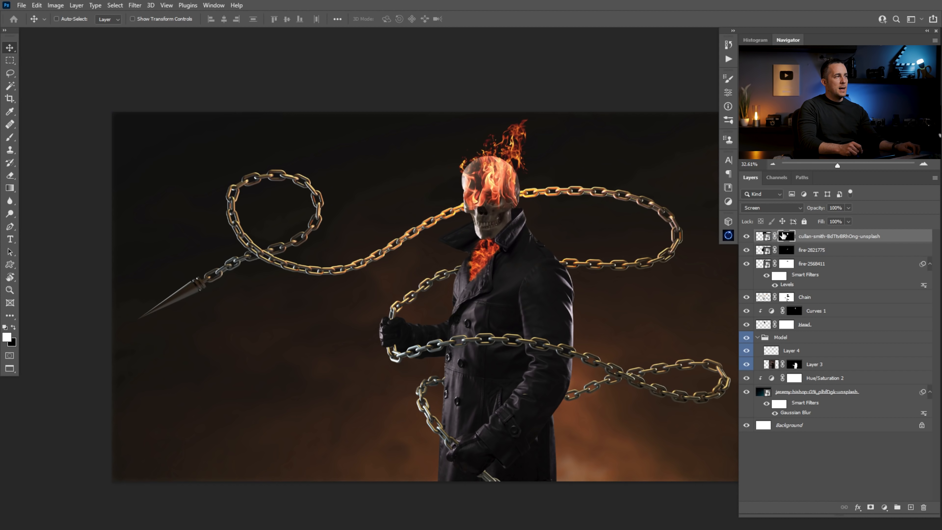
key("ctrl+i")
key("ctrl+i")
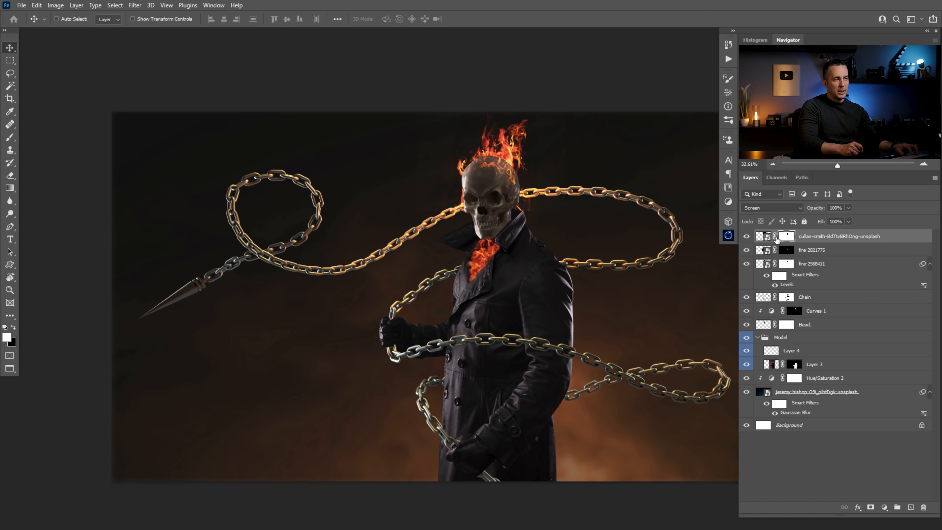
left_click(770, 240)
left_click_drag(517, 201, 522, 202)
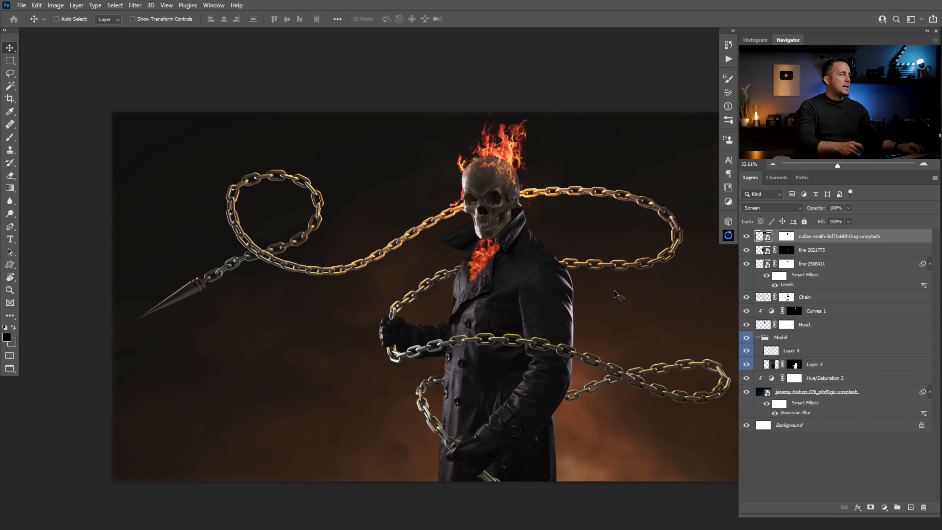
Copy the Fire copy smart object from the finished composite document into the working composite as the top layer.
key("ctrl")
key("ctrl+Tab")
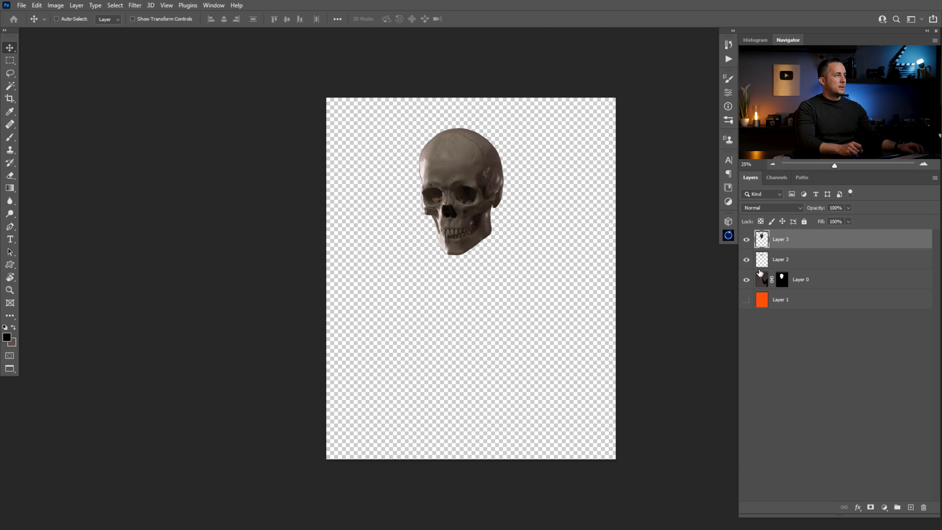
key("ctrl+Tab")
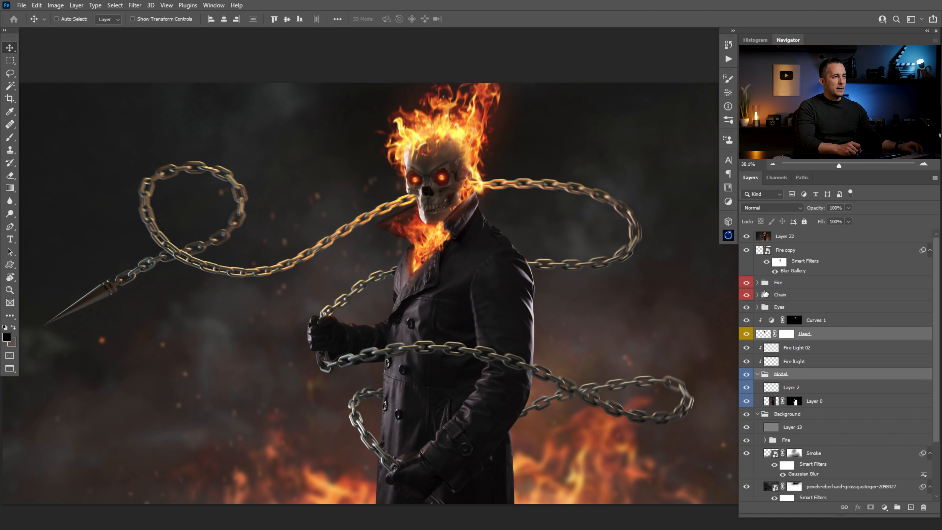
left_click(763, 254)
key("ctrl")
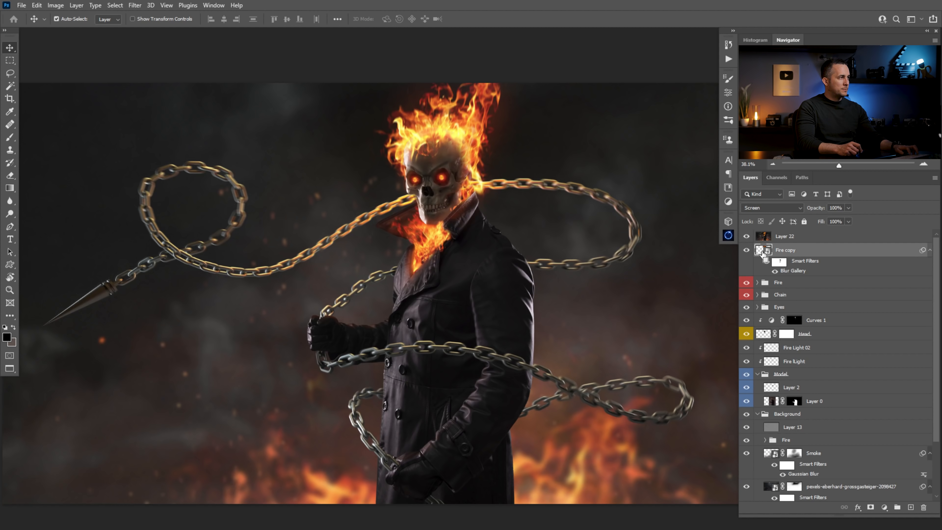
key("ctrl+Tab")
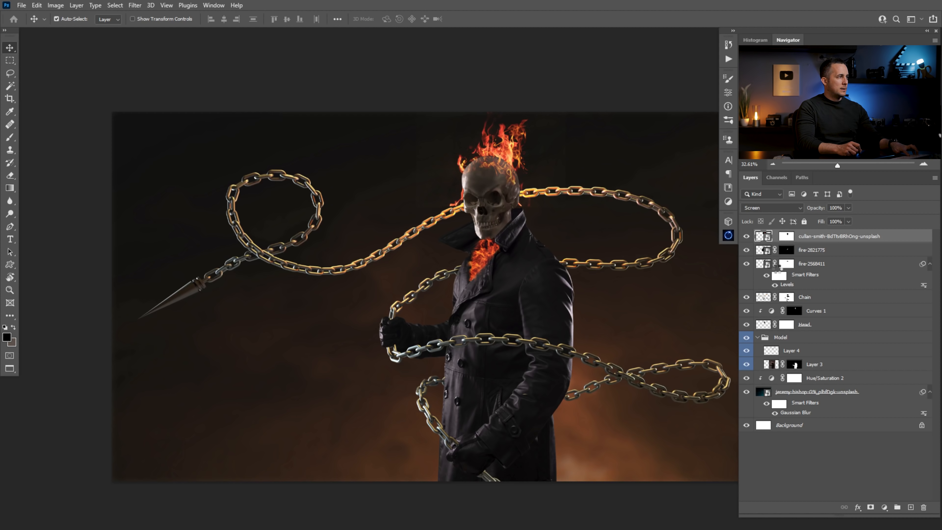
key("ctrl+v")
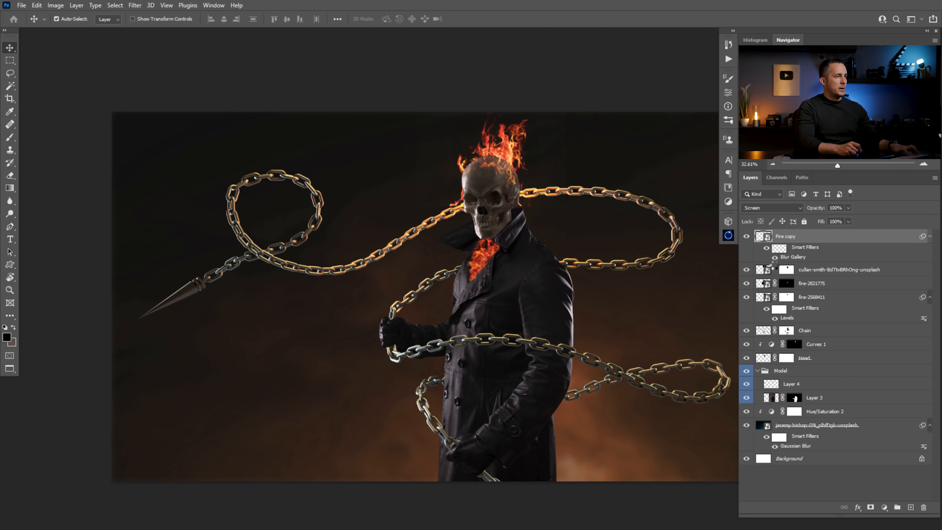
Delete the three separate fire layers between Fire copy and Chain.
left_click(771, 269)
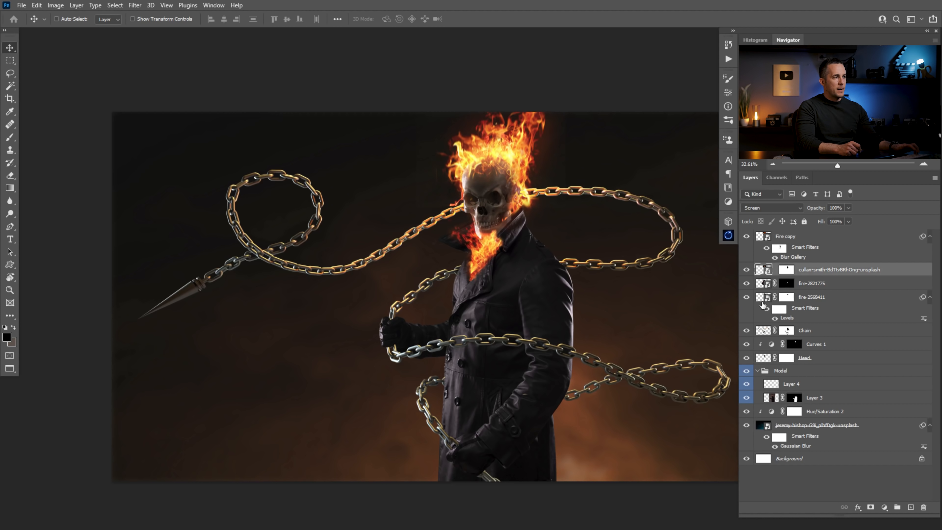
left_click(763, 299, "shift")
key("Delete")
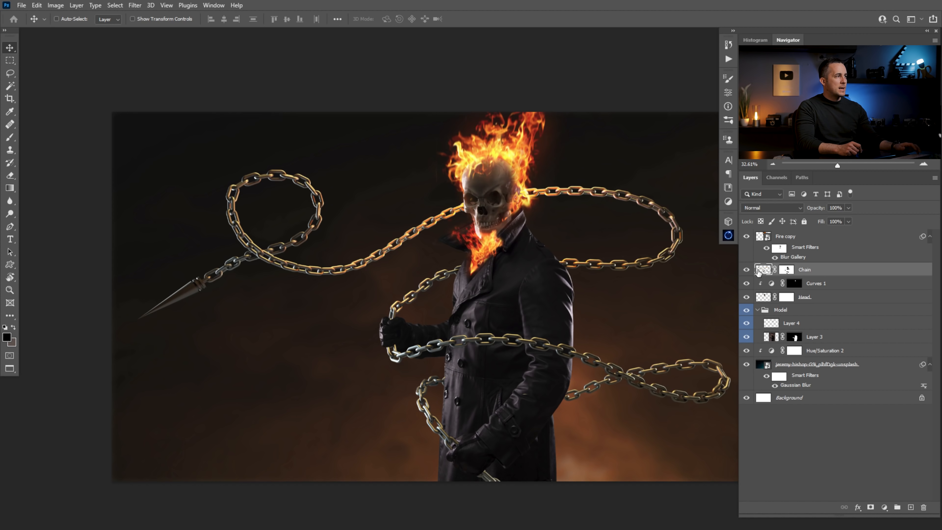
Toggle the Chain layer's visibility off and on, and open the contents of the Fire copy smart object.
left_click(745, 270)
left_click(746, 270)
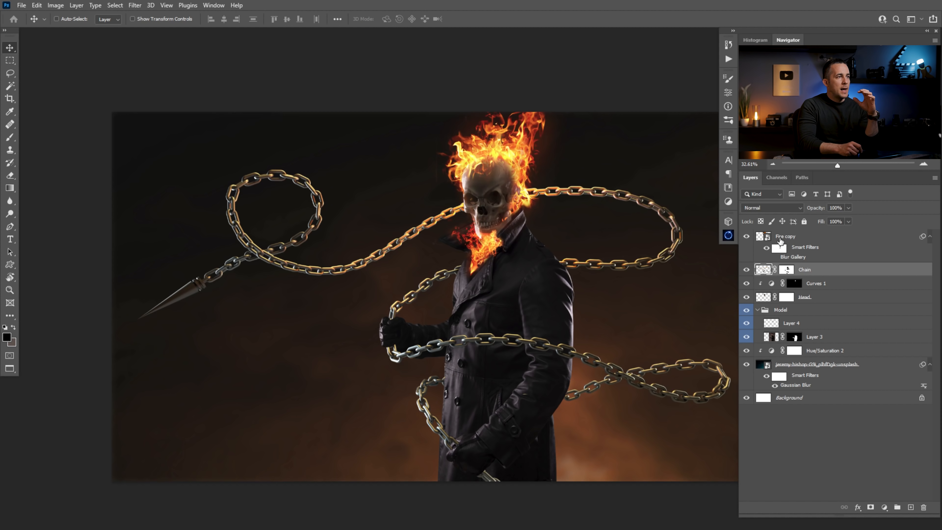
left_click(765, 240)
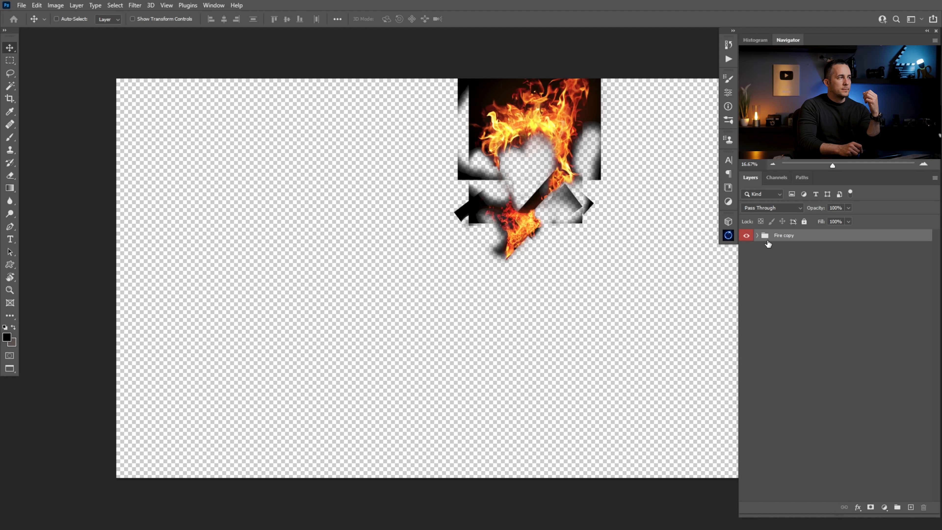
Review the layers inside the Fire copy group, then close the smart object's contents and return to the main composite.
left_click(756, 236)
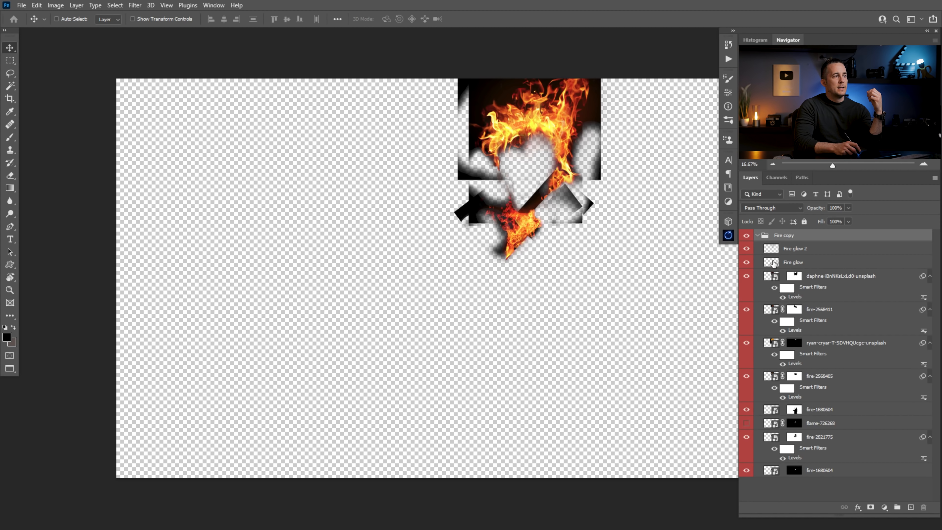
left_click_drag(746, 249, 747, 263)
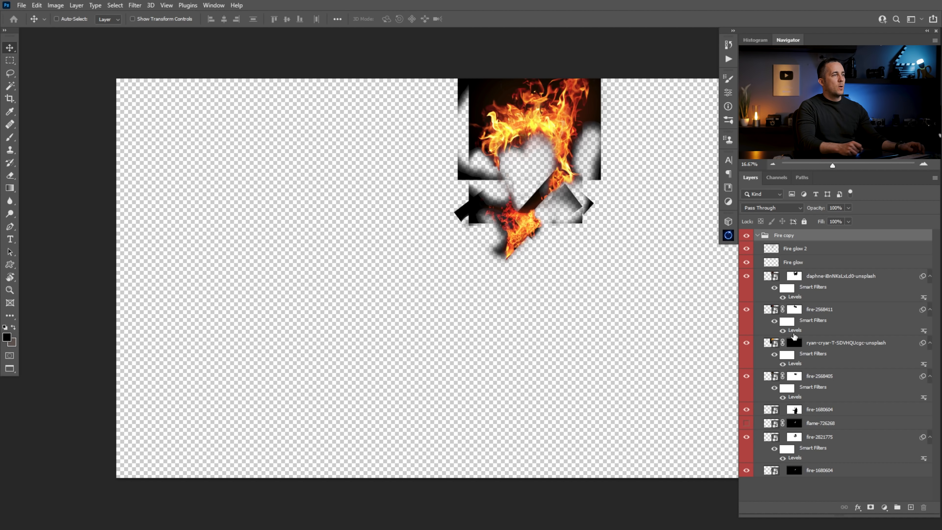
left_click(773, 275)
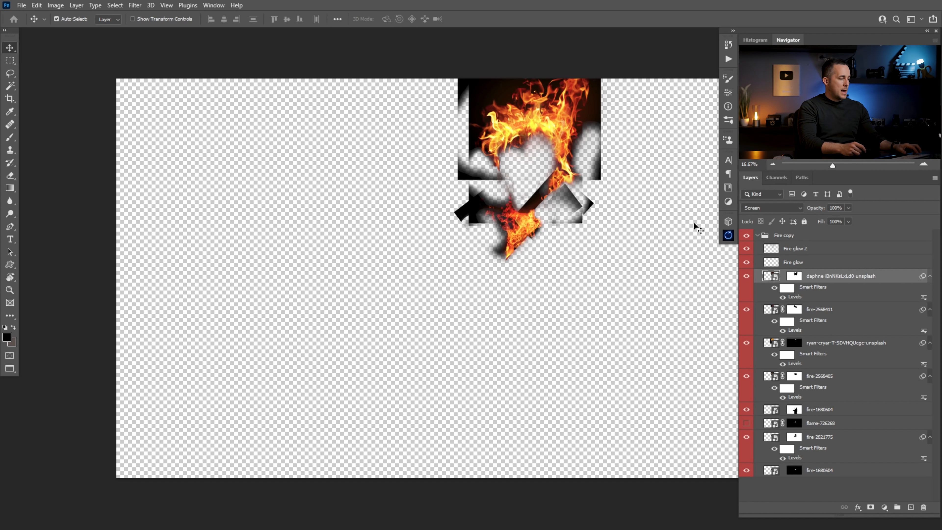
key("ctrl+w")
left_click(460, 200)
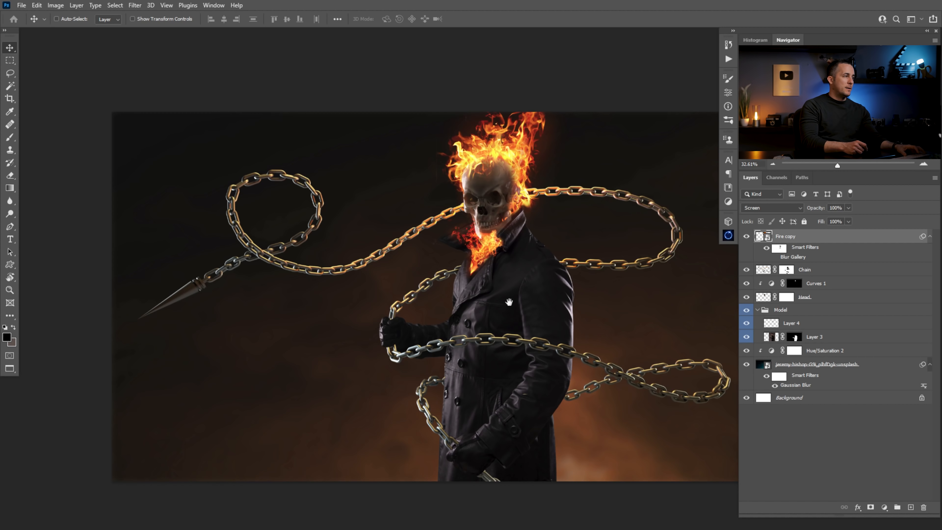
left_click_drag(510, 302, 460, 266)
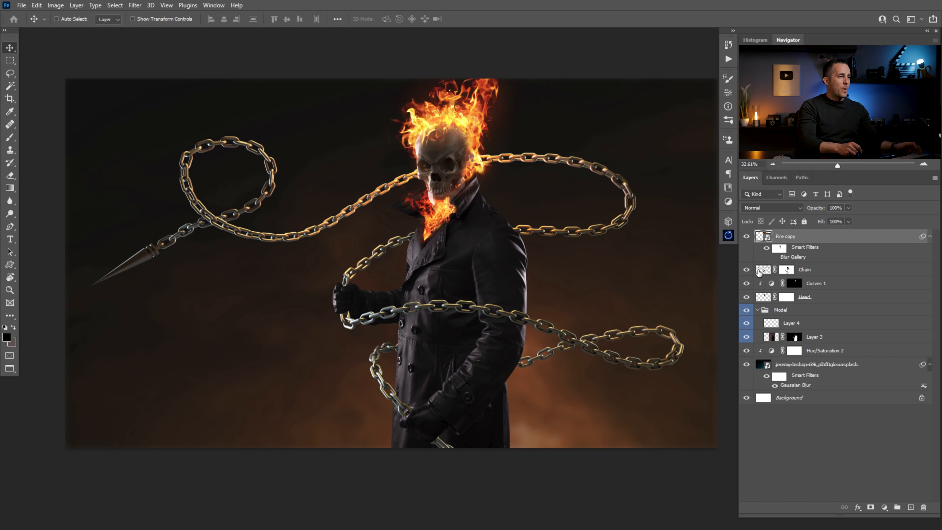
left_click(759, 272)
left_click(135, 5)
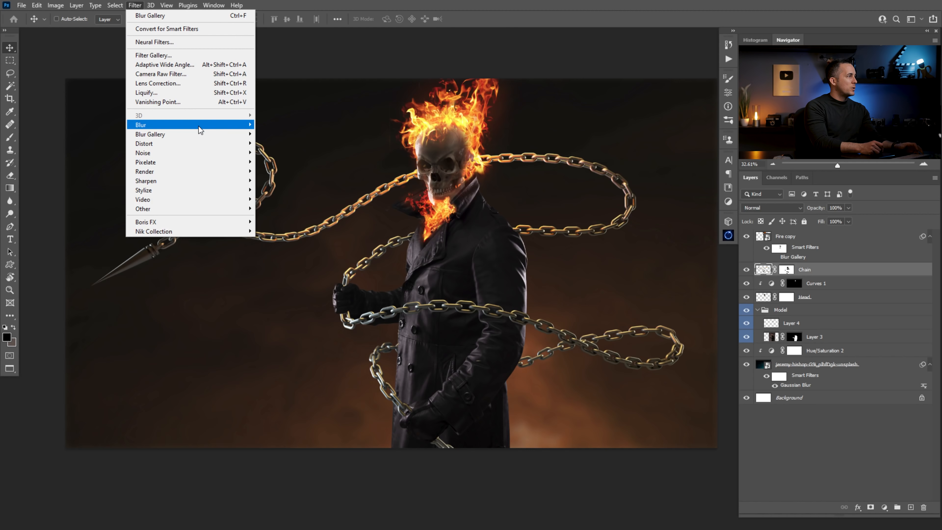
mouse_move(200, 126)
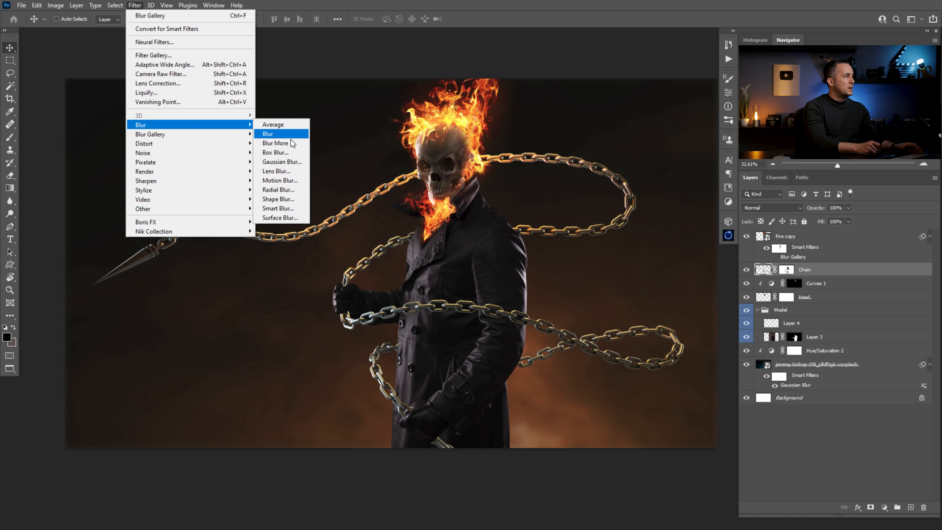
left_click(282, 180)
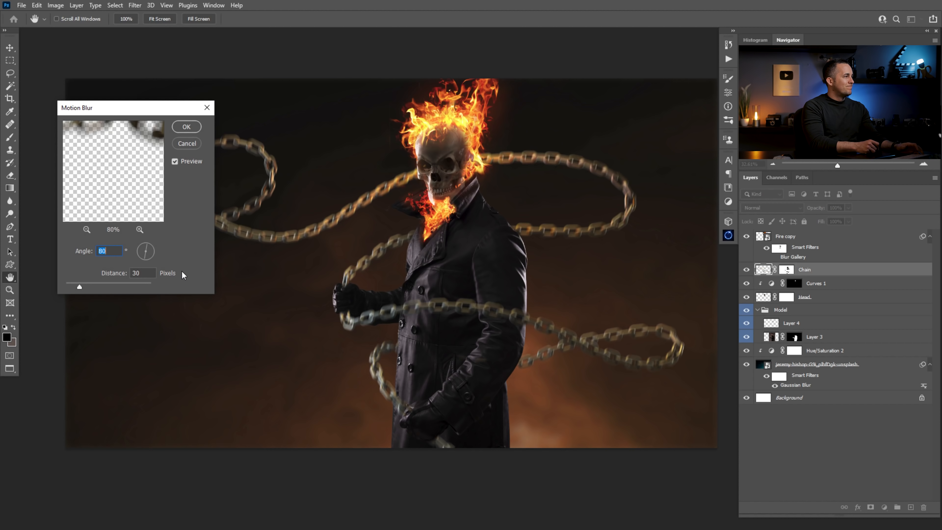
left_click(149, 258)
left_click(150, 253)
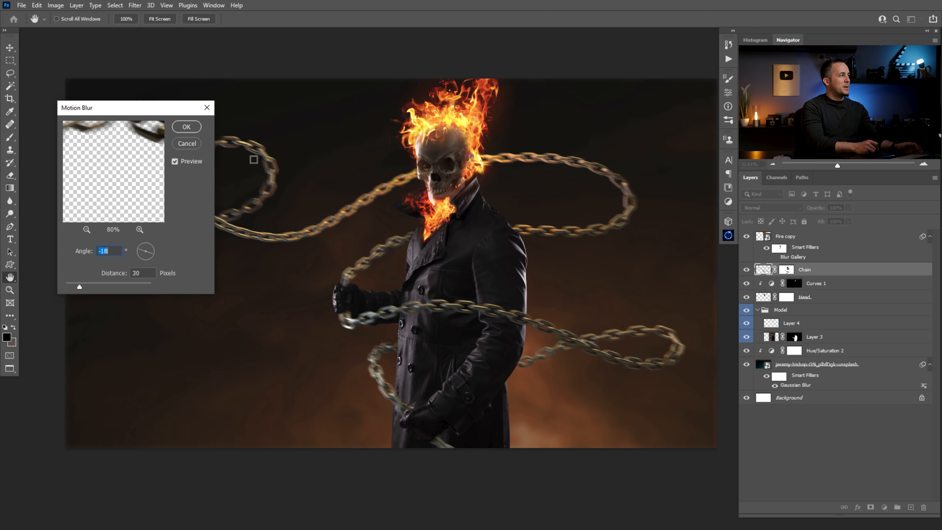
left_click_drag(152, 108, 128, 249)
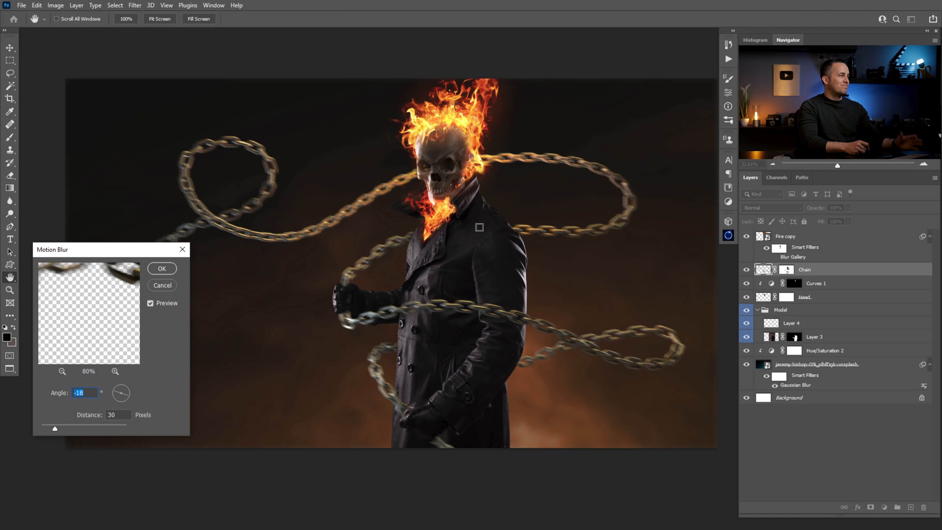
left_click(163, 285)
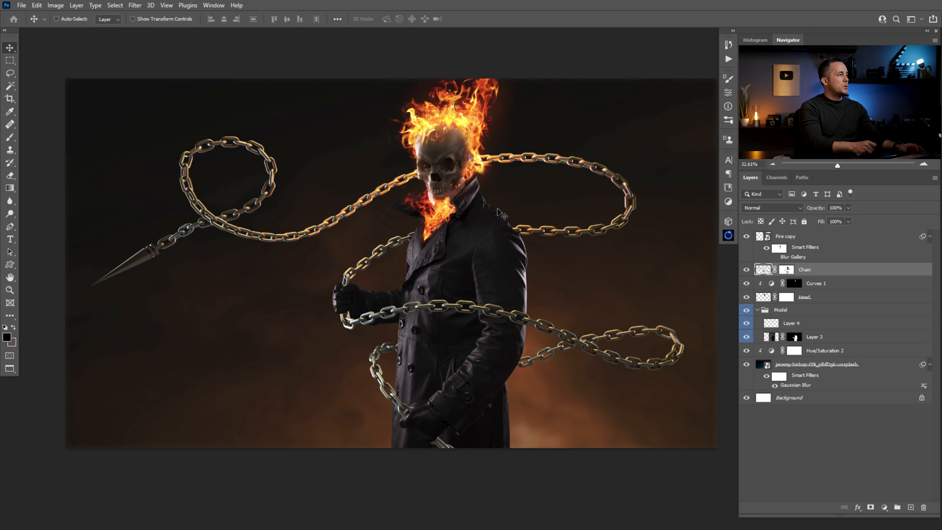
Convert the masked Chain layer to a smart object and start a Path Blur on it.
right_click(812, 270)
left_click(841, 290)
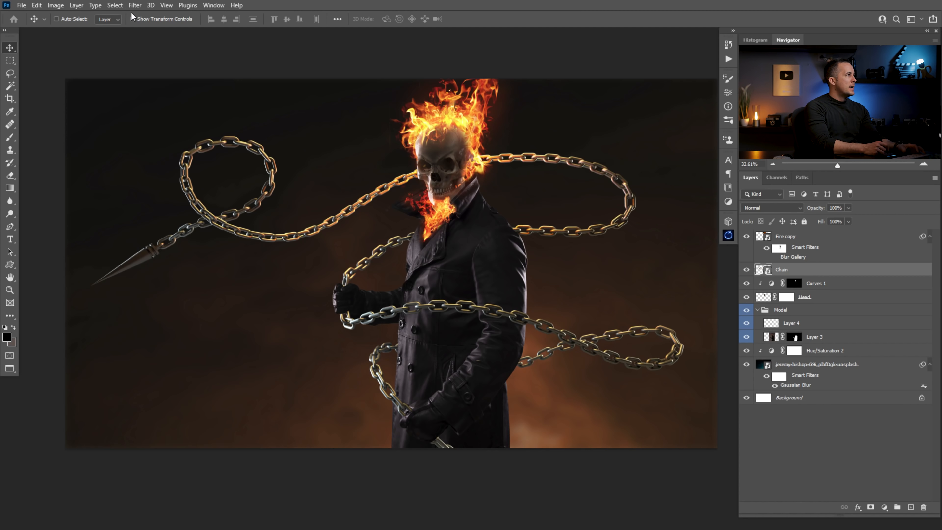
left_click(135, 6)
mouse_move(181, 135)
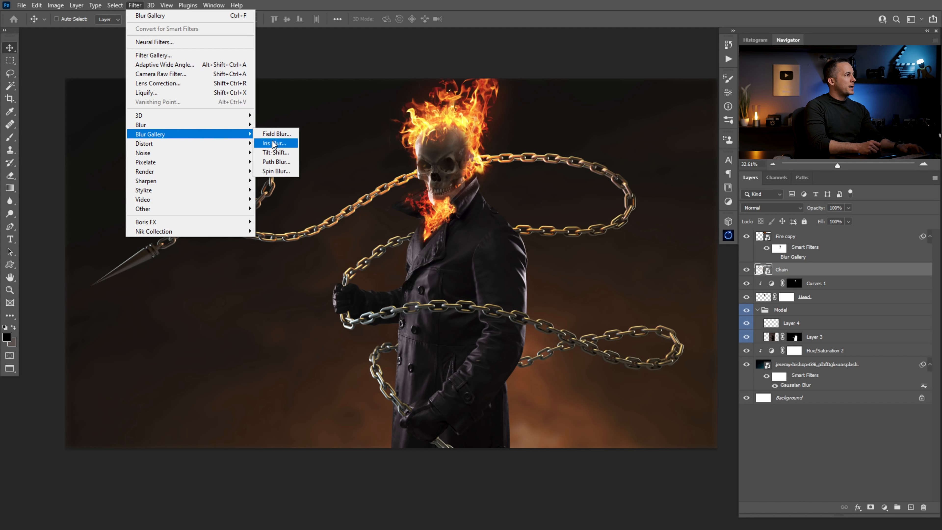
left_click(276, 162)
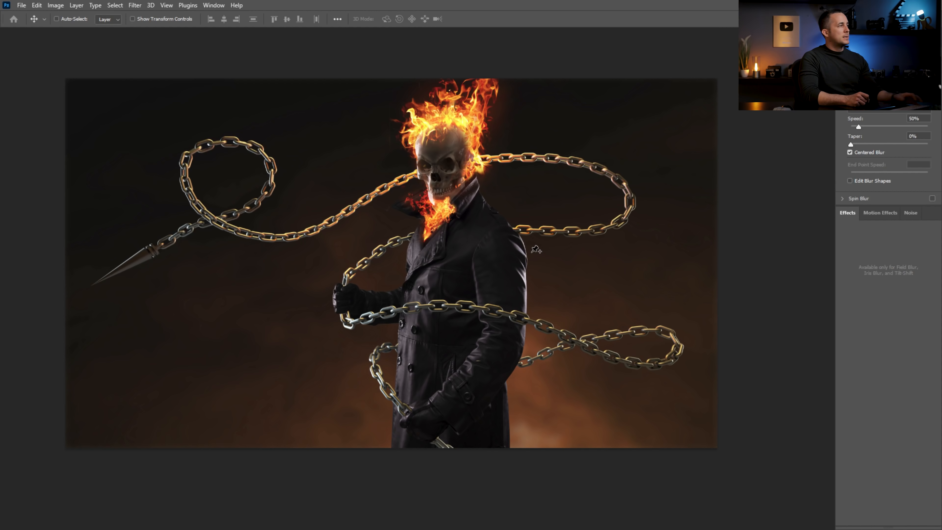
Stretch the blur path from the chain's end below the coat up to the spearhead, with speed 51%.
left_click_drag(391, 262, 482, 383)
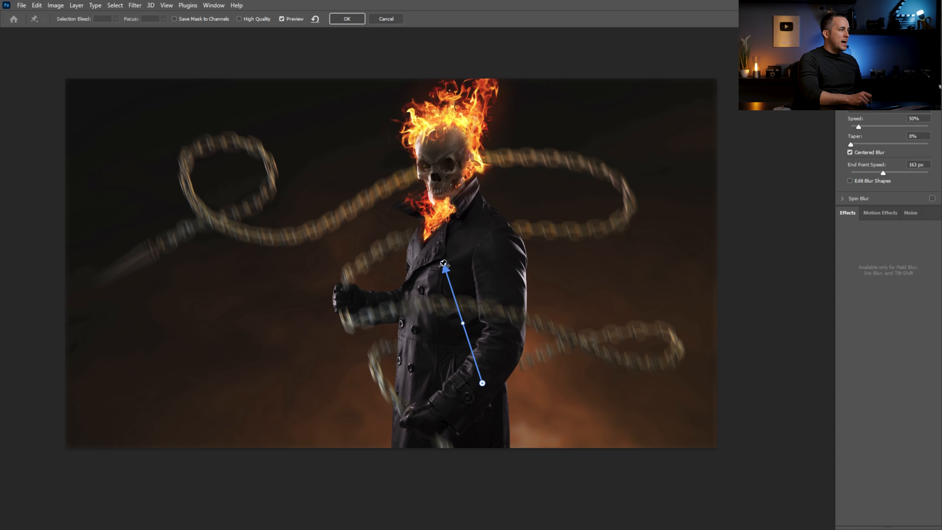
left_click_drag(443, 263, 152, 246)
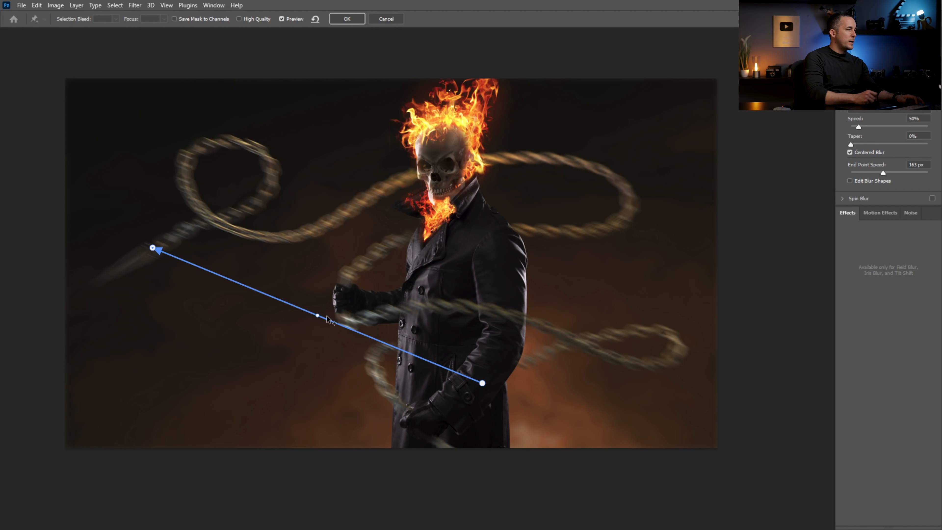
left_click_drag(481, 382, 454, 454)
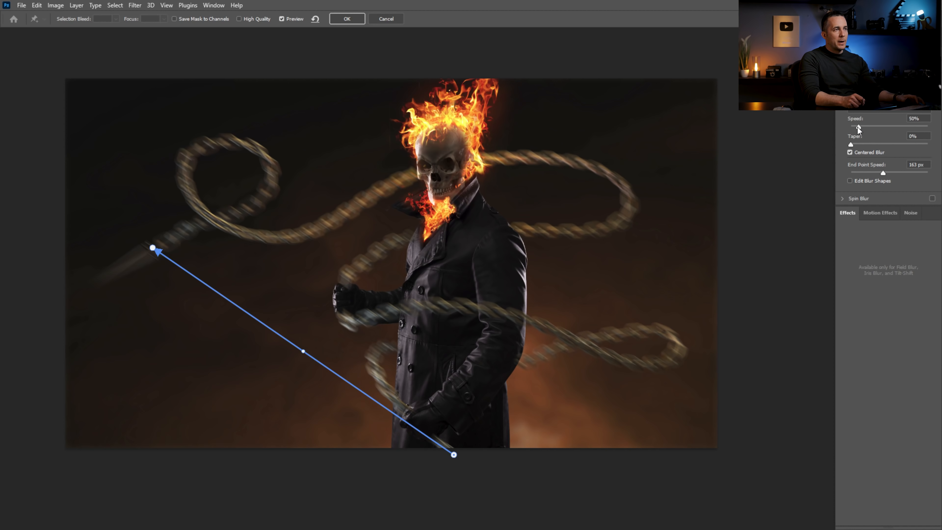
left_click_drag(857, 128, 859, 127)
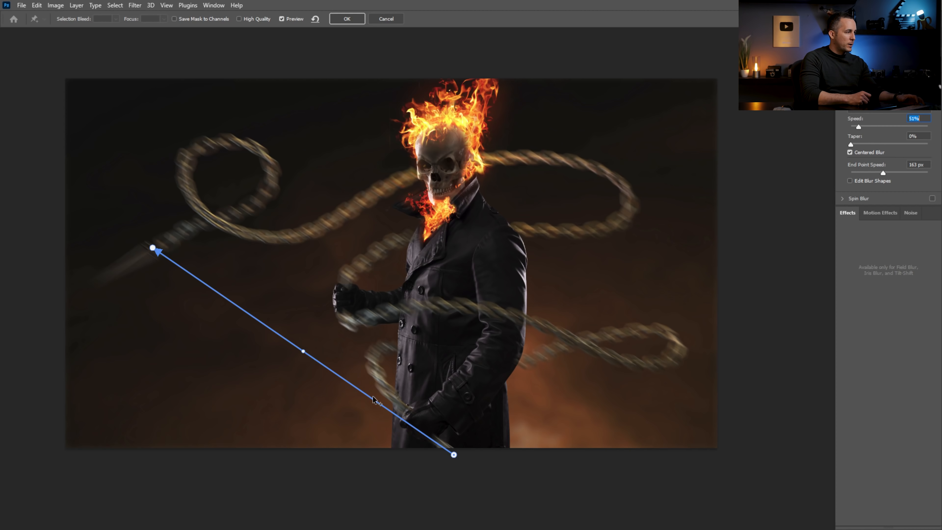
Add and position path points so the blur path follows the chain's bend beside the lower hand.
left_click_drag(372, 398, 406, 410)
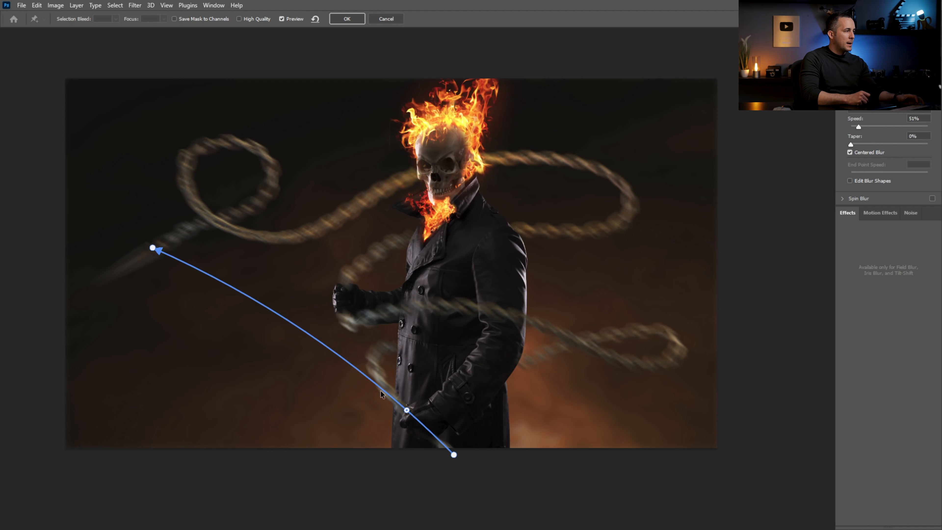
left_click_drag(371, 385, 447, 360)
left_click_drag(406, 409, 375, 357)
left_click_drag(447, 359, 452, 344)
Extend the path's curve behind the coat to the chain's lower-right loop, adding points near the crossing.
left_click_drag(382, 319, 661, 331)
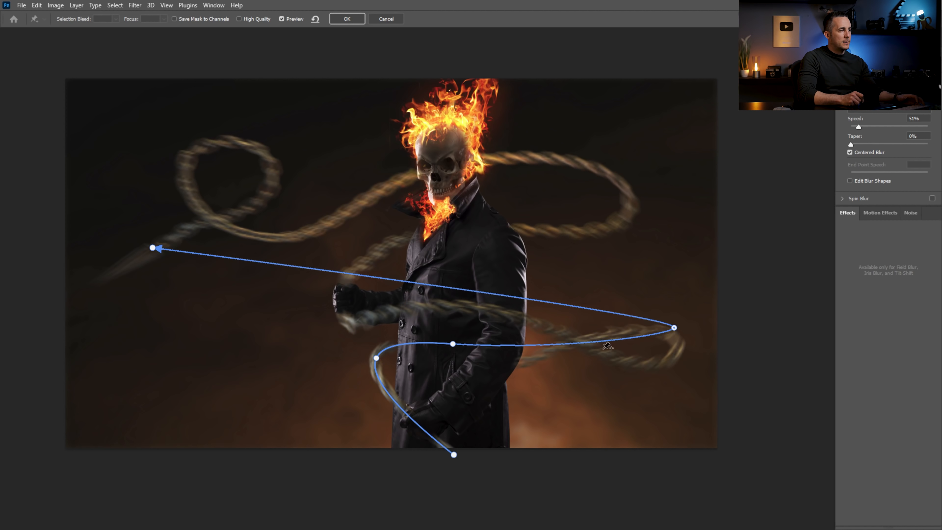
left_click_drag(587, 343, 673, 358)
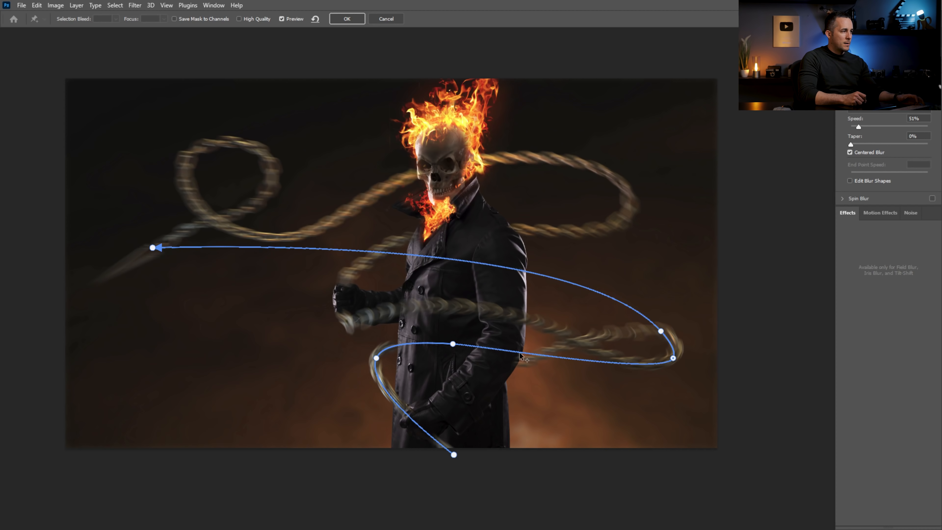
left_click_drag(453, 344, 445, 347)
left_click(544, 352)
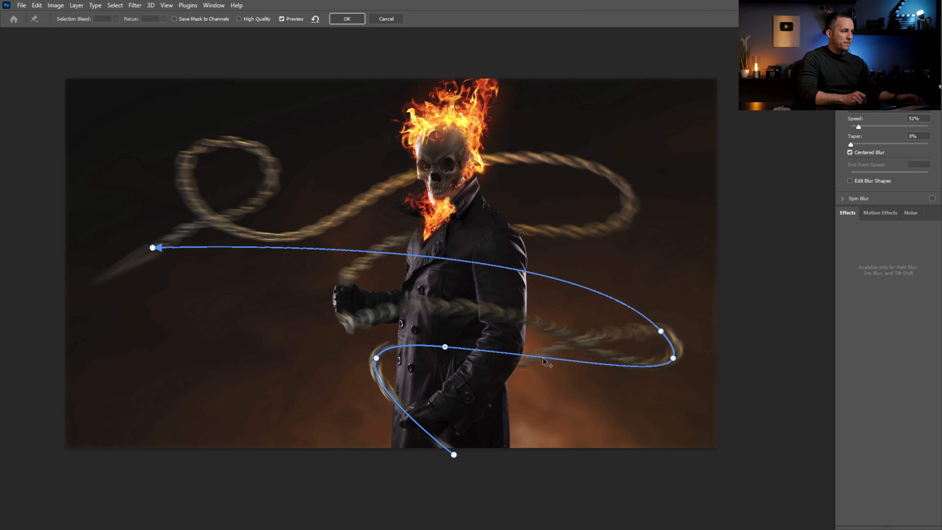
left_click_drag(544, 352, 521, 362)
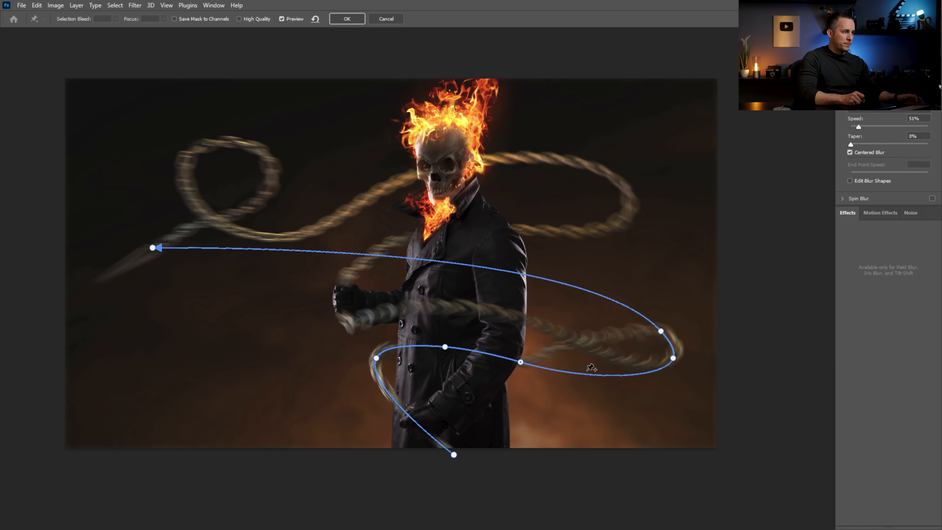
left_click_drag(587, 367, 584, 332)
left_click_drag(614, 297, 584, 340)
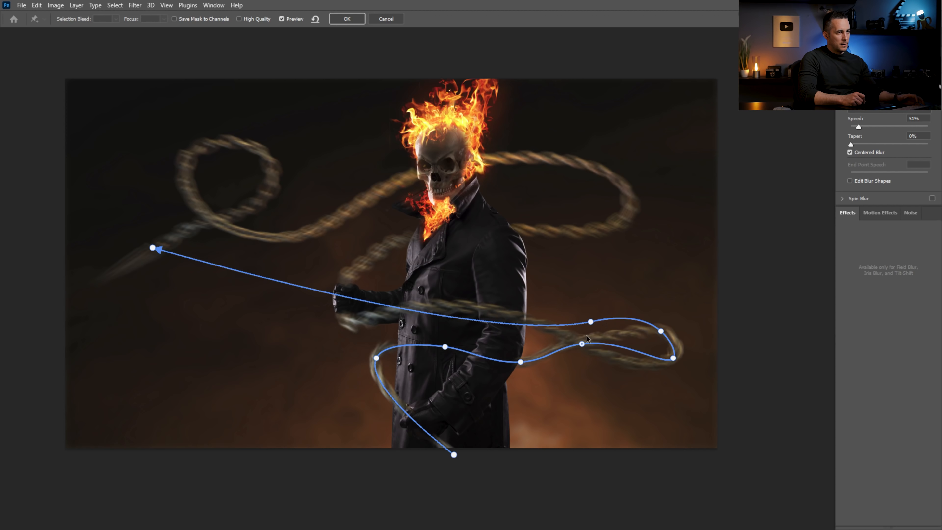
Reduce the blur speed to 0% to reveal the chain, restore it to 54%, and fit the points around the lower-right loop.
left_click_drag(859, 127, 851, 127)
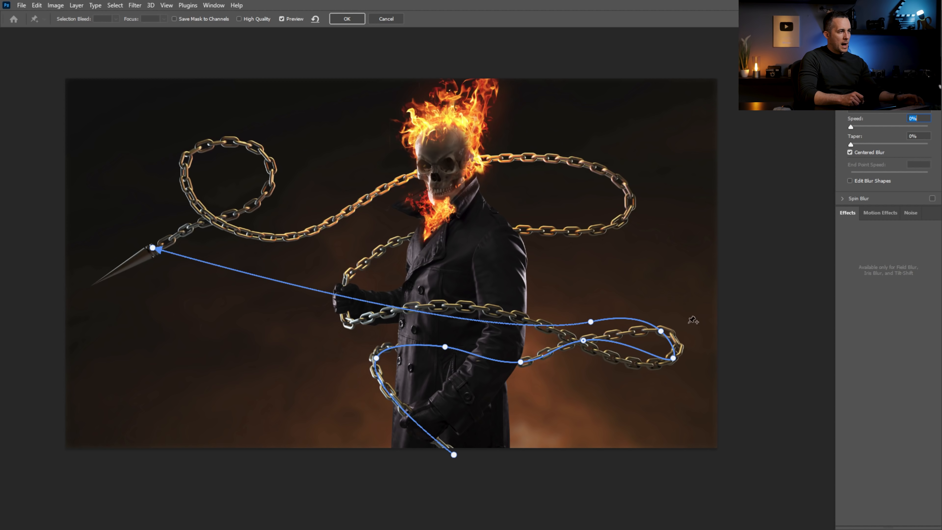
left_click_drag(851, 127, 858, 127)
left_click_drag(673, 358, 675, 337)
mouse_move(660, 330)
left_mouse_down()
mouse_move(648, 367)
mouse_move(675, 336)
left_mouse_up()
left_click_drag(649, 366, 660, 367)
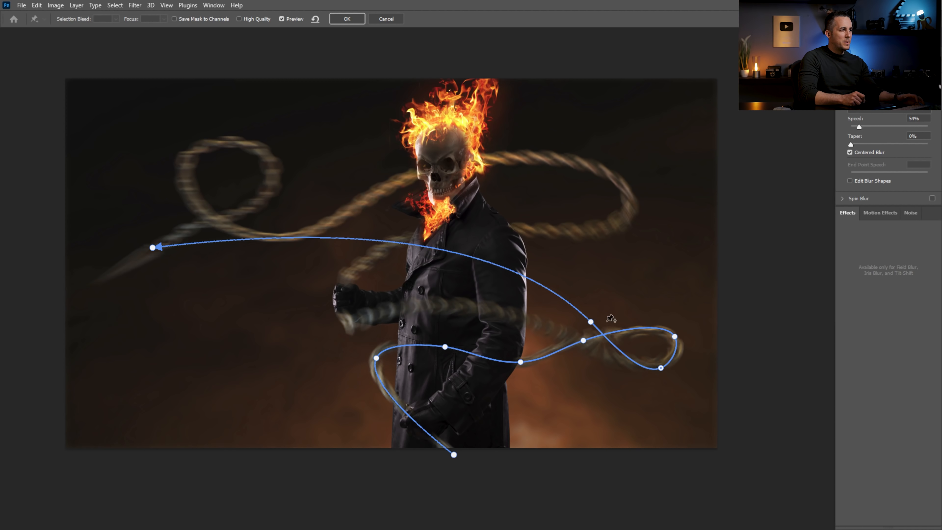
Route the blur path along the chain across the waist and up around the raised gloved hand.
left_click_drag(590, 322, 560, 326)
left_click_drag(412, 267, 350, 322)
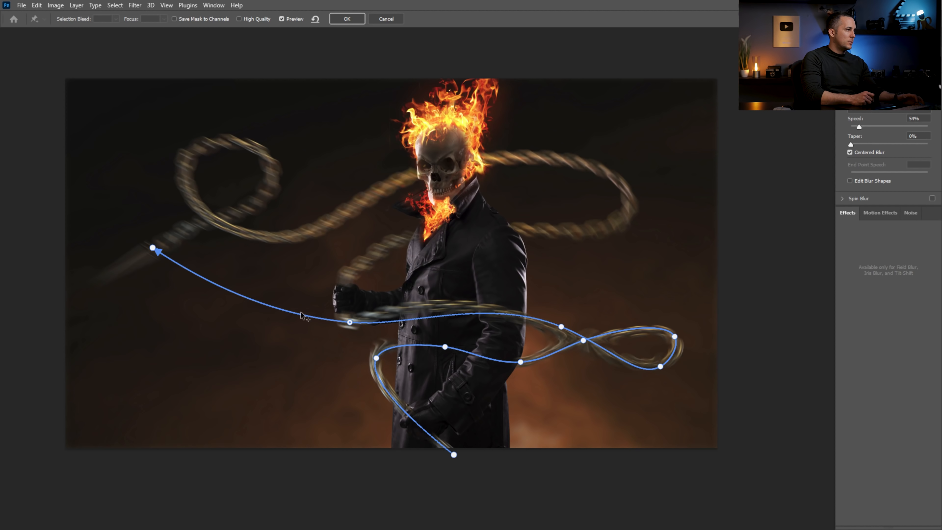
left_click_drag(295, 316, 343, 278)
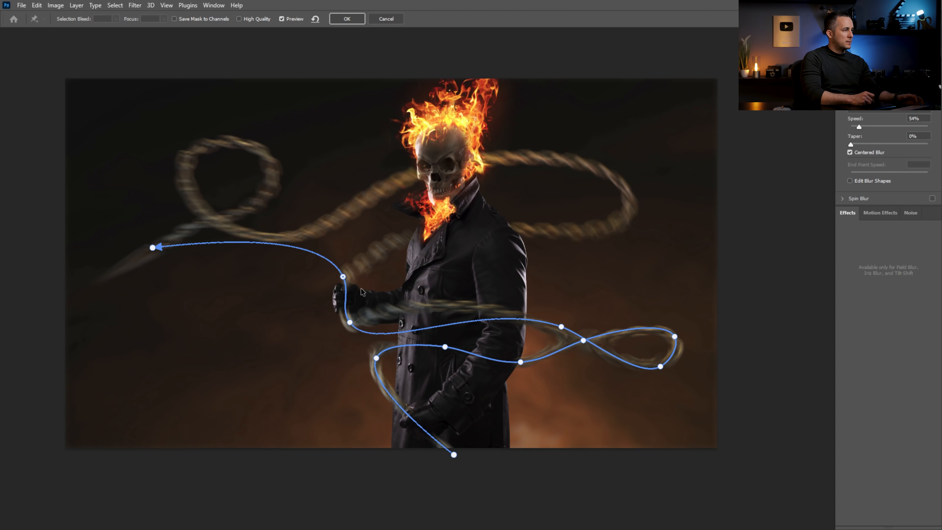
left_click_drag(445, 327, 417, 311)
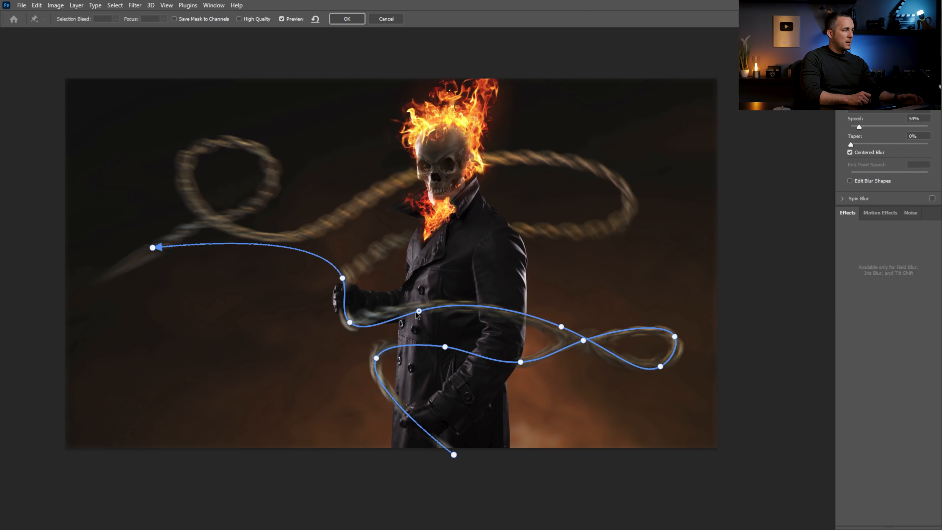
Shape the path around the chain's upper-right loop, past the skull and down toward the circular loop near the spearhead.
left_click_drag(338, 268, 617, 224)
left_click_drag(551, 229, 609, 177)
left_click_drag(617, 225, 627, 211)
left_click_drag(410, 158, 410, 180)
left_click_drag(317, 184, 318, 227)
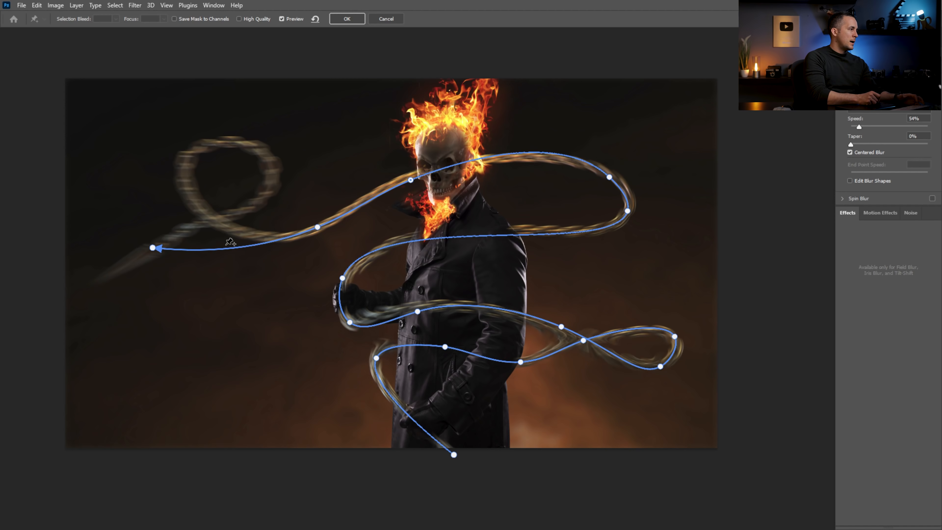
left_click_drag(228, 249, 258, 233)
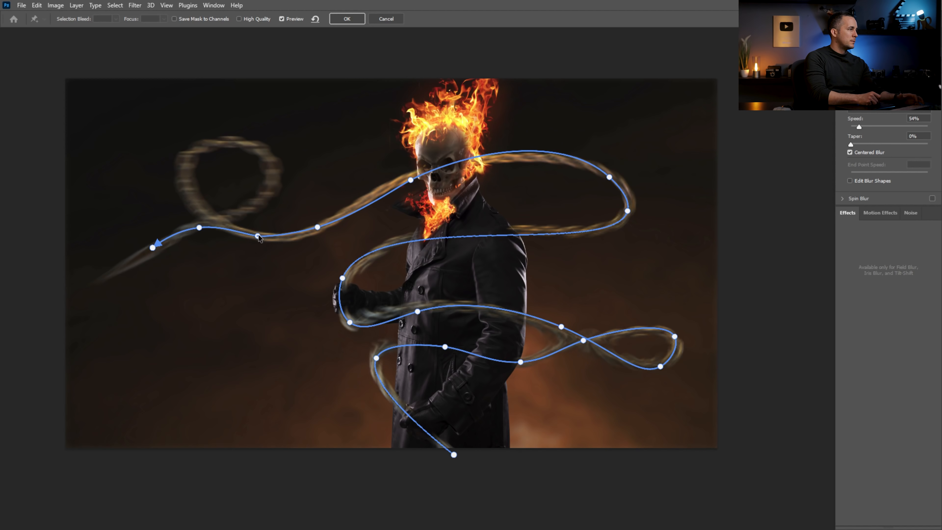
Wrap the path around the circular loop near the spearhead, and refine the points beside the skull and lower-right crossing.
left_click_drag(202, 228, 207, 176)
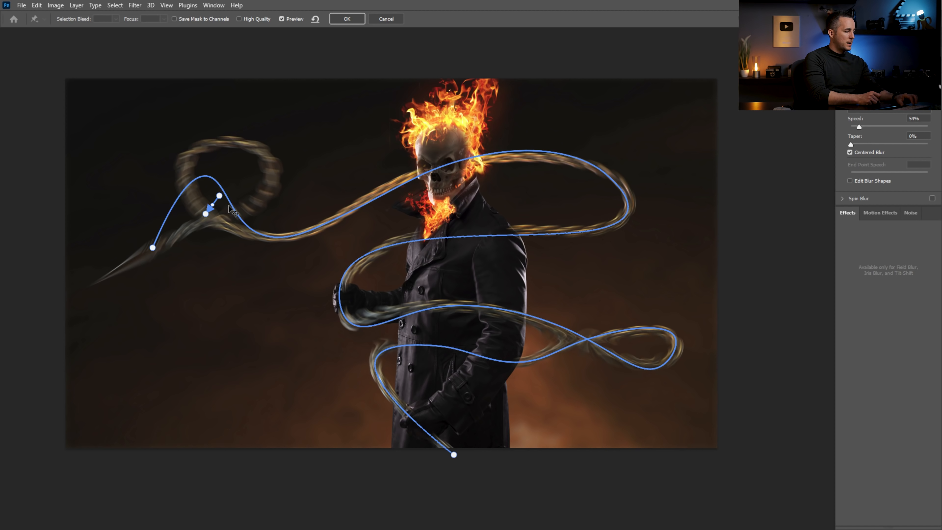
left_click_drag(233, 208, 211, 219)
left_click_drag(206, 176, 188, 152)
left_click_drag(168, 205, 252, 145)
left_click(240, 148)
left_click_drag(410, 180, 406, 178)
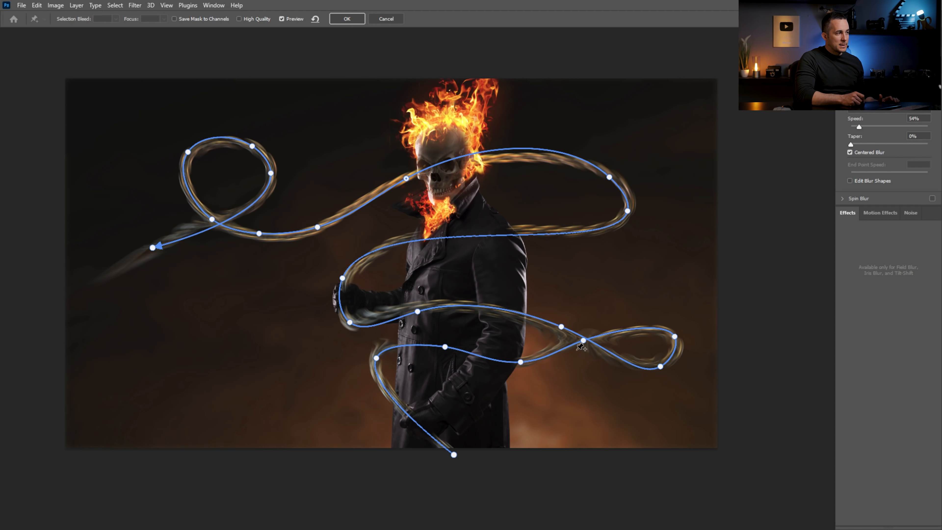
left_click_drag(584, 340, 546, 352)
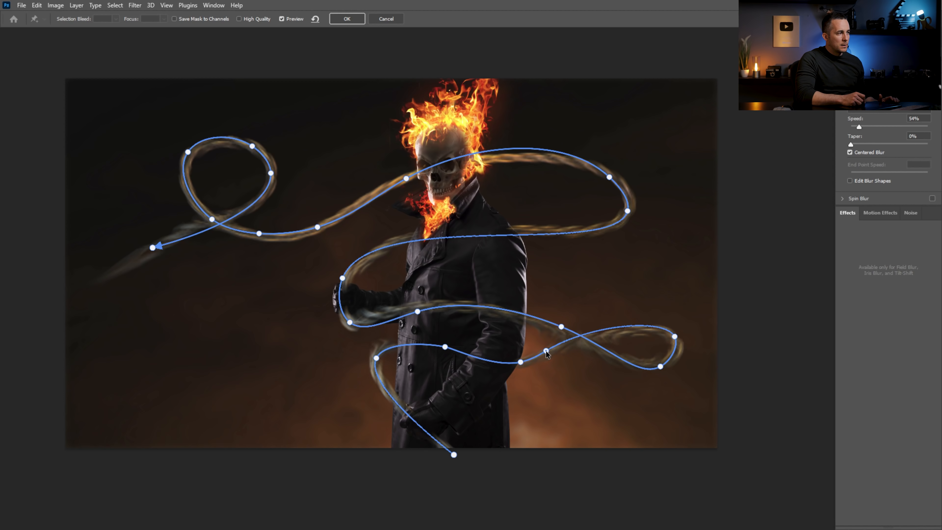
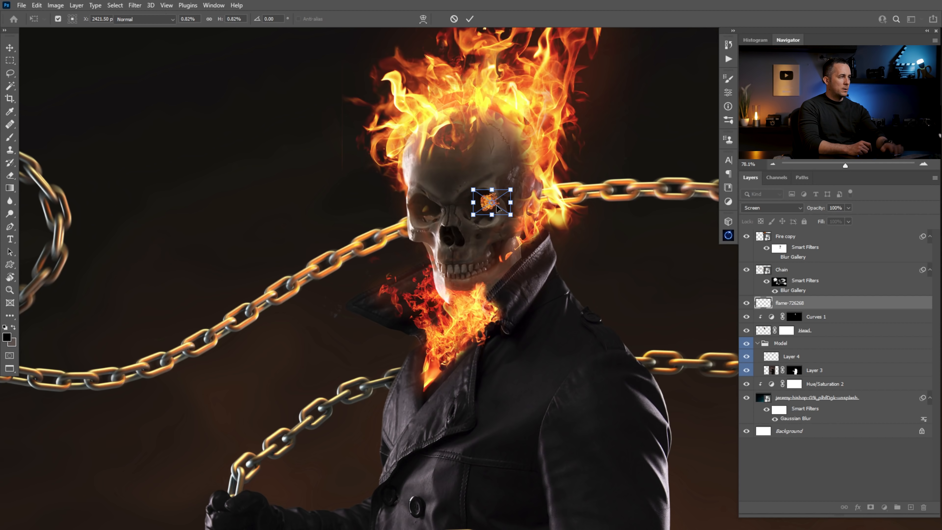
Commit the scaled flame inside the skull's right-hand eye socket and rasterize its layer.
key("Return")
scroll(486, 205, "up", 2)
key("ctrl")
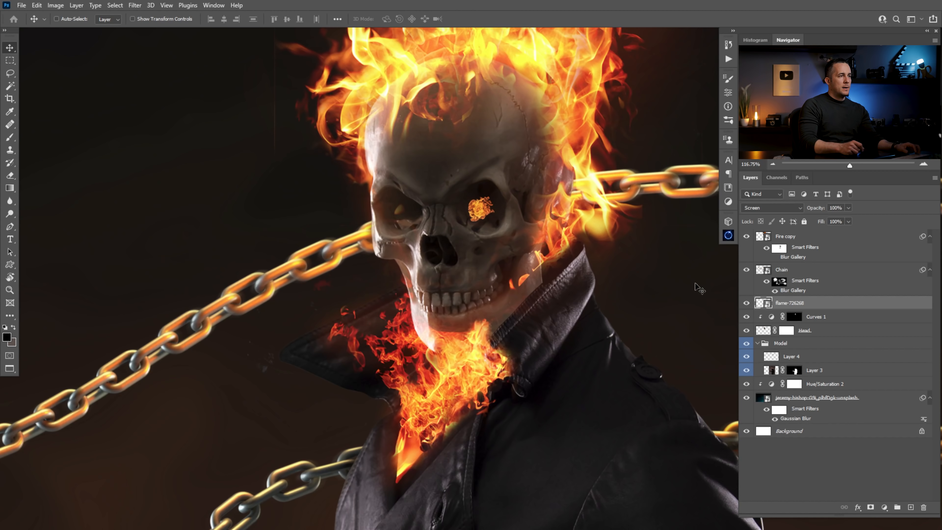
left_click(10, 200)
left_click(45, 219)
scroll(486, 213, "up", 3)
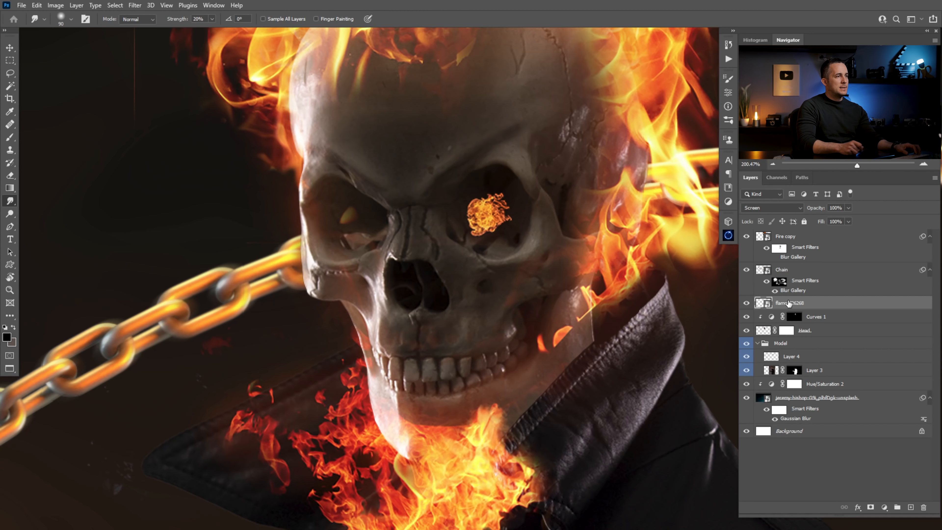
right_click(837, 303)
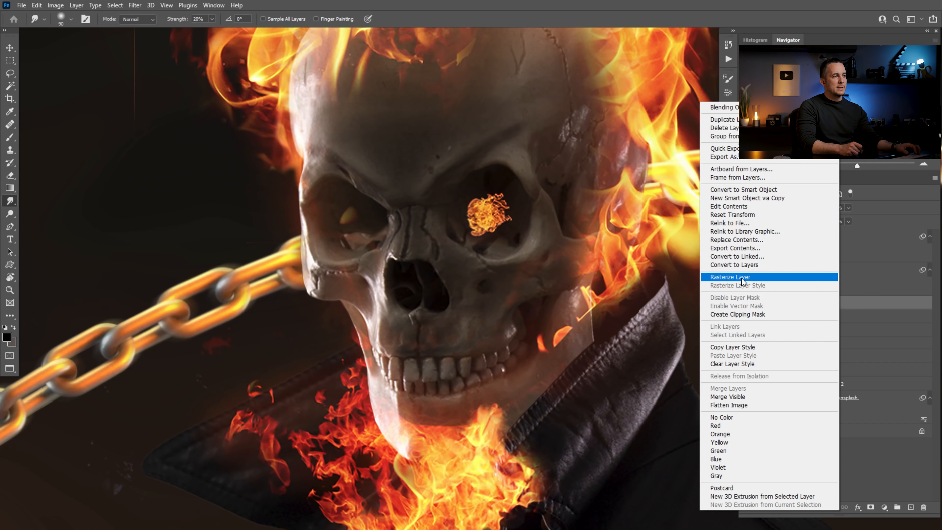
left_click(746, 275)
Smudge the flame in the right-hand eye socket into a soft glow with a smaller brush.
key("bracketleft")
key("bracketleft")
key("bracketleft")
key("bracketleft")
key("bracketleft")
key("bracketleft")
key("bracketleft")
mouse_move(493, 199)
left_mouse_down()
mouse_move(511, 215)
mouse_move(496, 222)
mouse_move(506, 196)
mouse_move(465, 203)
mouse_move(475, 204)
mouse_move(477, 234)
mouse_move(505, 221)
mouse_move(498, 185)
mouse_move(514, 198)
mouse_move(503, 225)
mouse_move(511, 211)
mouse_move(490, 193)
mouse_move(473, 236)
left_mouse_up()
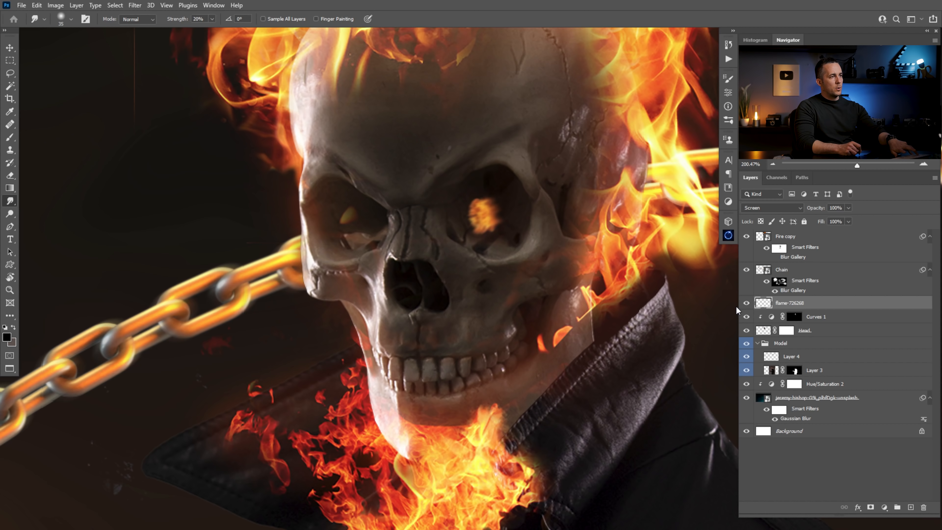
Duplicate the smudged flame layer and move the copy into the skull's other eye socket.
key("ctrl+j")
key("v")
left_click_drag(490, 229, 355, 229)
Reduce the Brush tool's size to 15 px and switch back to the Smudge tool.
key("b")
key("bracketleft")
key("bracketleft")
key("bracketleft")
key("bracketleft")
key("bracketleft")
key("bracketleft")
key("bracketleft")
key("bracketleft")
key("bracketleft")
key("bracketleft")
key("bracketleft")
key("bracketleft")
key("bracketleft")
key("bracketleft")
key("bracketleft")
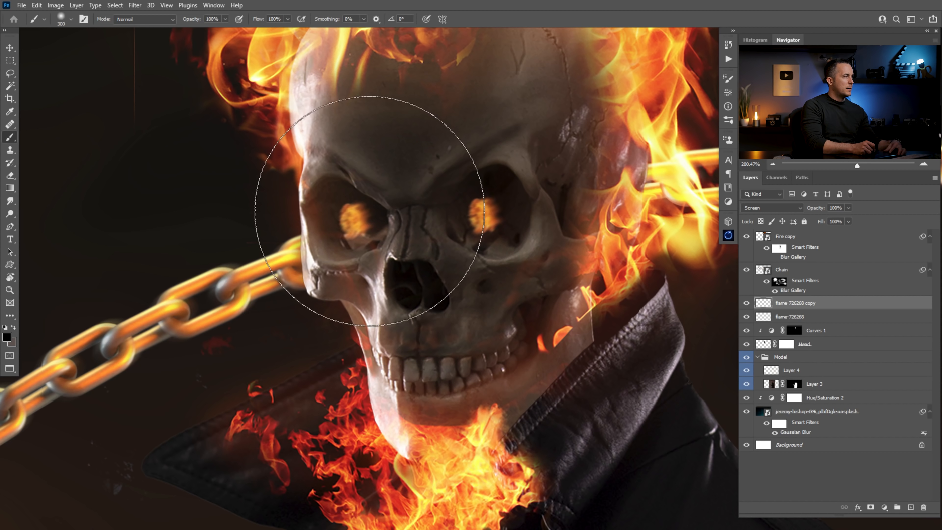
key("bracketleft")
left_click_drag(362, 208, 371, 207)
key("bracketleft")
key("bracketleft")
key("bracketleft")
key("bracketleft")
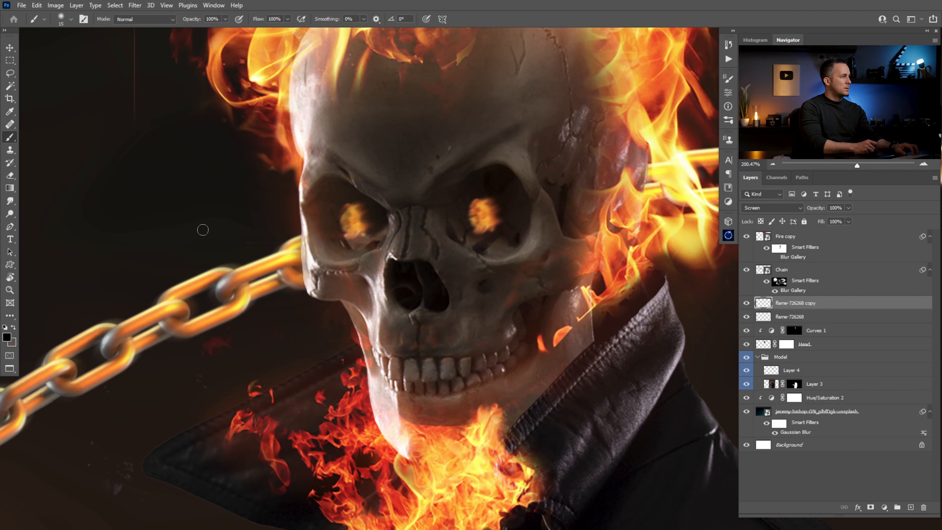
left_click(10, 201)
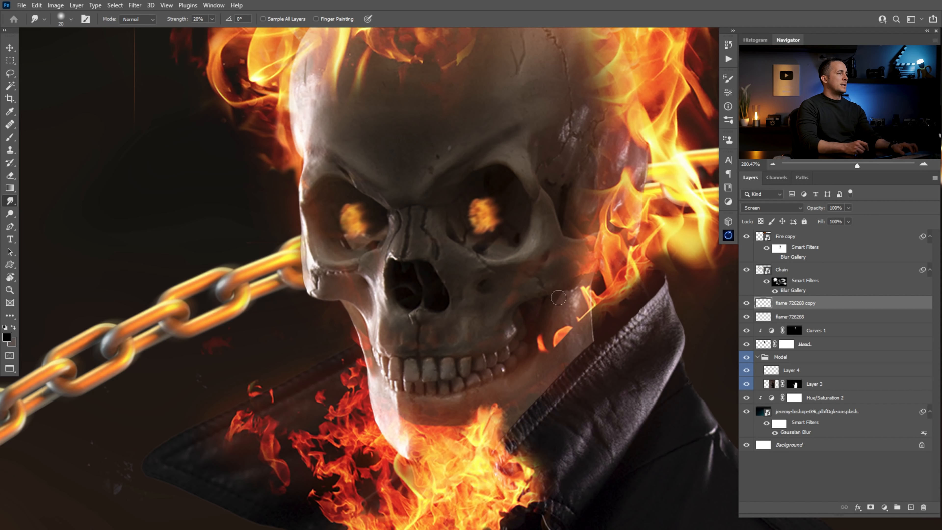
Create a layer named Glow above the eye flames and set its blend mode to Linear Dodge (Add).
left_click(911, 508)
double_click(783, 302)
type("Glowe")
key("Return")
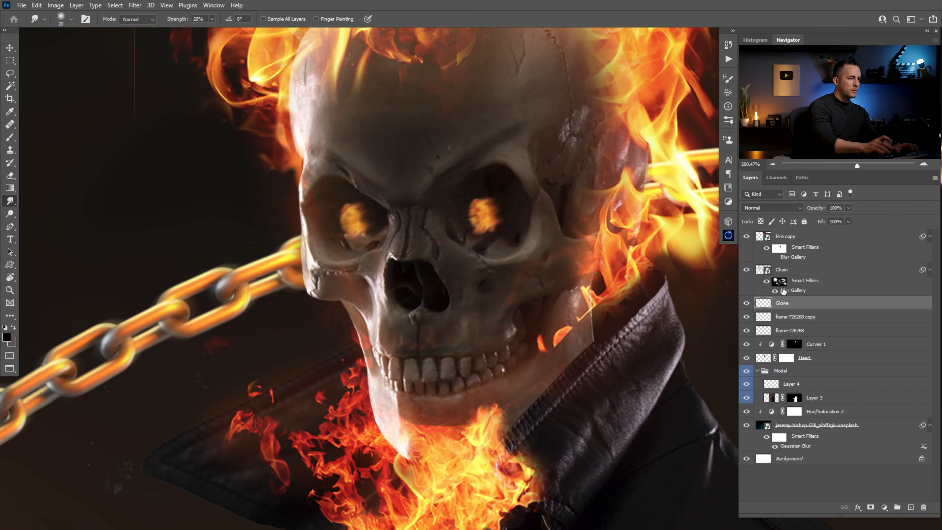
double_click(787, 303)
type("Glow")
key("Return")
left_click(771, 208)
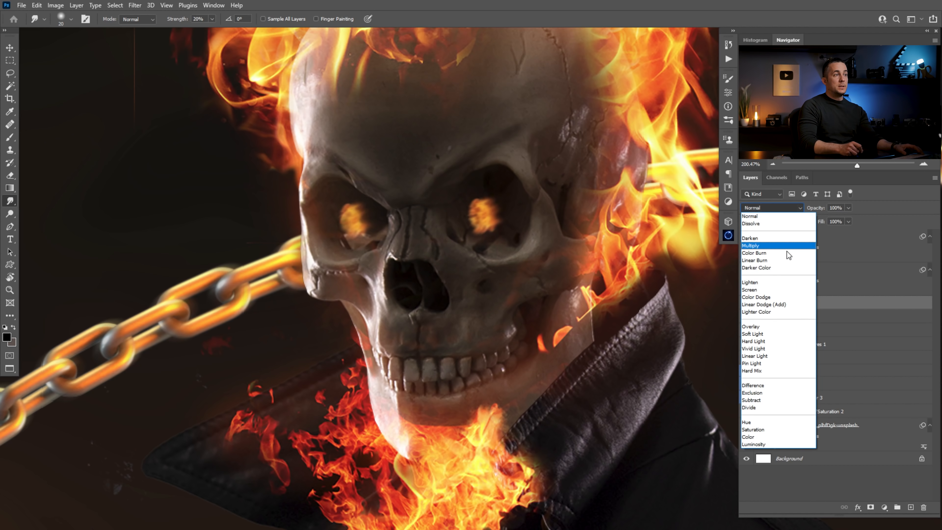
left_click(776, 304)
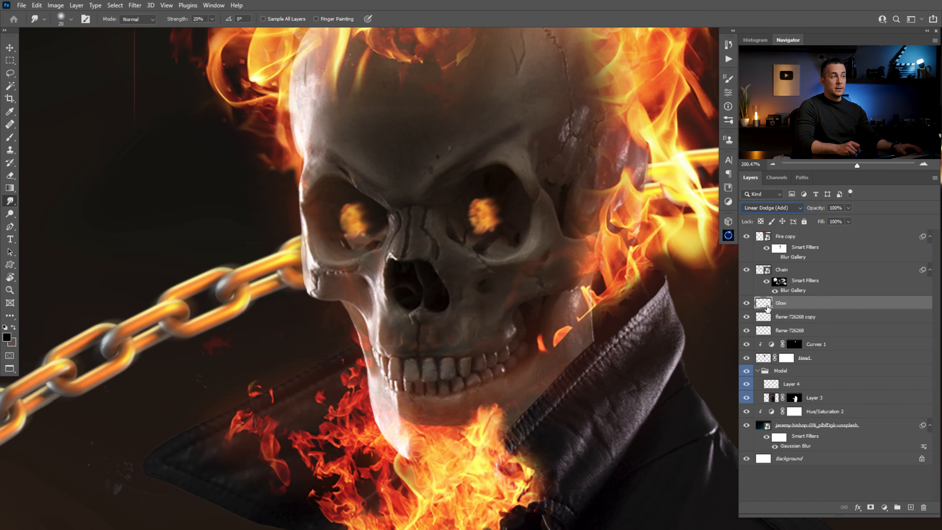
Set the foreground colour to dark red #420303 and the soft brush's opacity to 20%.
left_click(7, 337)
left_click(154, 231)
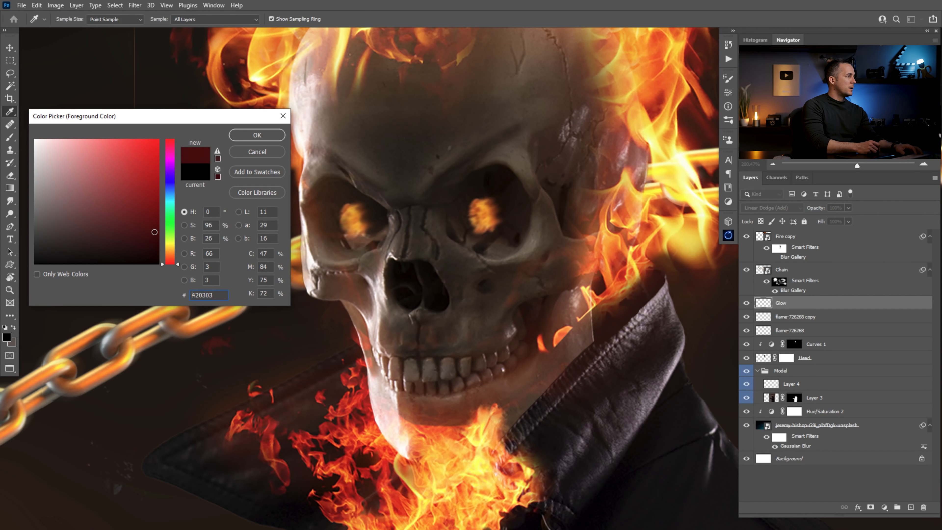
left_click(257, 136)
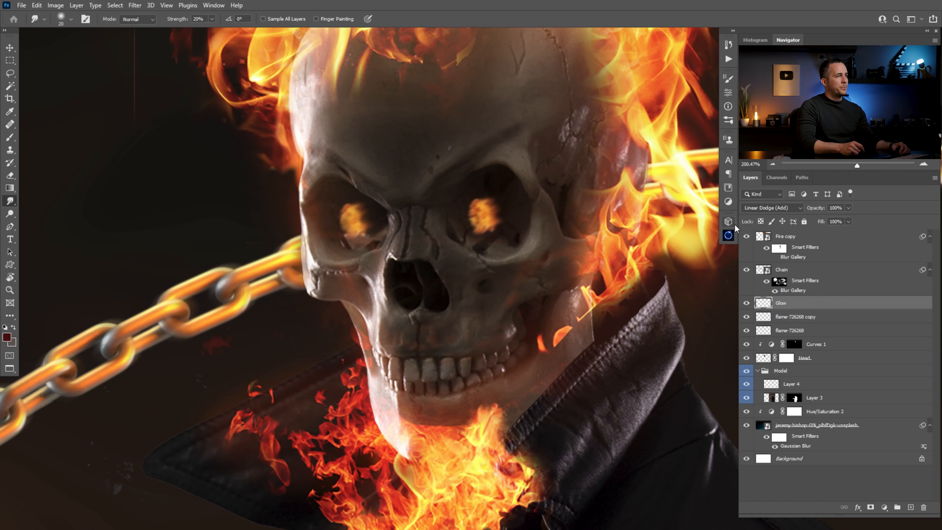
key("b")
right_click(673, 275)
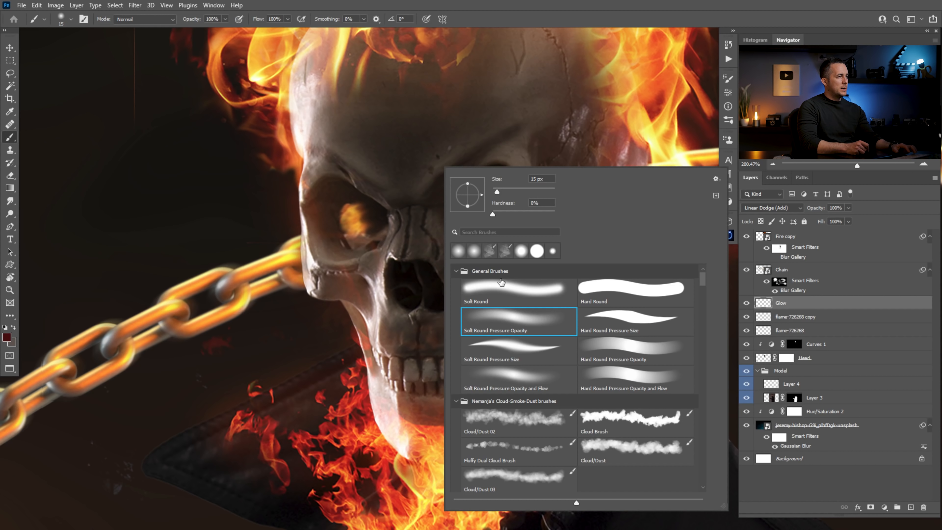
left_click_drag(218, 18, 203, 20)
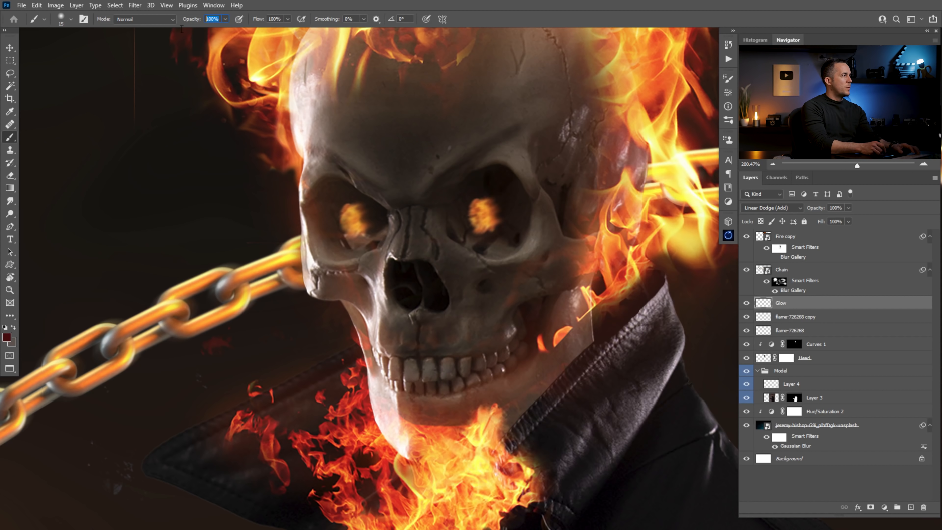
type("20.")
key("Return")
Paint a red glow around the flames inside both eye sockets on the Glow layer.
key("bracketright")
key("bracketright")
key("bracketright")
key("bracketright")
mouse_move(343, 205)
left_mouse_down()
mouse_move(332, 230)
mouse_move(342, 235)
mouse_move(335, 213)
mouse_move(345, 200)
mouse_move(341, 228)
mouse_move(367, 243)
mouse_move(362, 204)
mouse_move(370, 241)
mouse_move(357, 241)
mouse_move(333, 207)
mouse_move(371, 221)
left_mouse_up()
mouse_move(474, 193)
left_mouse_down()
mouse_move(484, 242)
mouse_move(513, 202)
mouse_move(466, 198)
mouse_move(490, 184)
mouse_move(517, 207)
mouse_move(501, 244)
mouse_move(514, 205)
mouse_move(489, 194)
mouse_move(461, 207)
mouse_move(504, 205)
left_mouse_up()
key("bracketleft")
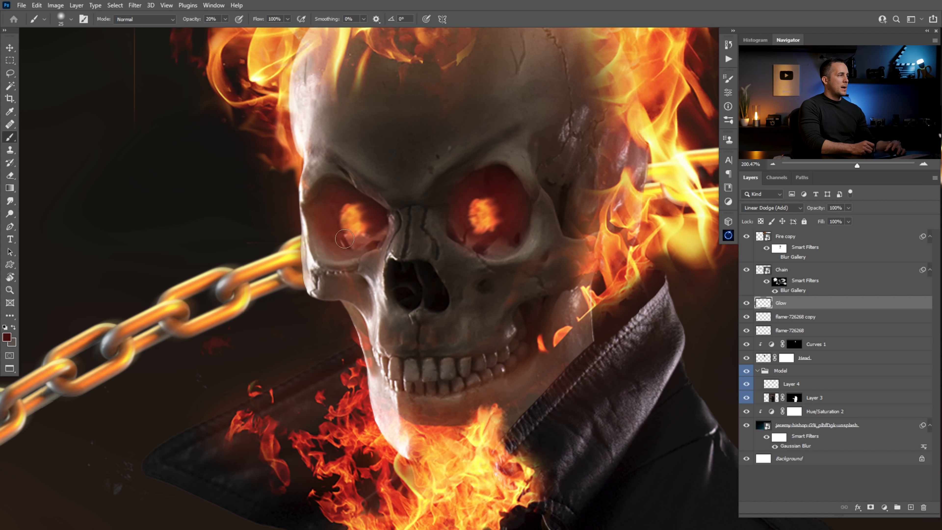
key("ctrl+0")
left_click_drag(426, 235, 545, 270)
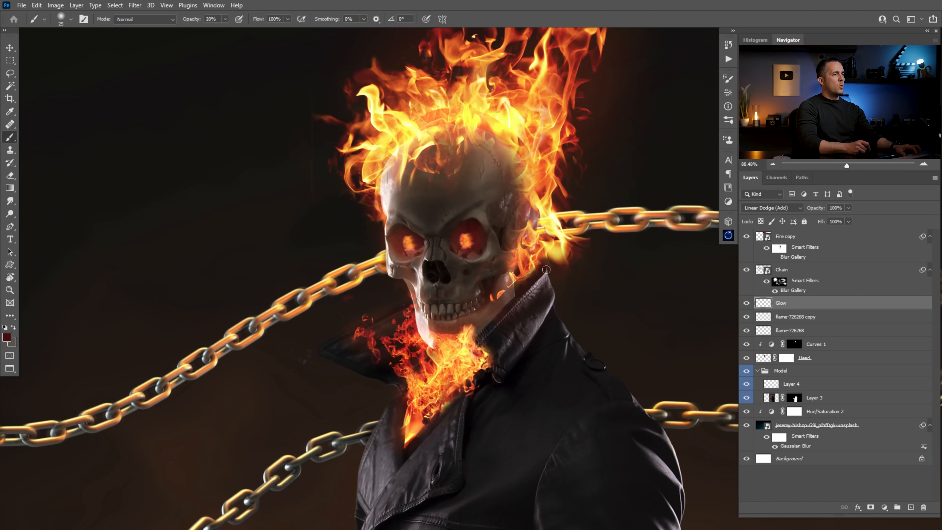
Add a layer named Black directly beneath the flame-726268 layer.
left_click(764, 332)
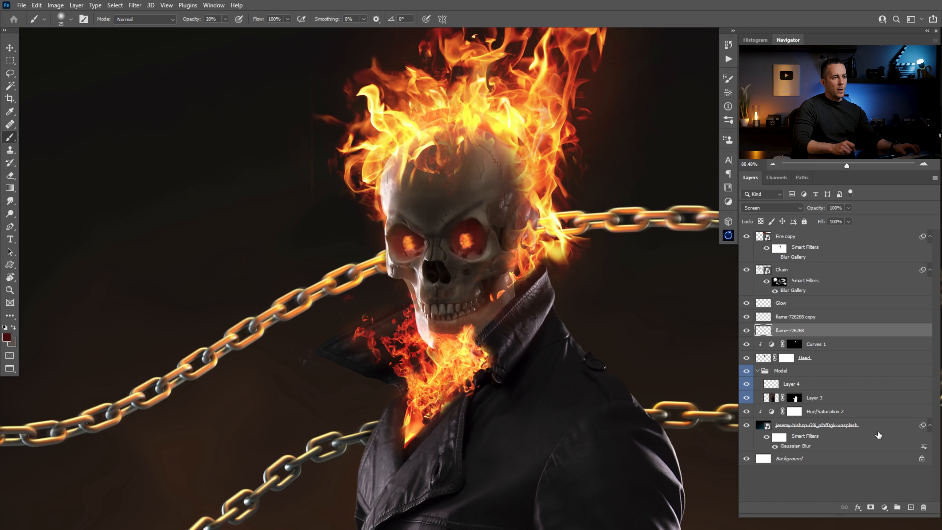
left_click(910, 506, "ctrl")
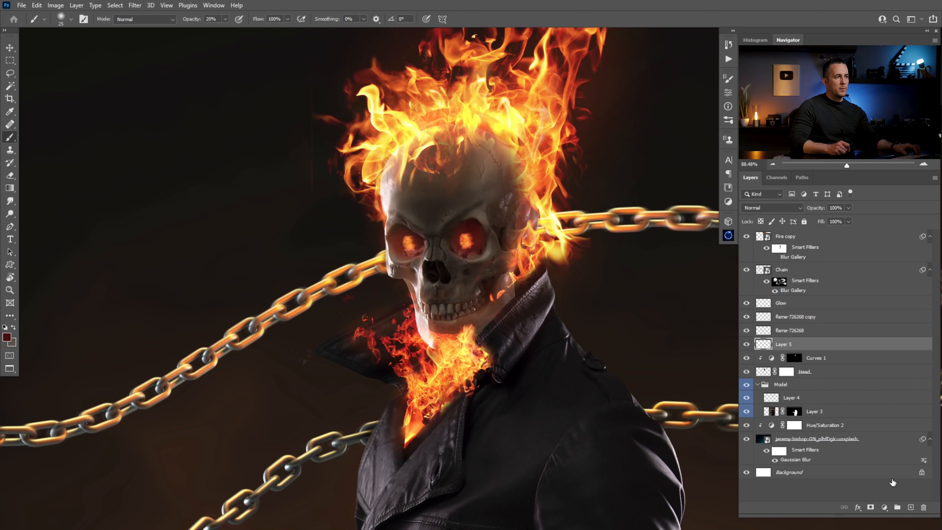
double_click(783, 345)
type("Black")
key("Return")
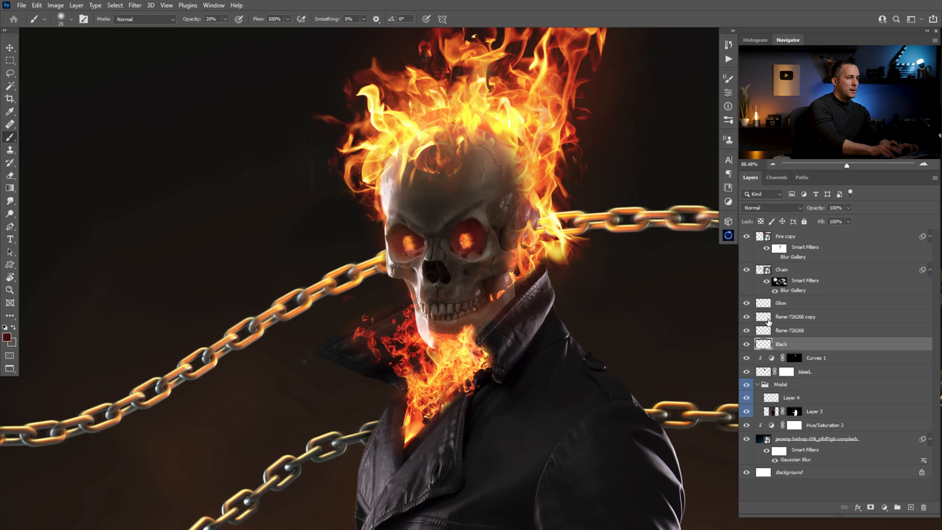
Paint black behind the flames in both eye sockets with a soft brush at 100% opacity.
key("d")
key("s")
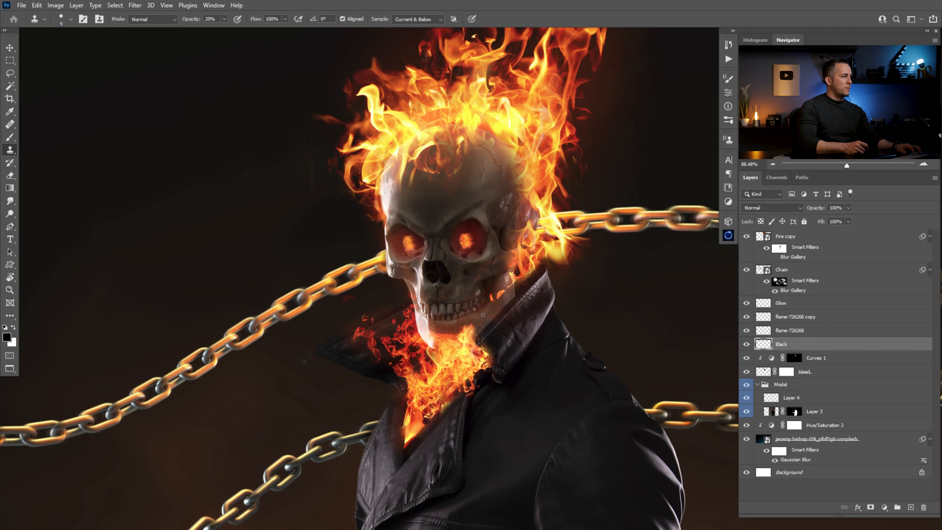
key("b")
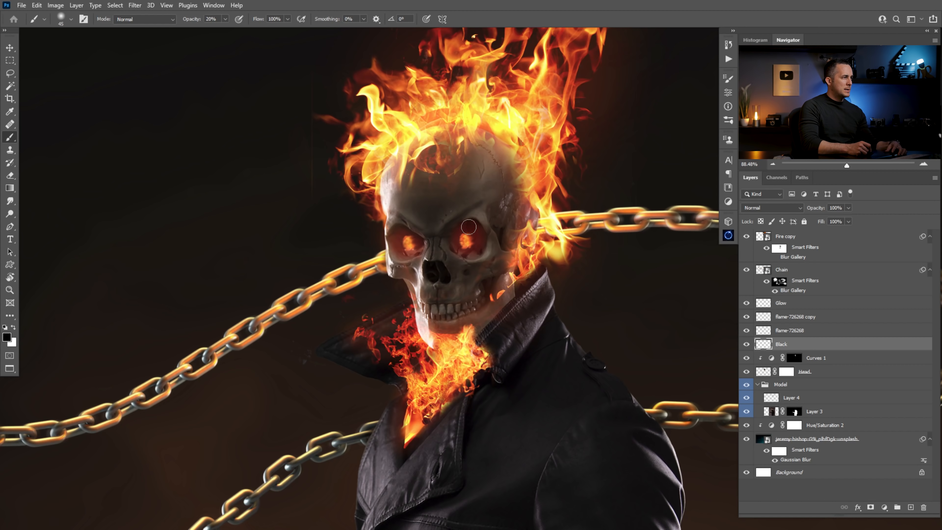
key("0")
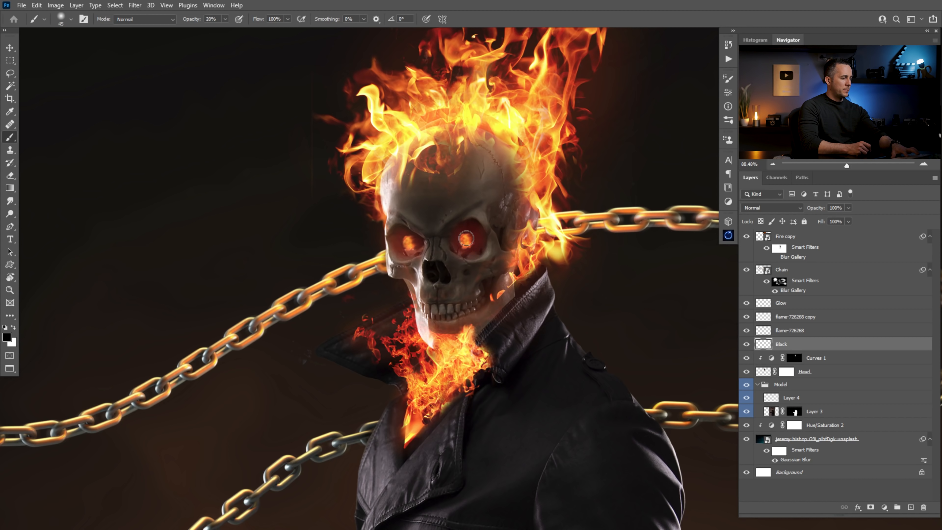
scroll(463, 247, "up", 1)
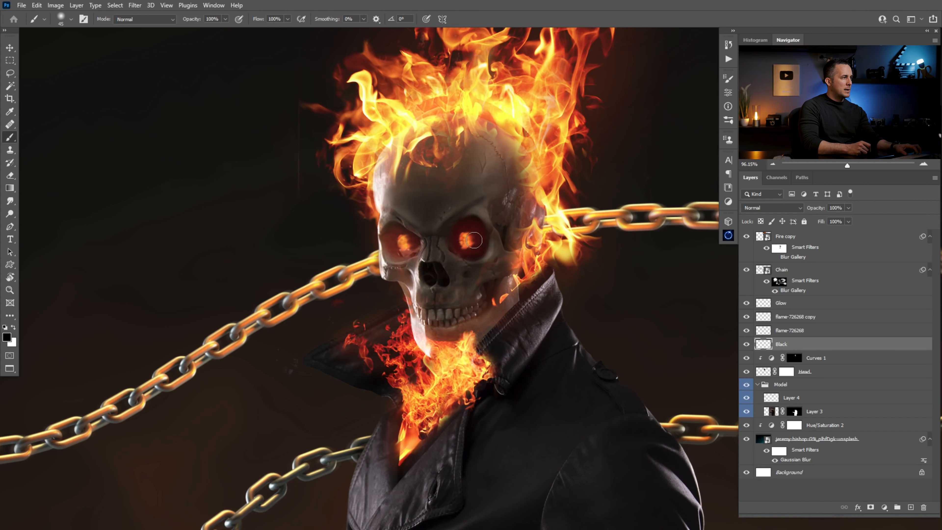
right_click(476, 233)
left_click(519, 316)
left_click(402, 246)
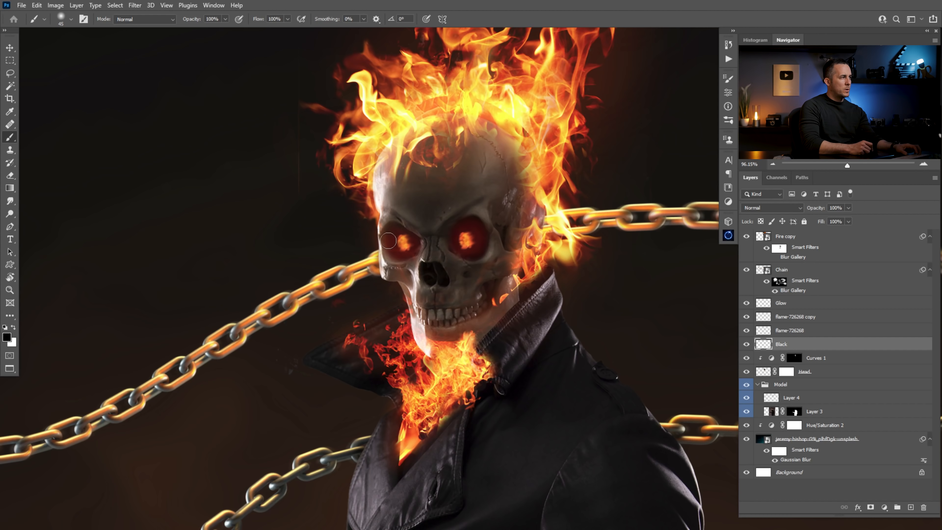
Examine the glowing eyes in the whole composite and compare them with the finished version of the artwork.
scroll(493, 310, "down", 15)
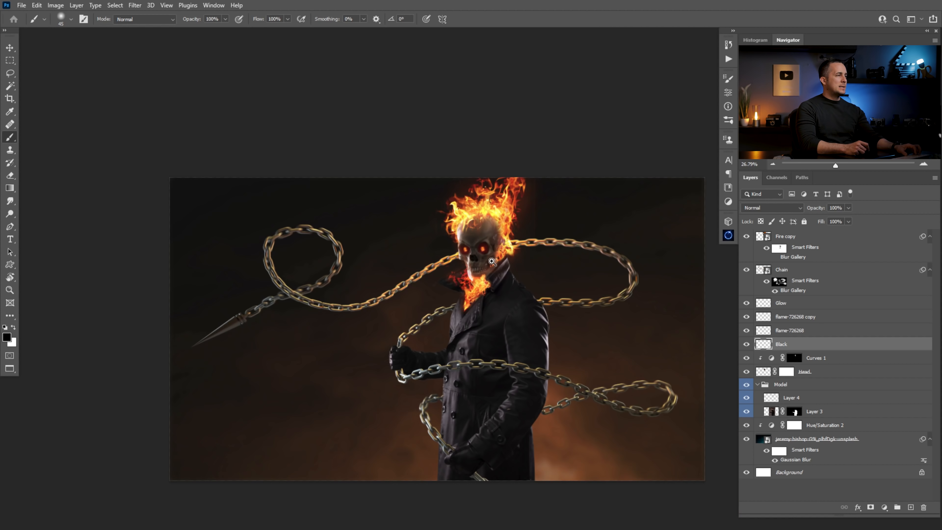
scroll(491, 261, "up", 5)
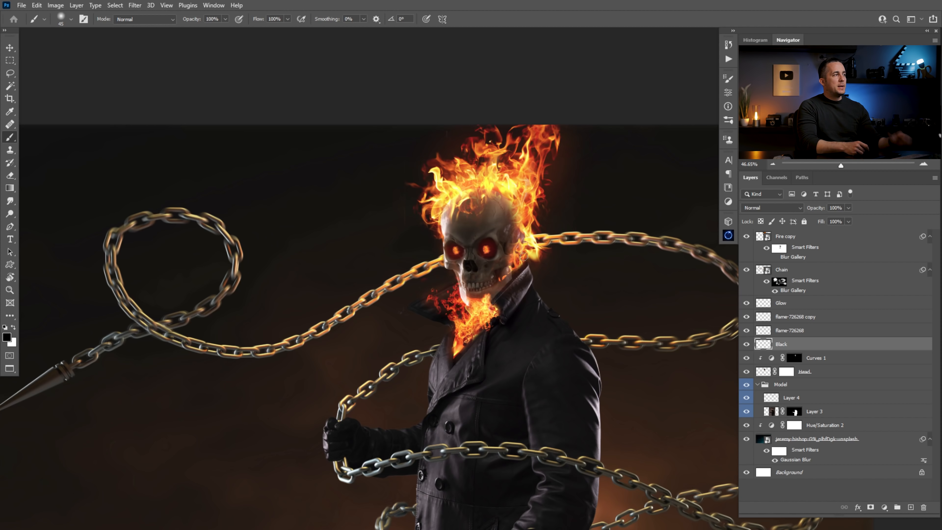
scroll(497, 254, "down", 3)
scroll(497, 254, "down", 8)
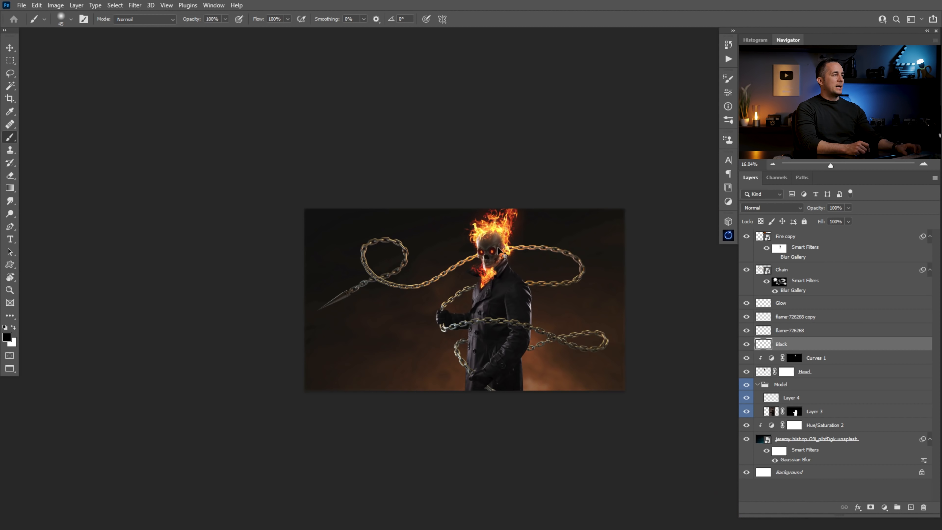
scroll(497, 255, "up", 5)
scroll(489, 252, "up", 4)
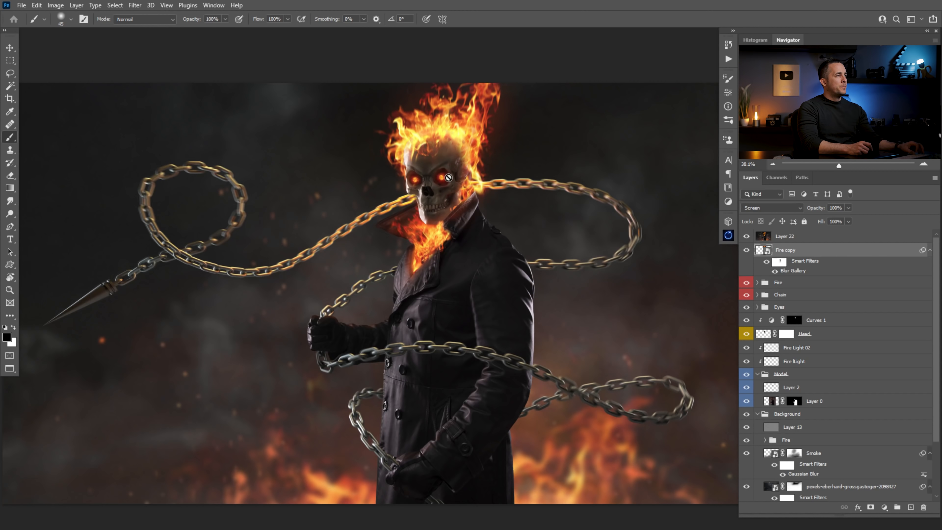
scroll(448, 177, "up", 5)
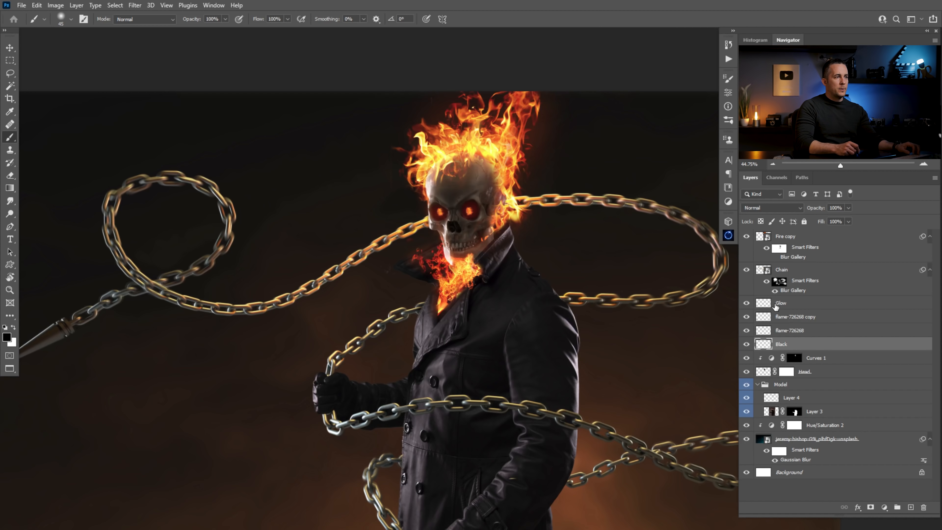
Create a layer named Glow 02 above Glow and set its blend mode to Linear Dodge (Add).
left_click(763, 305)
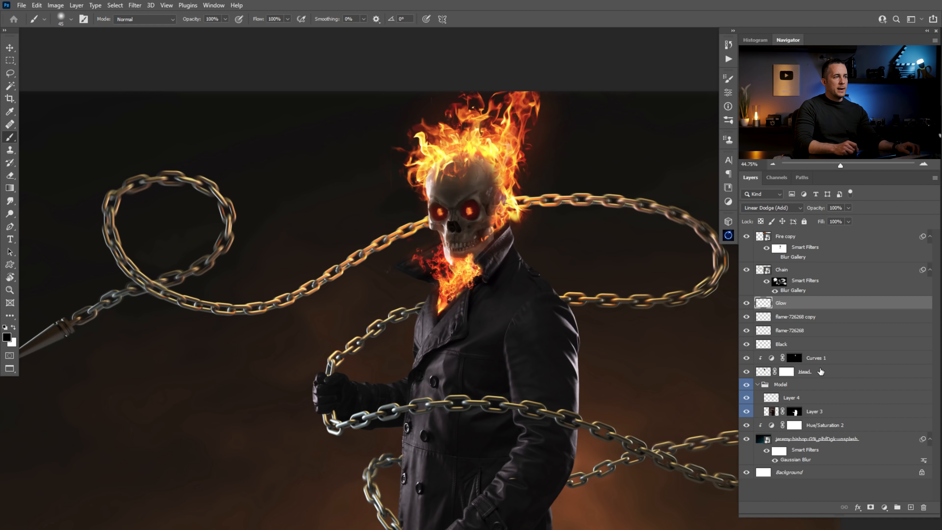
left_click(910, 507)
type("Glow 02")
key("Return")
scroll(421, 190, "up", 3)
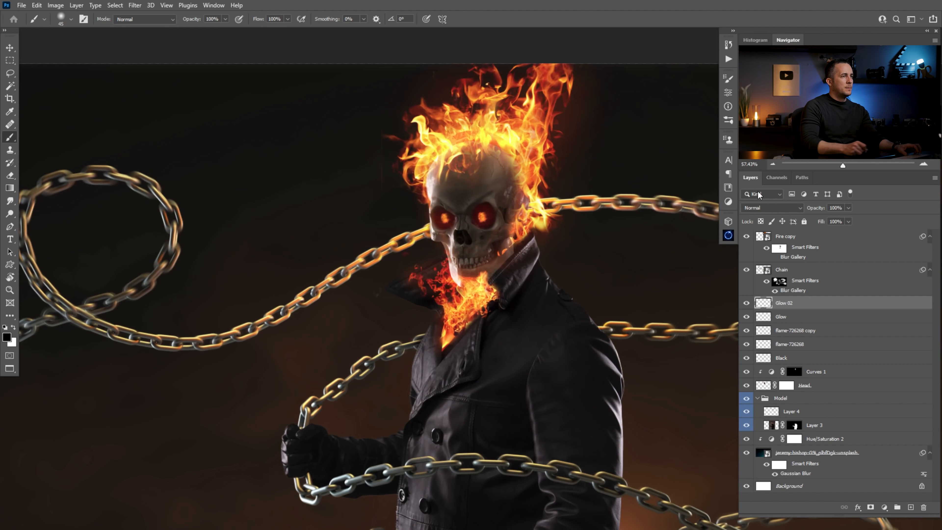
left_click(769, 207)
left_click(788, 304)
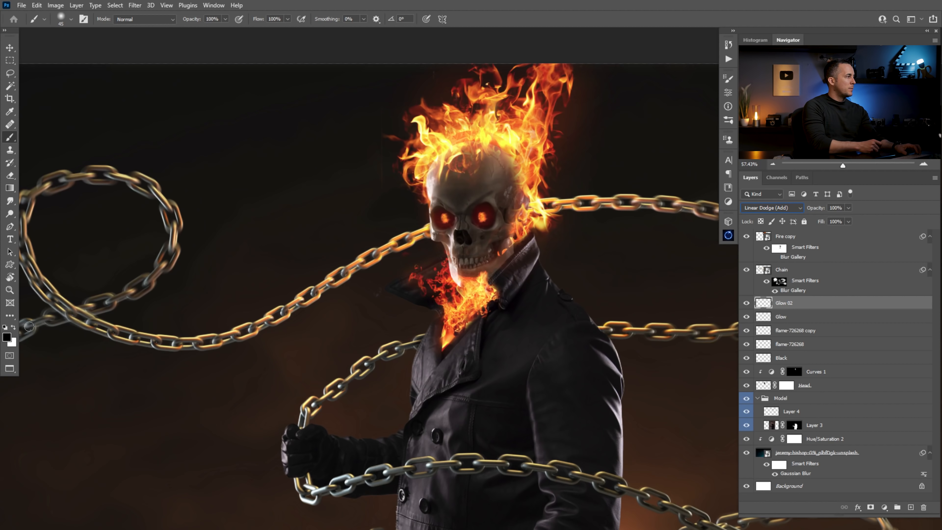
Set the foreground colour to a dark orange-brown with a hue of about 27°.
left_click(8, 338)
left_click(170, 256)
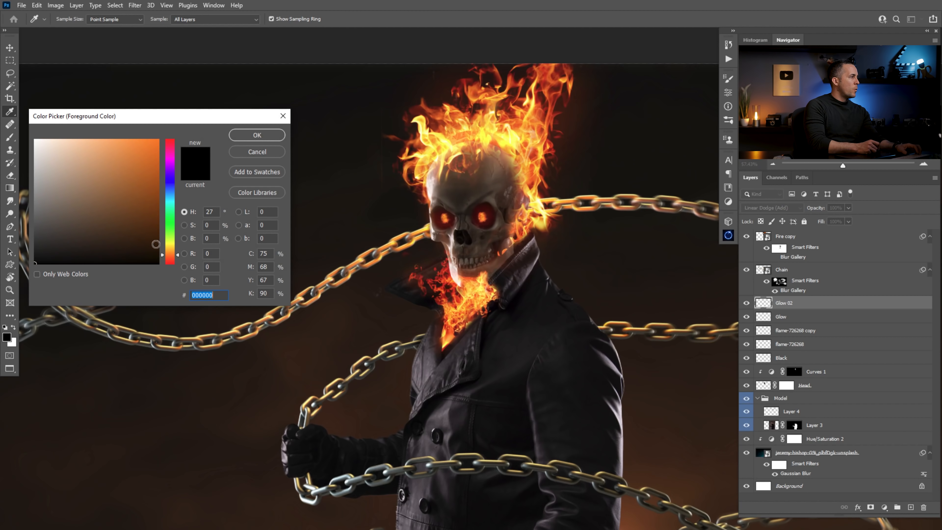
left_click(155, 234)
left_click(257, 135)
Paint a dark orange-brown glow along the rims of both eye sockets on the Glow 02 layer with a small soft brush.
left_click_drag(456, 210, 466, 236)
key("bracketleft")
key("bracketleft")
key("bracketleft")
key("bracketleft")
key("bracketleft")
key("bracketleft")
key("bracketleft")
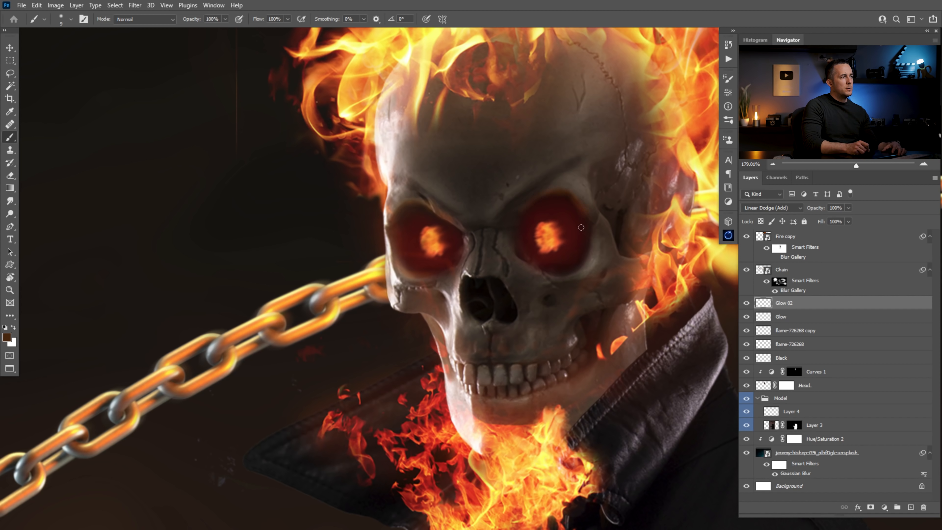
key("bracketright")
key("bracketright")
key("bracketright")
key("bracketright")
key("bracketright")
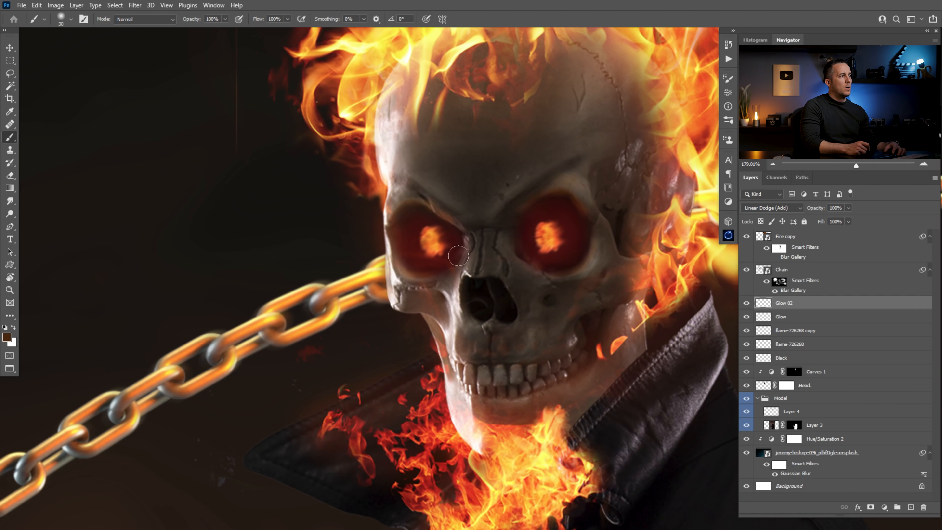
key("bracketleft")
key("bracketleft")
key("bracketleft")
key("bracketleft")
key("bracketleft")
key("bracketleft")
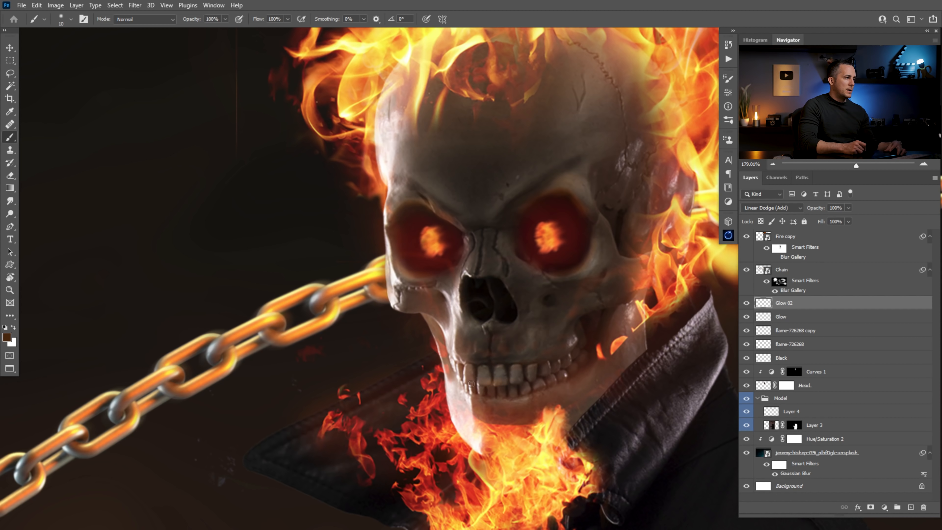
Brush the orange-brown glow along the skull's jaw, temple, cheekbone and forehead edges with a 35 px soft brush.
key("bracketright")
key("bracketright")
key("bracketright")
key("bracketright")
key("bracketright")
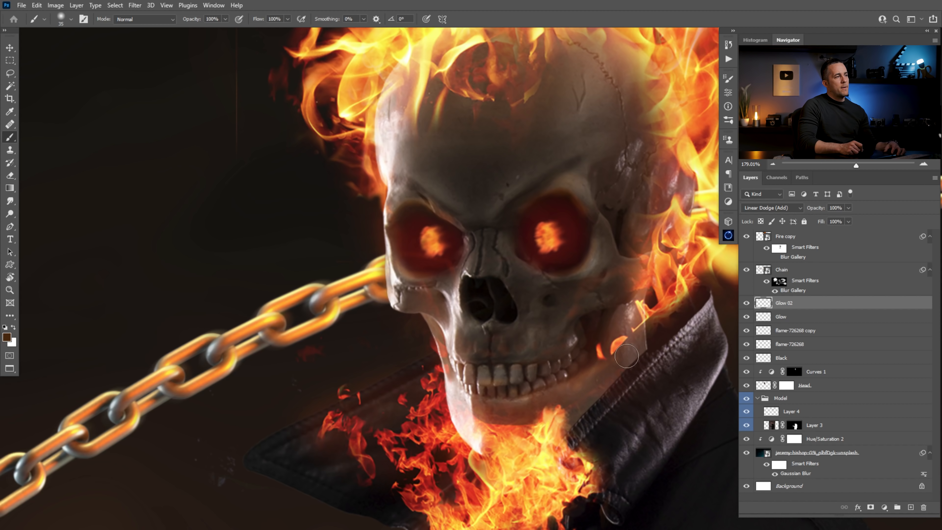
left_click_drag(629, 354, 585, 392)
left_click_drag(453, 391, 475, 436)
mouse_move(653, 261)
left_mouse_down()
mouse_move(648, 298)
mouse_move(636, 217)
left_mouse_up()
left_click_drag(670, 162, 688, 190)
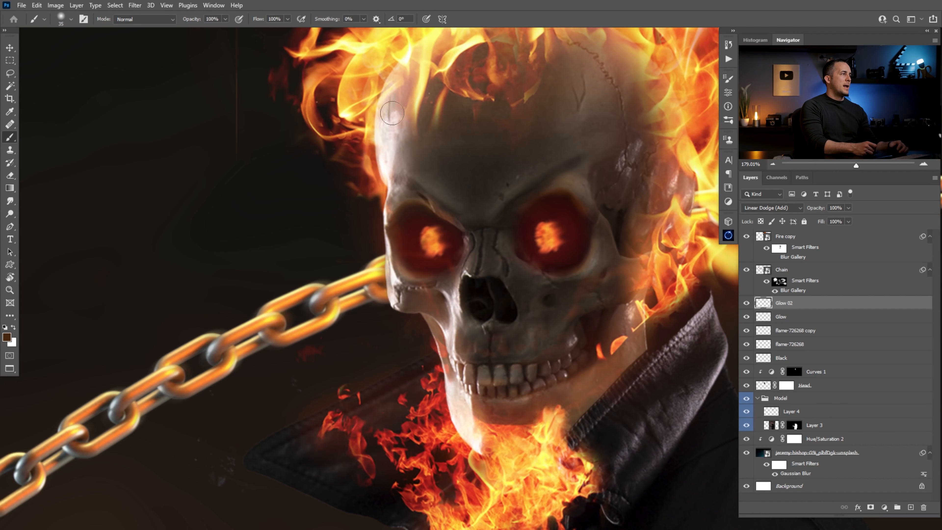
left_click_drag(425, 78, 383, 172)
mouse_move(577, 152)
left_mouse_down()
mouse_move(605, 222)
mouse_move(622, 213)
mouse_move(579, 234)
left_mouse_up()
Enlarge the brush to 60 px and paint the glow on the coat lapel beside the neck flames.
key("bracketright")
key("bracketright")
key("bracketright")
key("bracketright")
key("bracketright")
left_click_drag(519, 319, 554, 328)
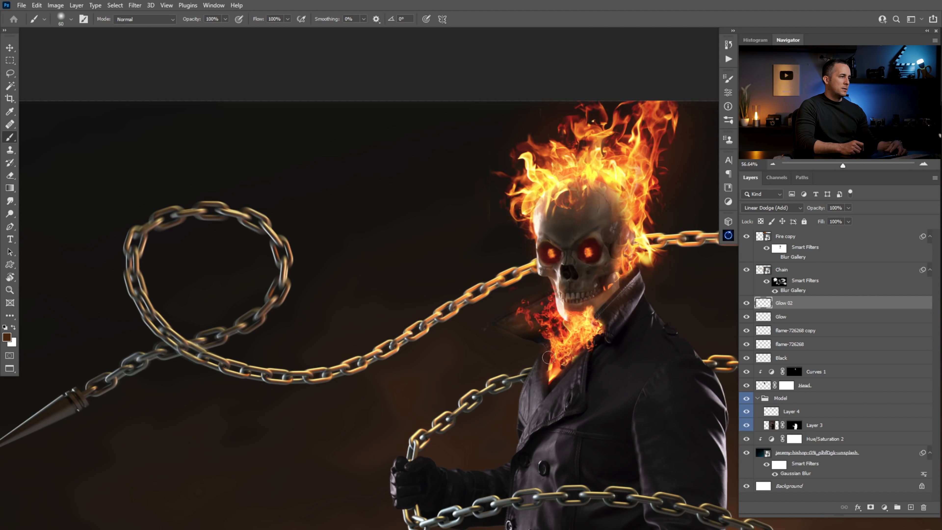
left_click_drag(582, 367, 480, 267)
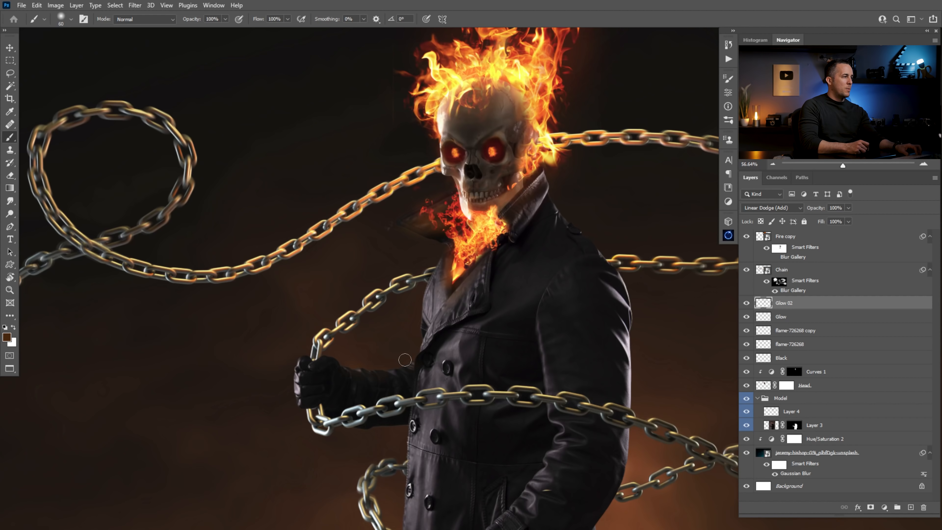
Compare the whole composite with the finished artwork and inspect its background Fire group and the layers inside it.
scroll(525, 318, "down", 2)
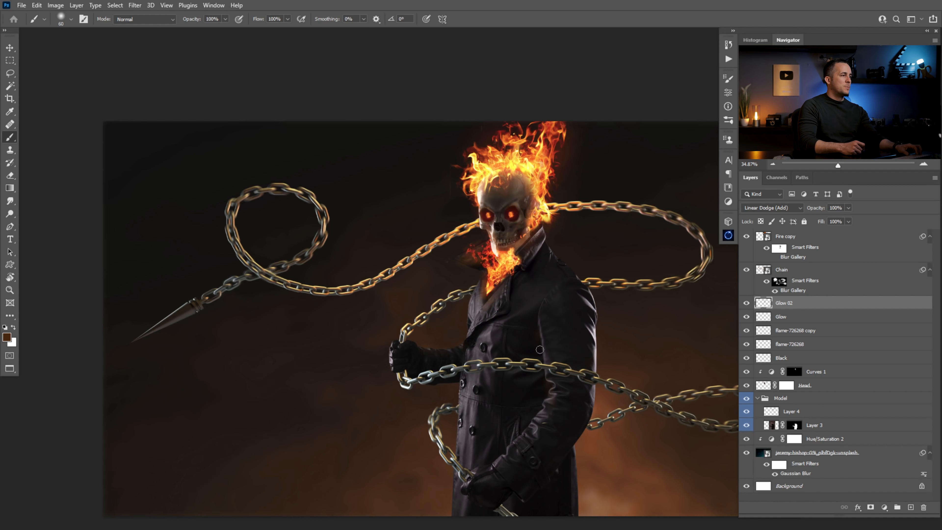
scroll(503, 316, "down", 2)
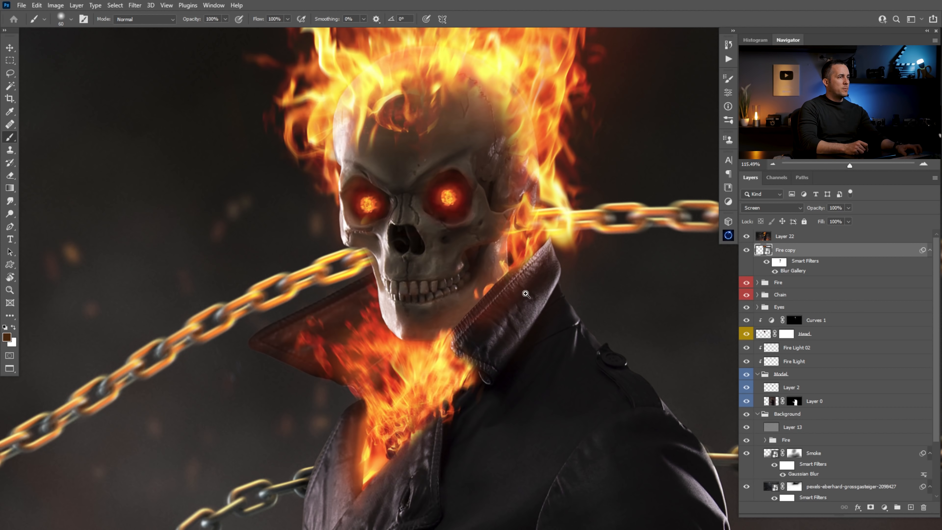
left_click_drag(526, 294, 476, 340)
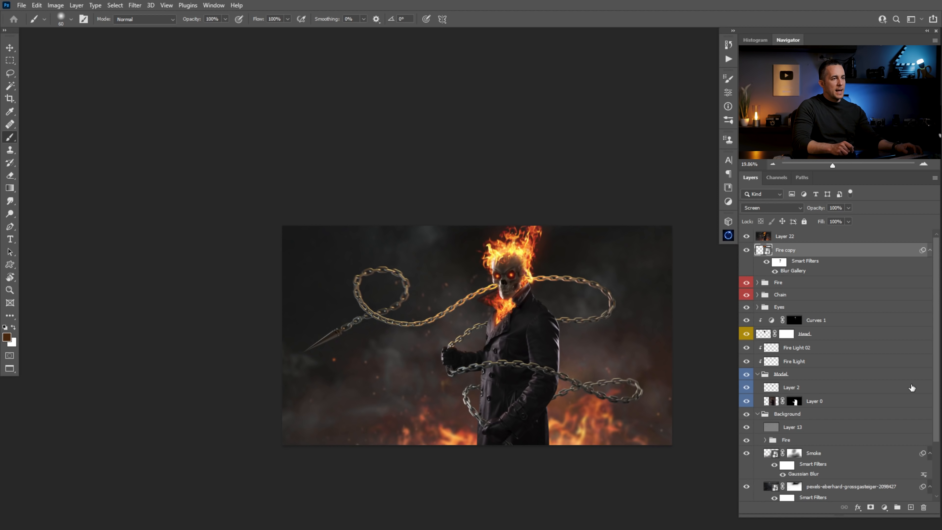
scroll(938, 391, "down", 3)
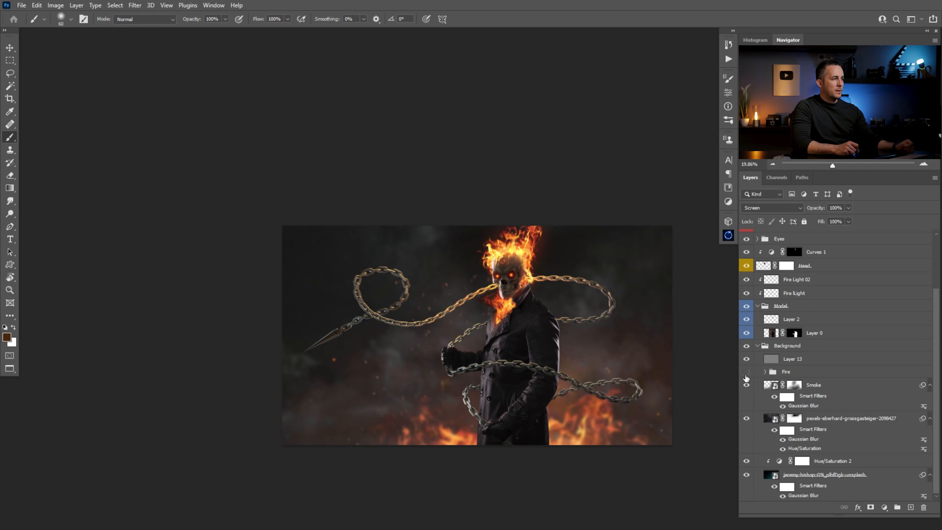
scroll(930, 253, "up", 3)
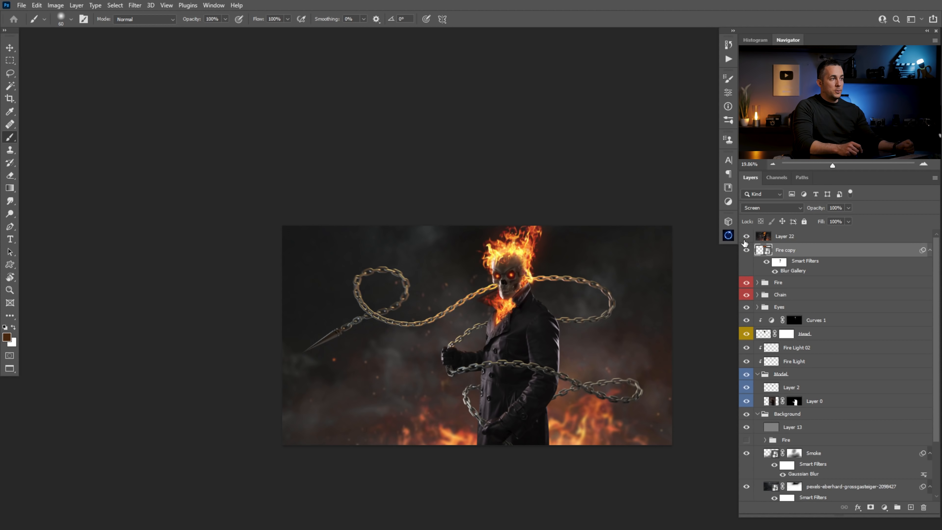
scroll(931, 327, "down", 3)
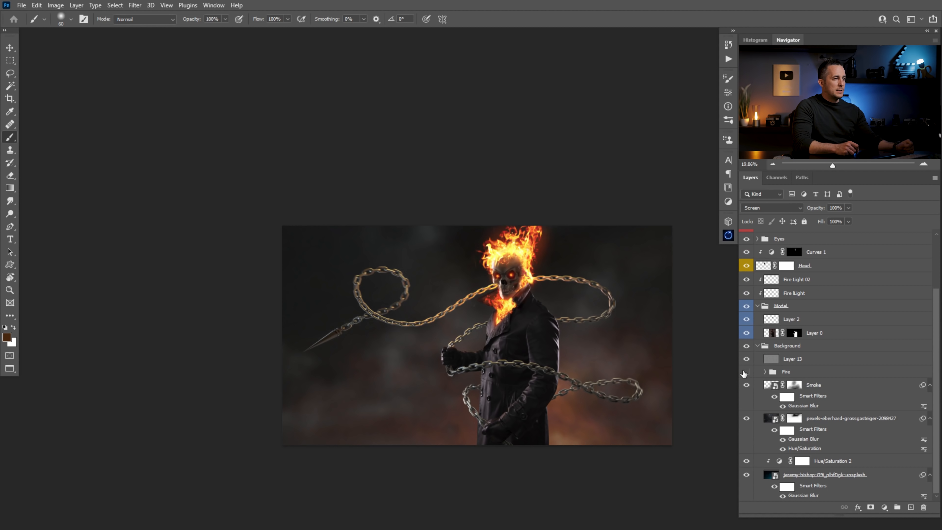
left_click(765, 373)
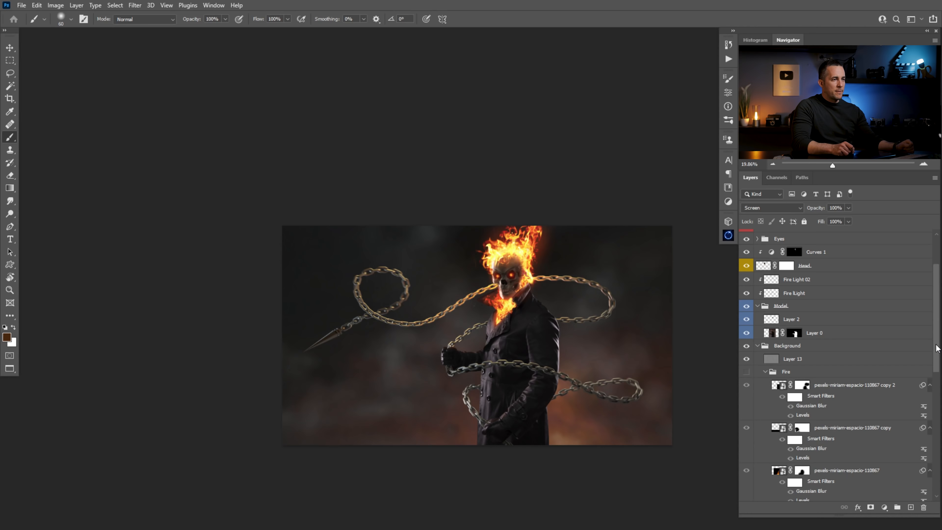
scroll(930, 348, "down", 5)
scroll(782, 344, "up", 5)
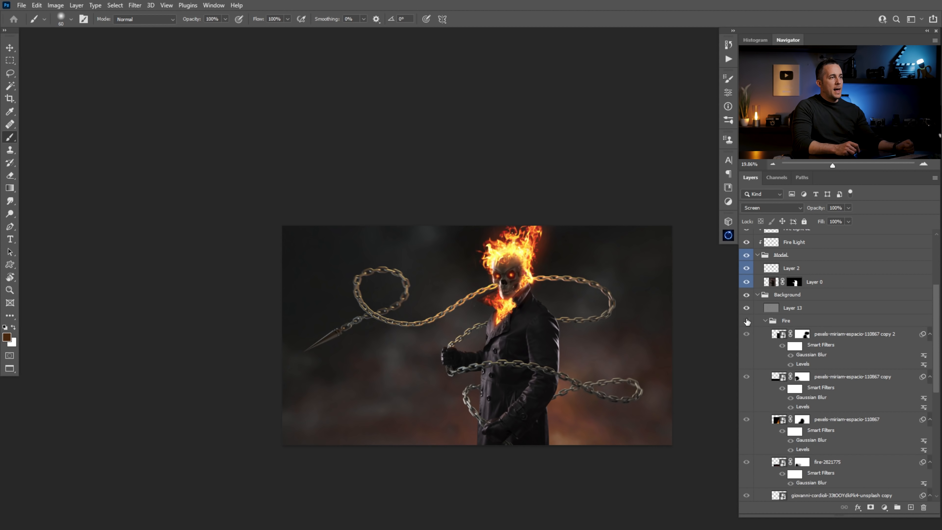
left_click(746, 321)
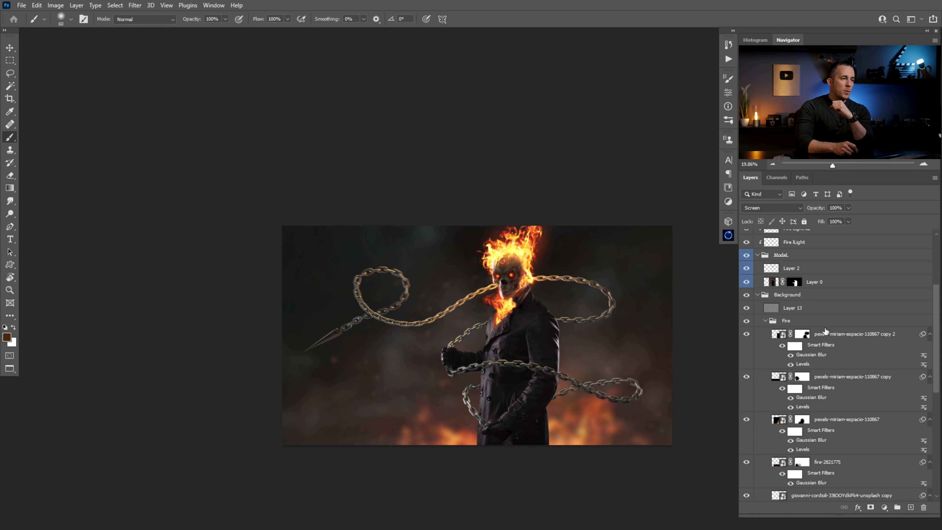
Compare the finished artwork's background fire layers with and without their Gaussian Blur smart filters, then return to the working document.
scroll(795, 367, "down", 3)
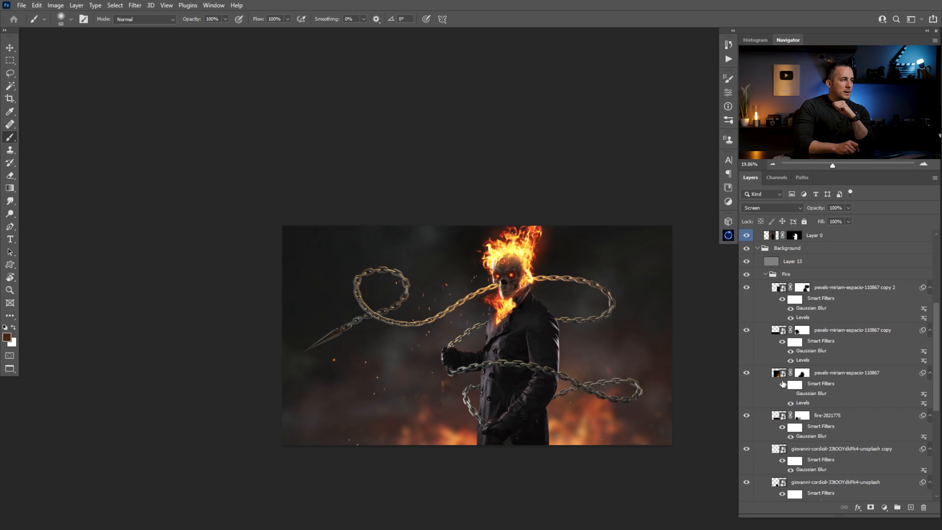
scroll(875, 403, "down", 3)
left_click(782, 389)
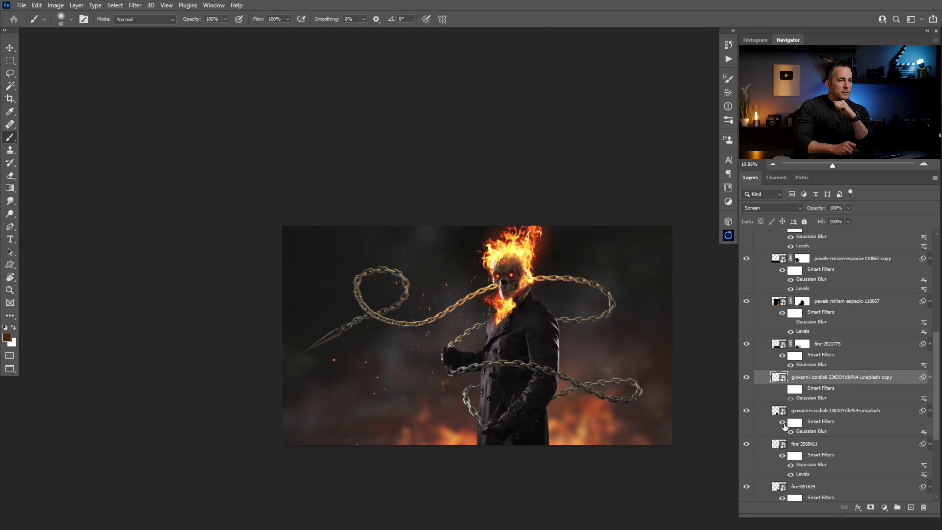
left_click(782, 423)
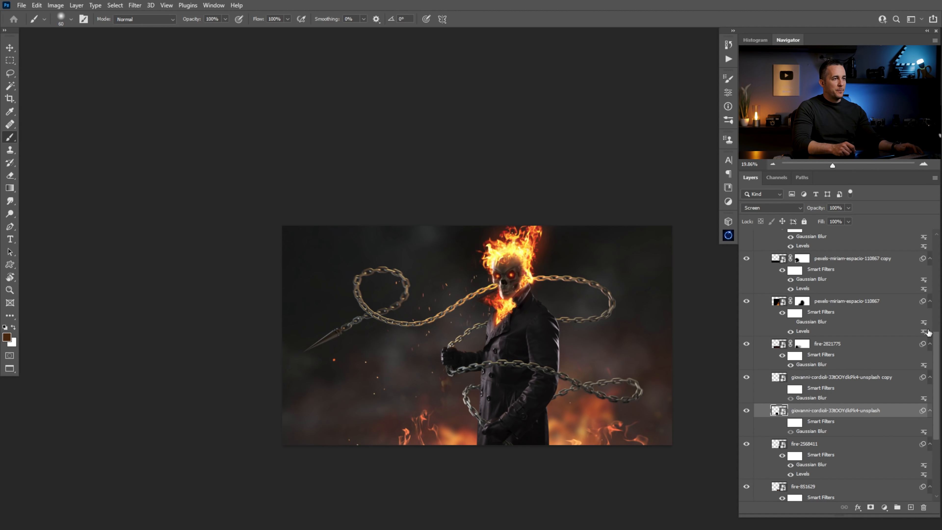
scroll(936, 350, "down", 5)
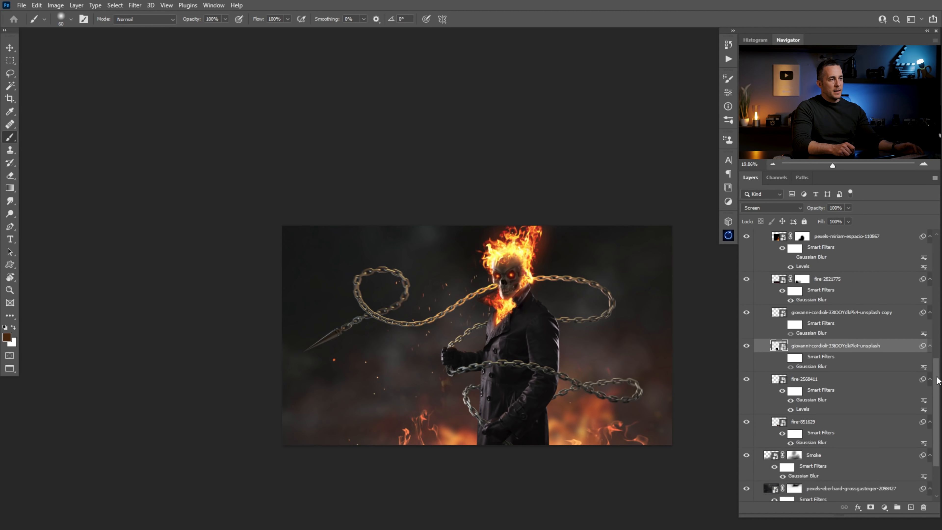
scroll(940, 356, "up", 3)
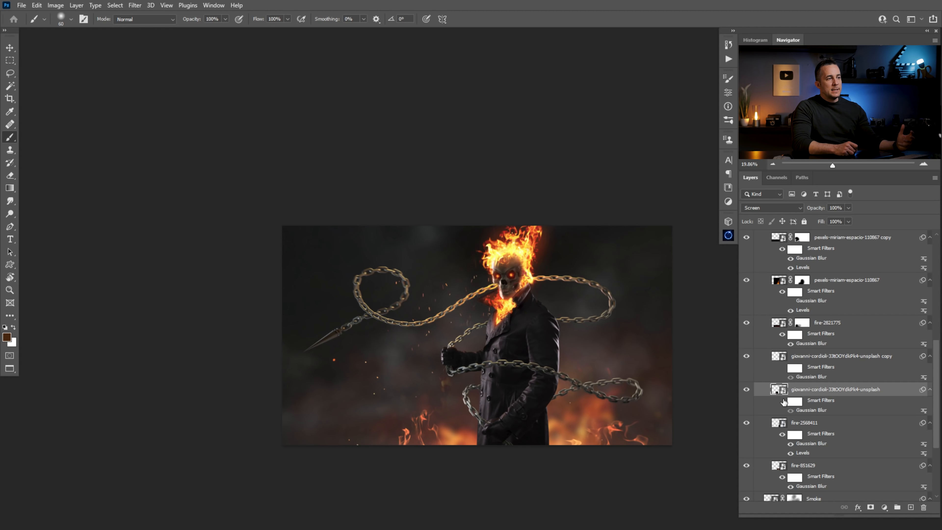
left_click(781, 401)
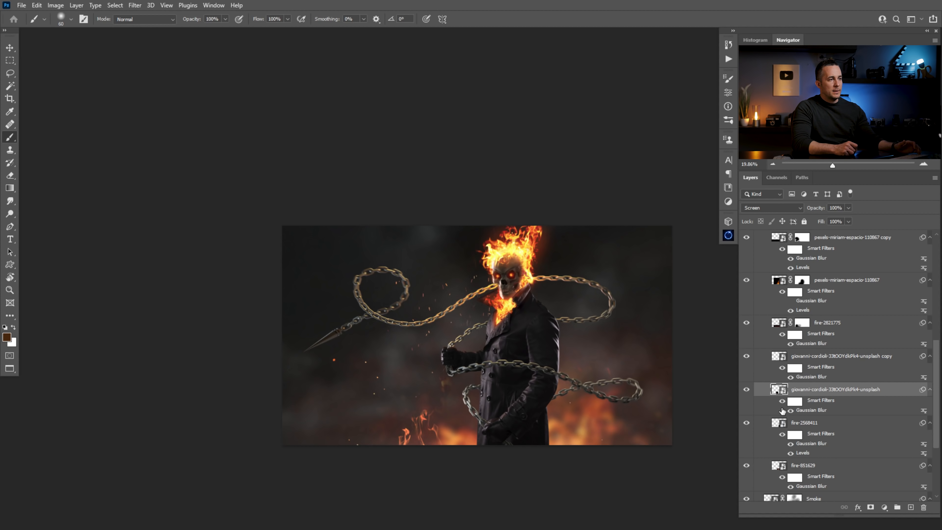
left_click(790, 301)
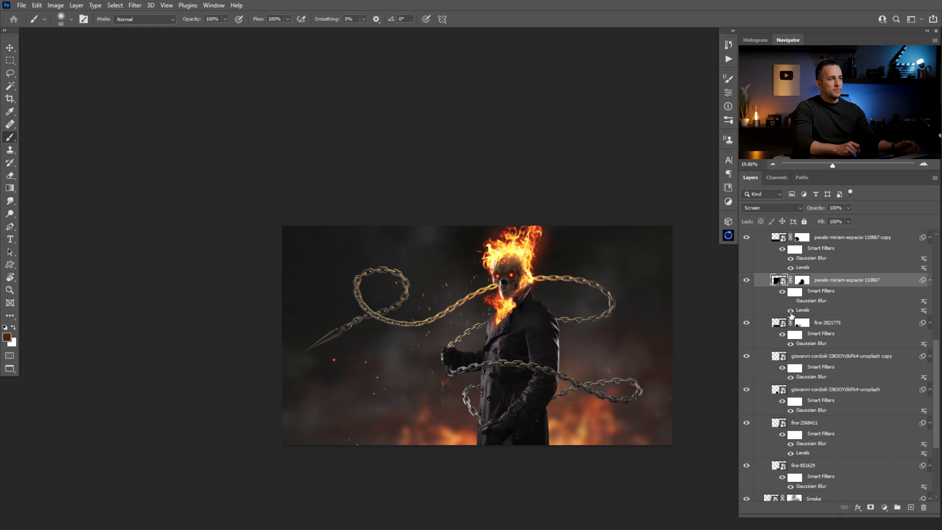
left_click_drag(537, 359, 420, 319)
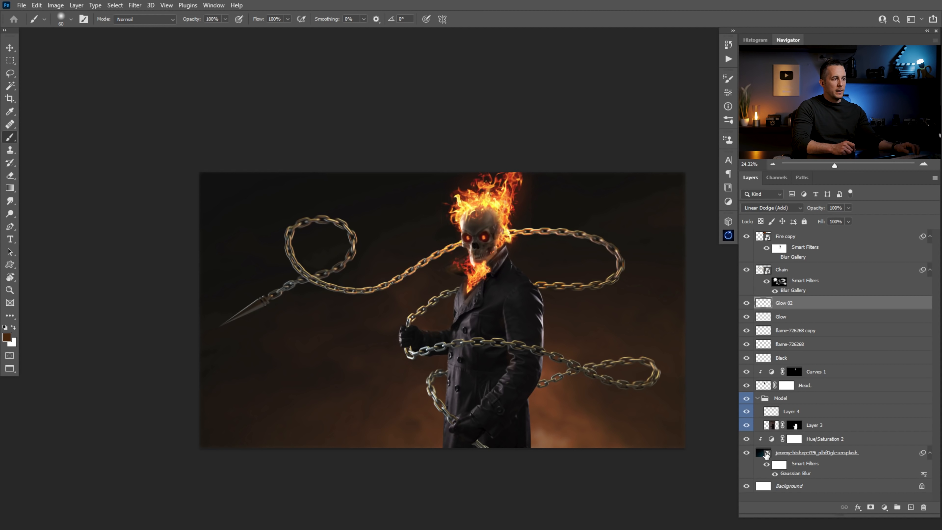
Create a layer named Smoke above the Hue/Saturation 2 adjustment, beneath the Model group.
left_click(775, 439)
left_click(911, 507)
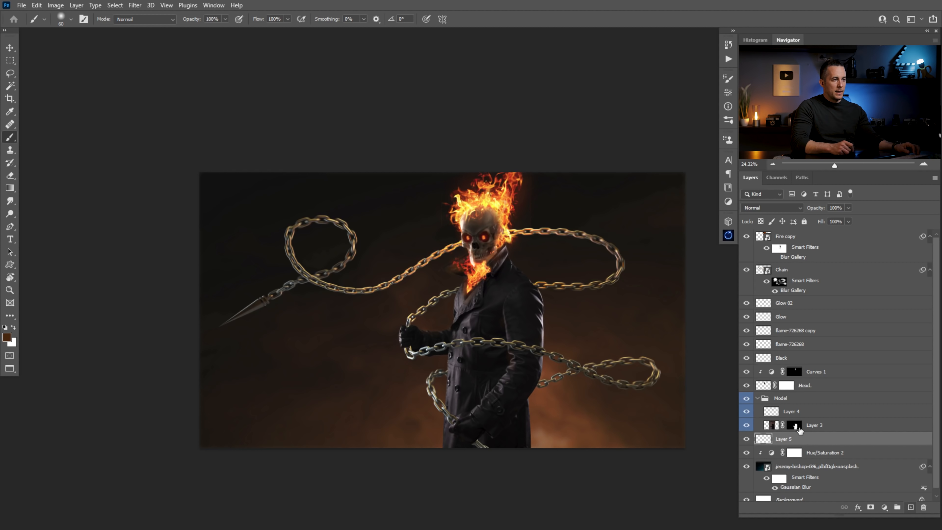
type("Smoke")
key("Return")
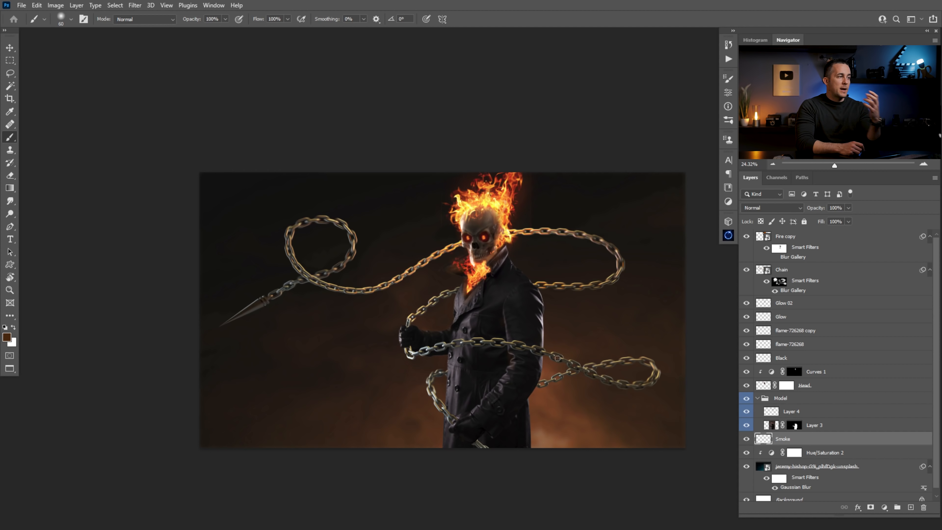
Paint faint white smoke around the model's legs with the Cloud/Dust 02 brush at 20% opacity and 400 px.
right_click(556, 355)
left_click(635, 410)
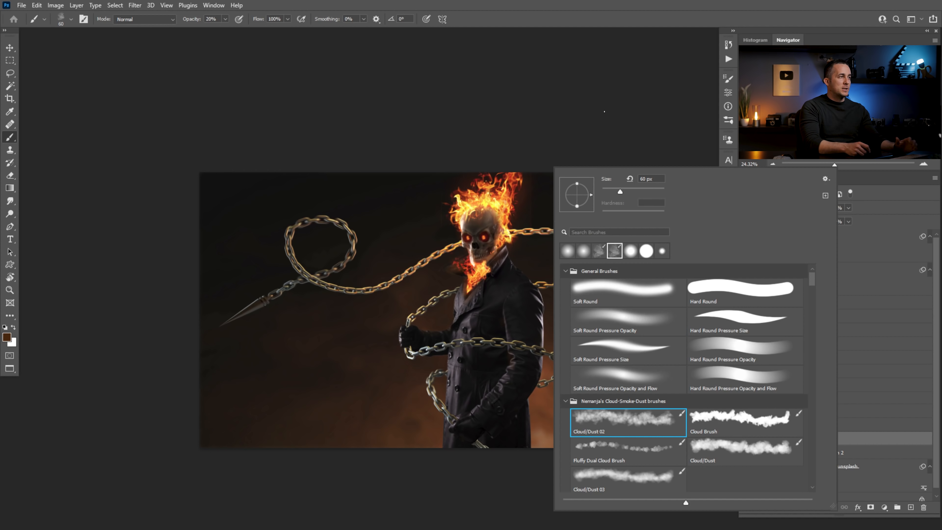
left_click(595, 130)
key("d")
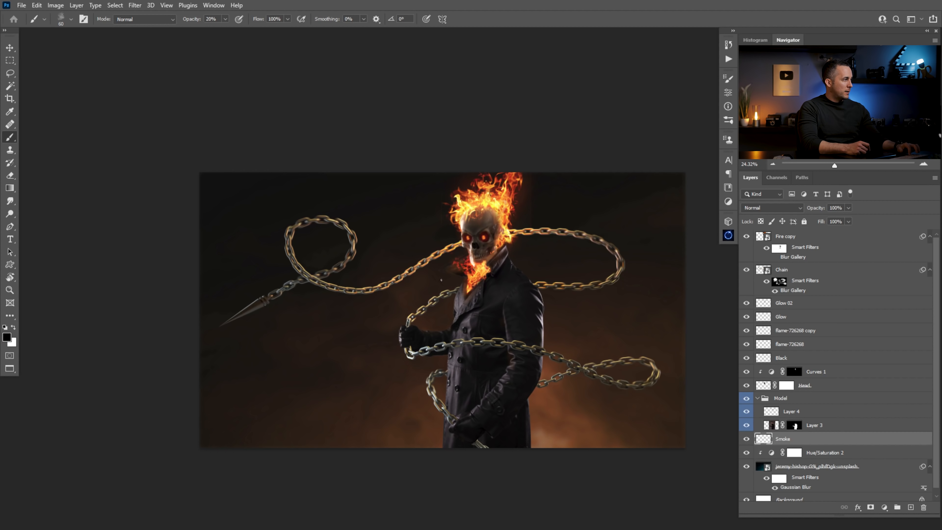
key("x")
key("bracketright")
key("bracketright")
key("bracketright")
key("bracketright")
key("bracketright")
key("bracketright")
key("bracketright")
key("bracketright")
key("bracketright")
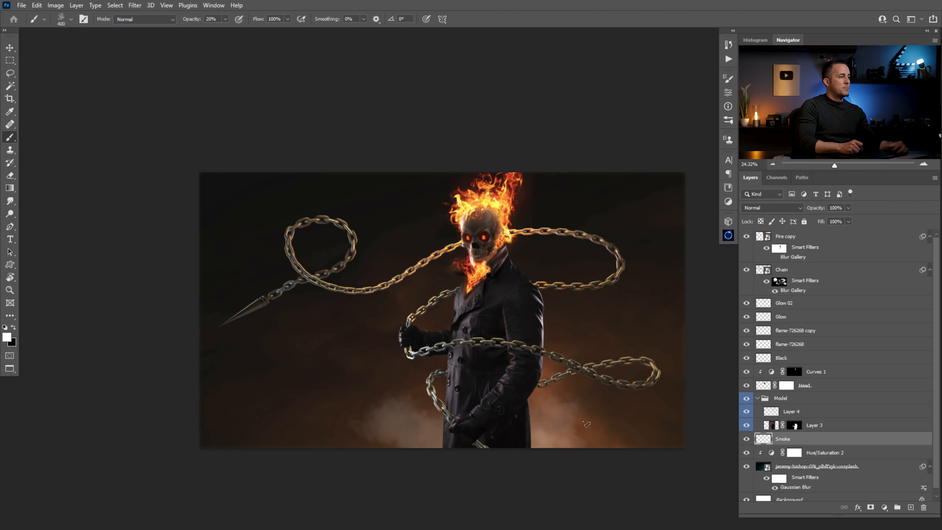
Build up smoke across the lower background with a 600 px cloud brush, alternating between the foreground and background colours.
key("bracketright")
key("bracketright")
mouse_move(584, 421)
left_mouse_down()
mouse_move(611, 410)
mouse_move(351, 449)
mouse_move(469, 402)
mouse_move(357, 415)
mouse_move(343, 399)
mouse_move(364, 378)
mouse_move(585, 394)
mouse_move(460, 371)
mouse_move(382, 388)
left_mouse_up()
key("x")
mouse_move(294, 439)
left_mouse_down()
mouse_move(408, 446)
mouse_move(440, 405)
mouse_move(314, 446)
mouse_move(595, 413)
mouse_move(545, 456)
mouse_move(502, 415)
mouse_move(393, 425)
mouse_move(331, 445)
mouse_move(328, 433)
mouse_move(524, 391)
mouse_move(580, 354)
mouse_move(609, 387)
mouse_move(601, 404)
left_mouse_up()
key("x")
left_click_drag(446, 297, 653, 430)
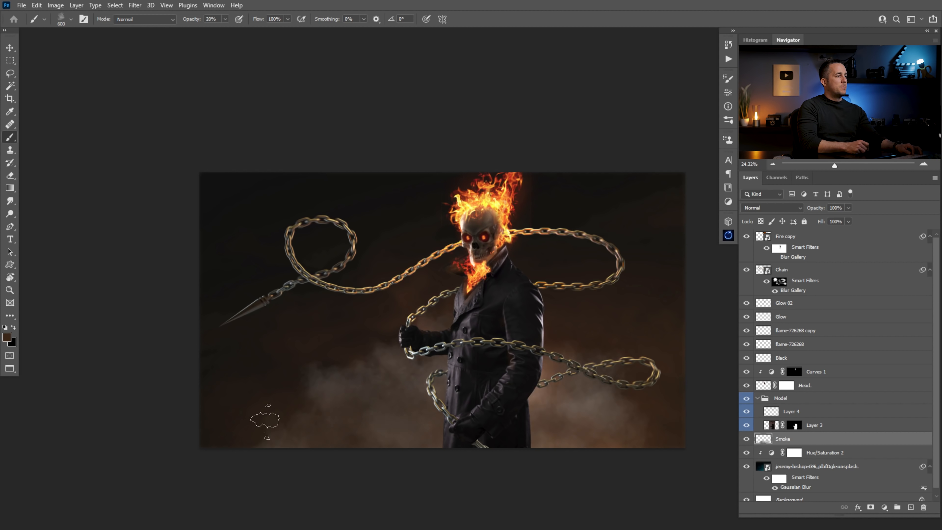
Apply a Gaussian Blur with a 17-pixel radius to the Smoke layer and lower the layer's opacity to 60%.
left_click(135, 5)
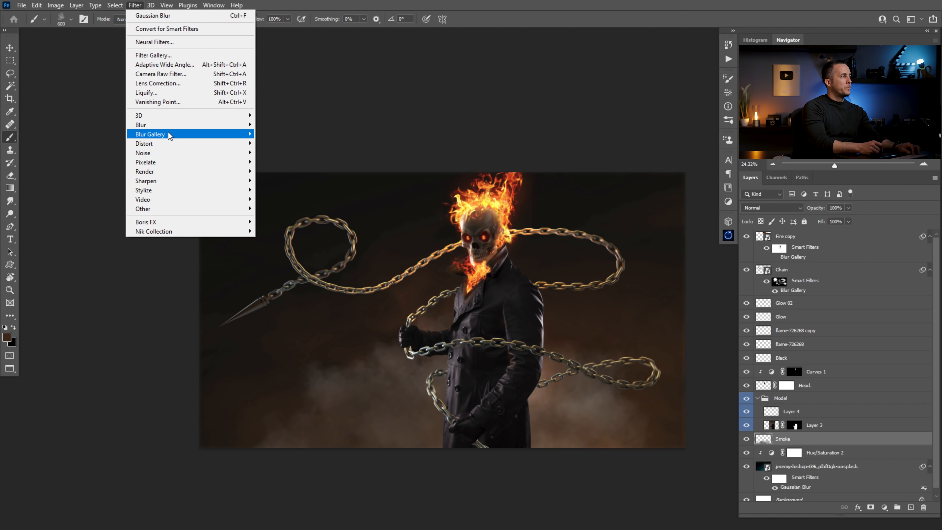
mouse_move(171, 126)
left_click(282, 162)
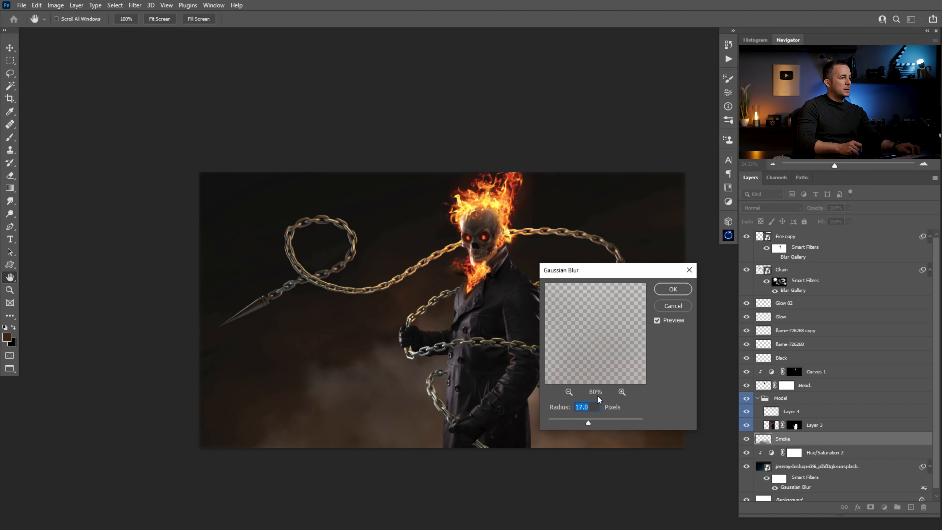
left_click(672, 289)
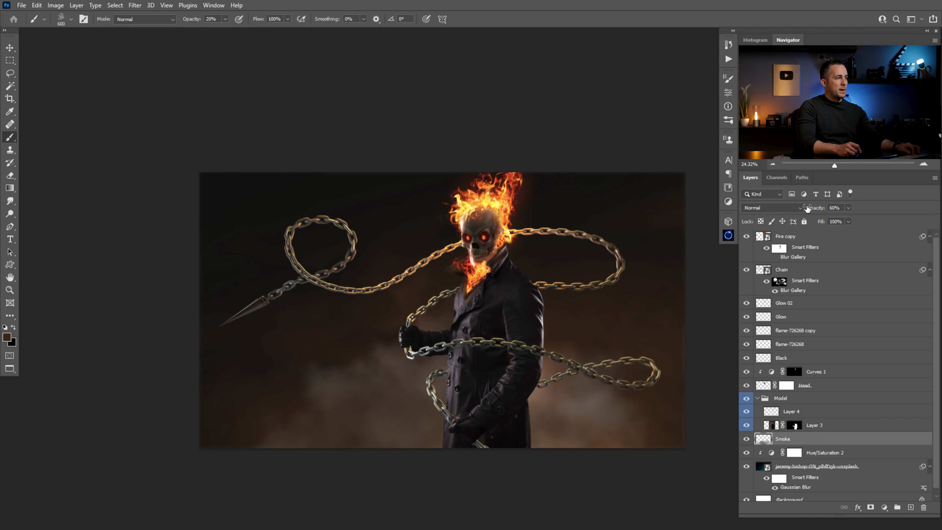
Activate the Move tool and switch to the finished artwork to review its background fire layers.
key("v")
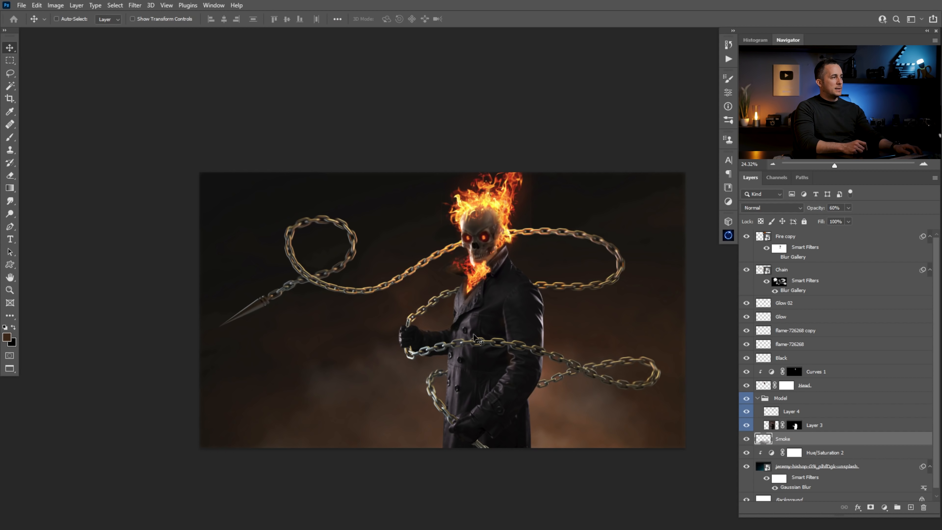
key("ctrl+Tab")
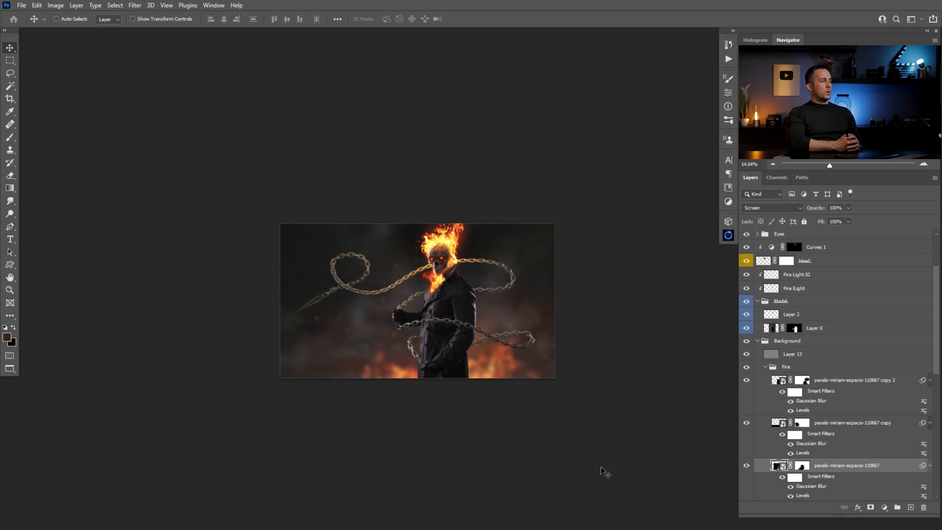
Stamp all visible artwork into a new merged layer directly above the Fire copy layer.
left_click_drag(438, 262, 551, 237)
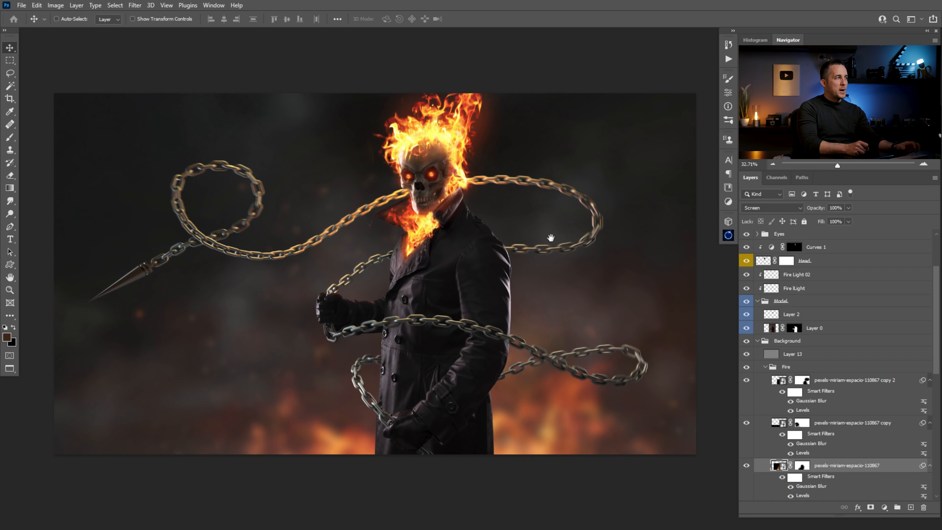
scroll(889, 297, "up", 4)
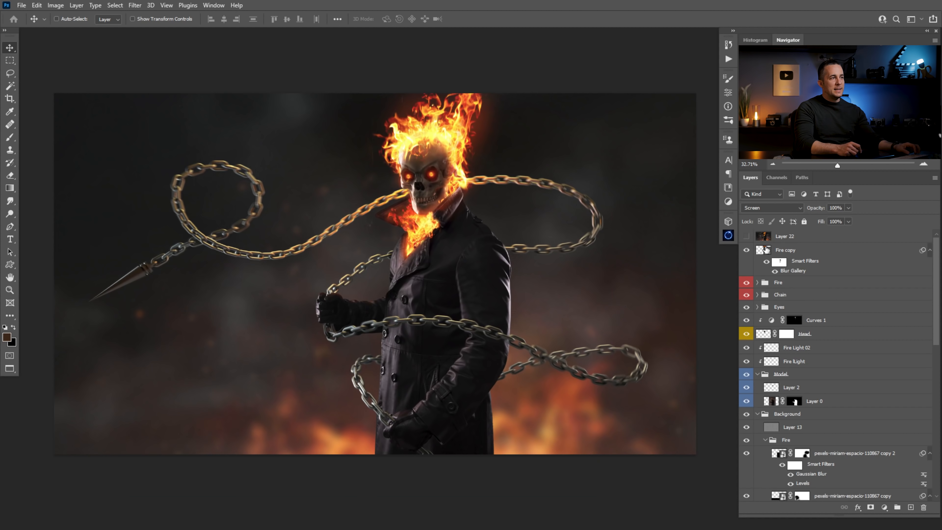
left_click(758, 251)
key("ctrl+shift+alt+e")
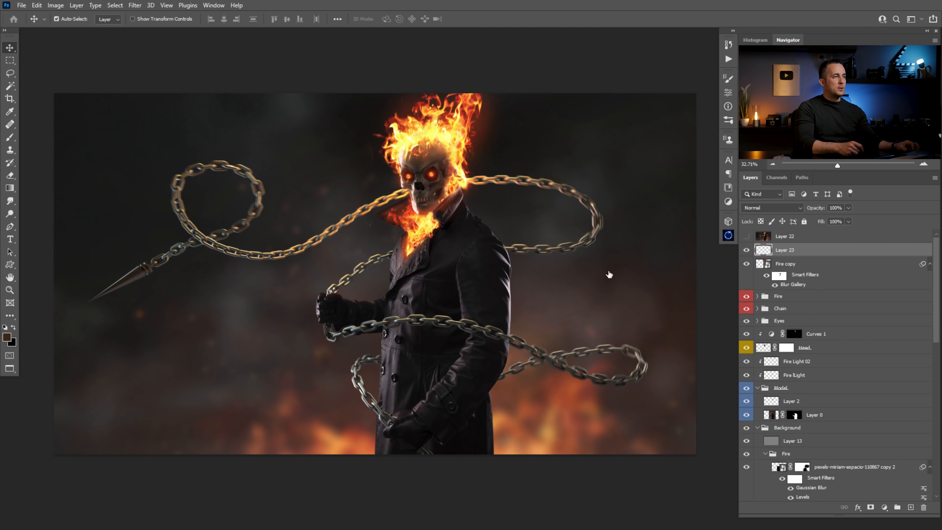
Open the Camera Raw filter on the merged layer and set Contrast to +12 and Clarity to +16.
left_click(134, 6)
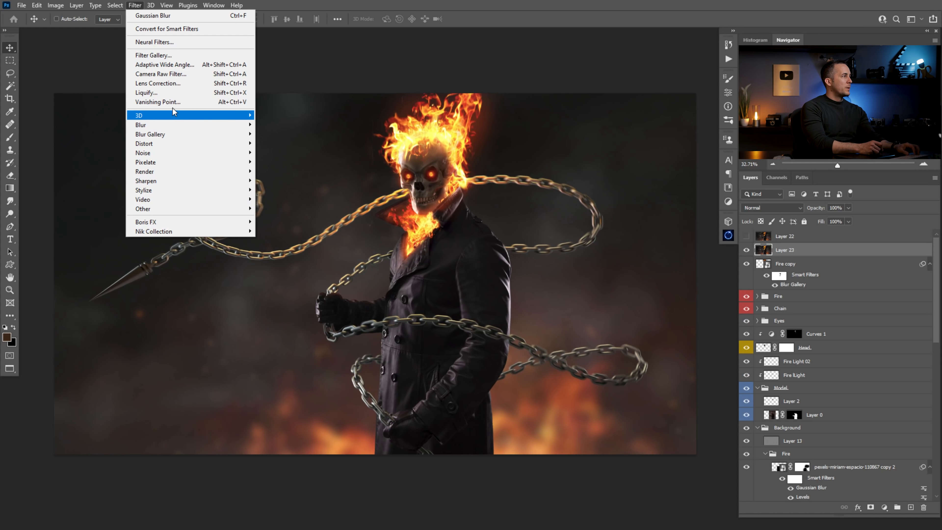
left_click(173, 76)
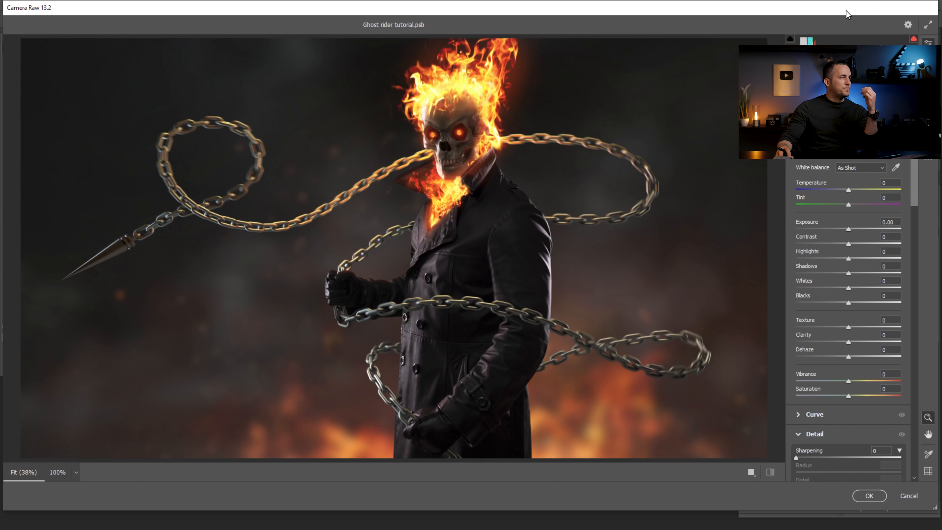
left_click_drag(846, 243, 855, 243)
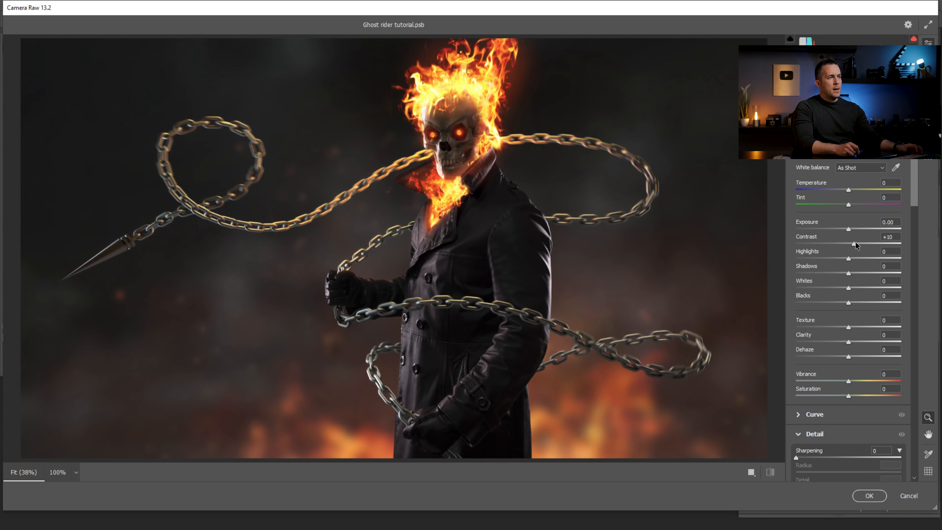
left_click_drag(849, 341, 860, 340)
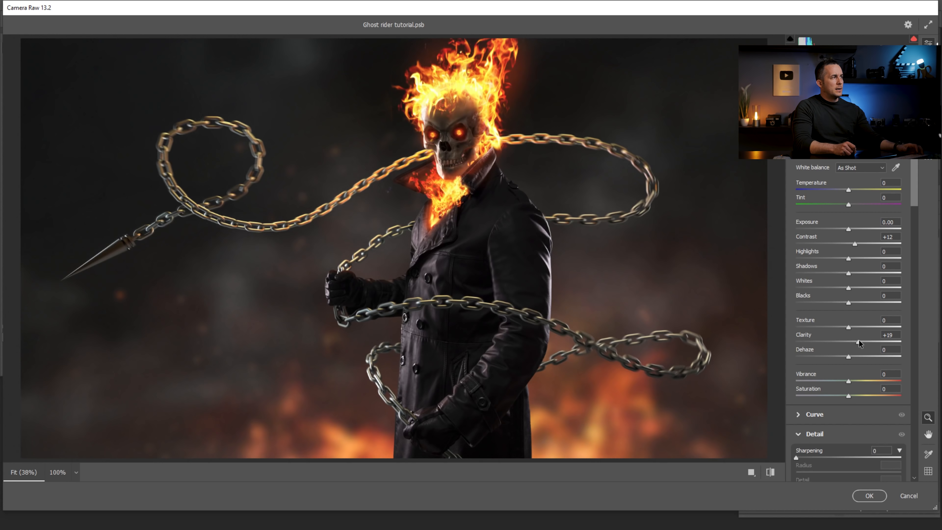
Set the Calibration hues to +19 for Red Primary and -31 for Blue Primary, and darken the edges with Vignetting at -13.
scroll(925, 322, "down", 5)
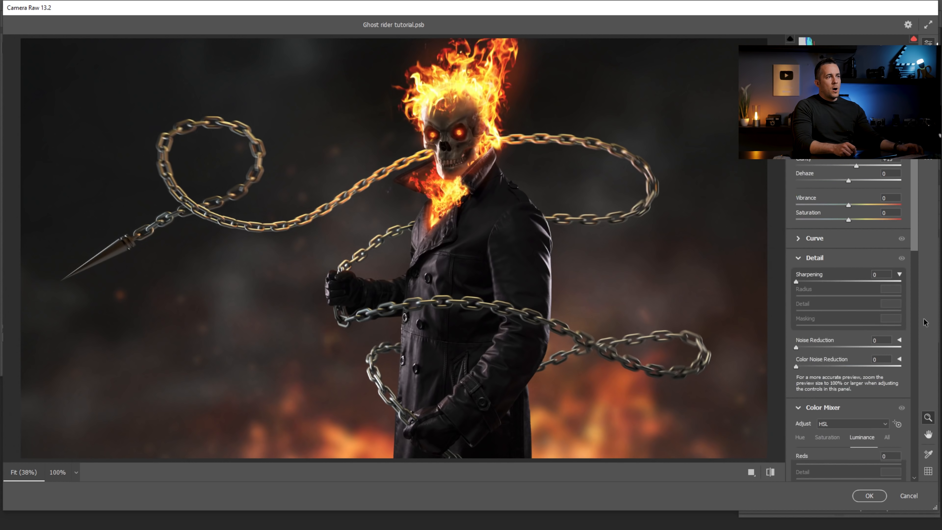
scroll(925, 322, "down", 10)
left_click_drag(860, 371, 862, 371)
left_click_drag(849, 459, 829, 461)
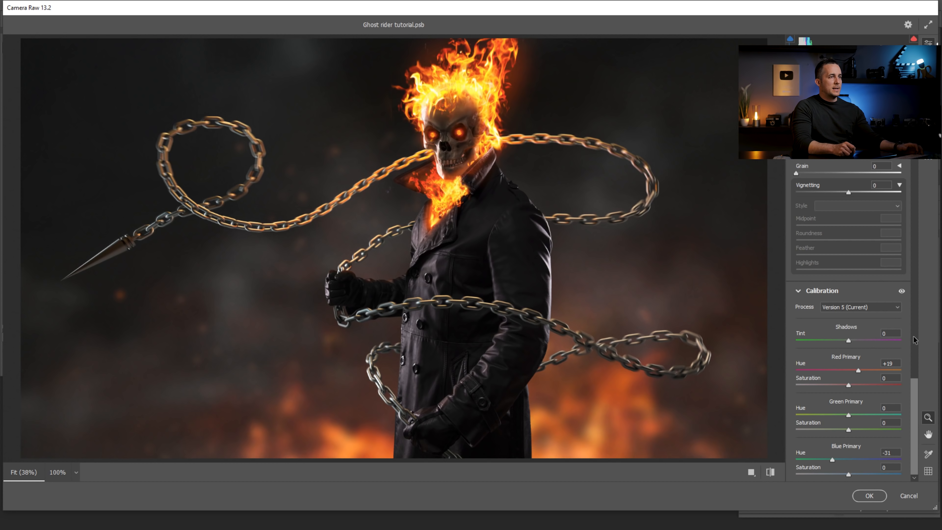
left_click_drag(914, 393, 915, 333)
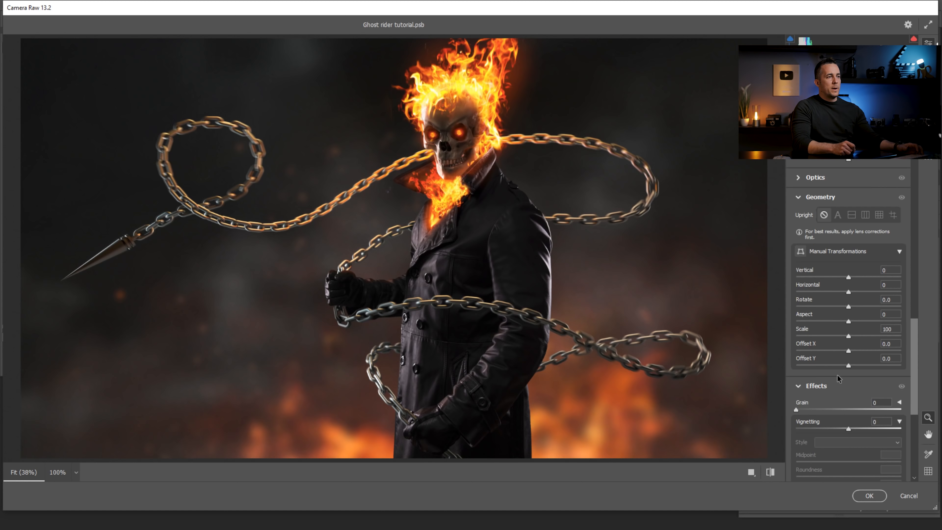
left_click_drag(849, 428, 841, 428)
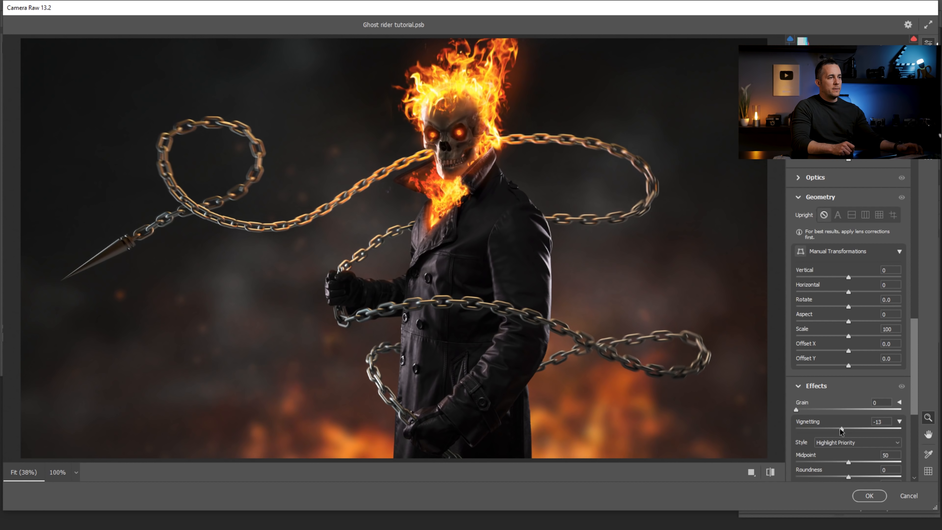
Color-grade the midtones with hue 32 and saturation 11, and the shadows with hue 220 and saturation 9.
left_click_drag(912, 361, 918, 292)
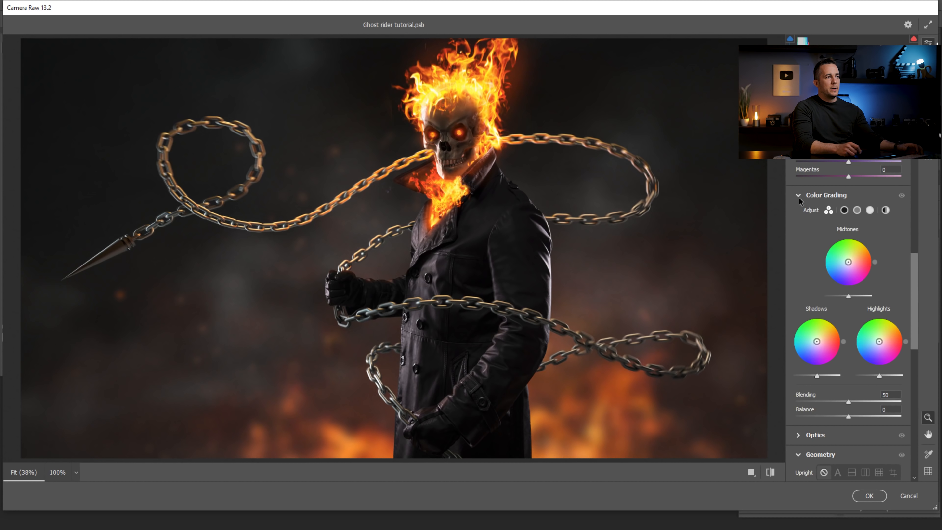
left_click(855, 211)
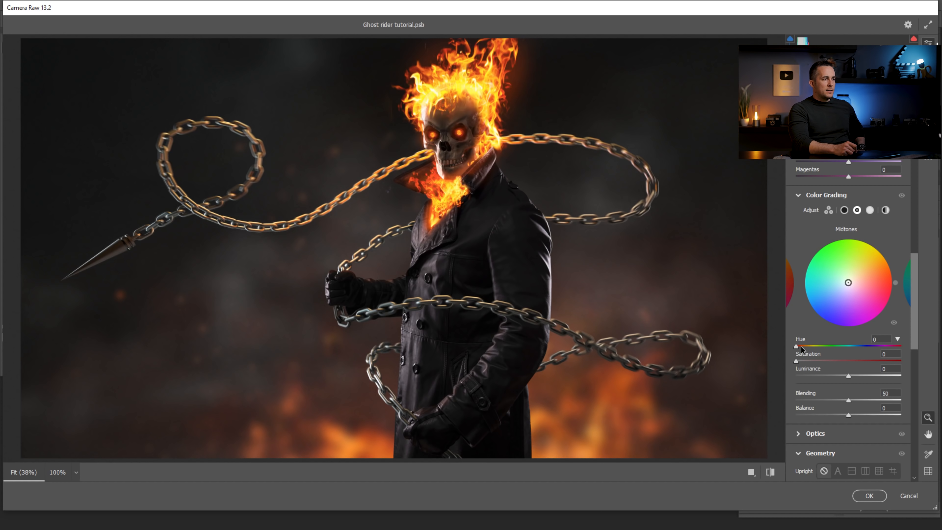
left_click_drag(839, 359, 887, 359)
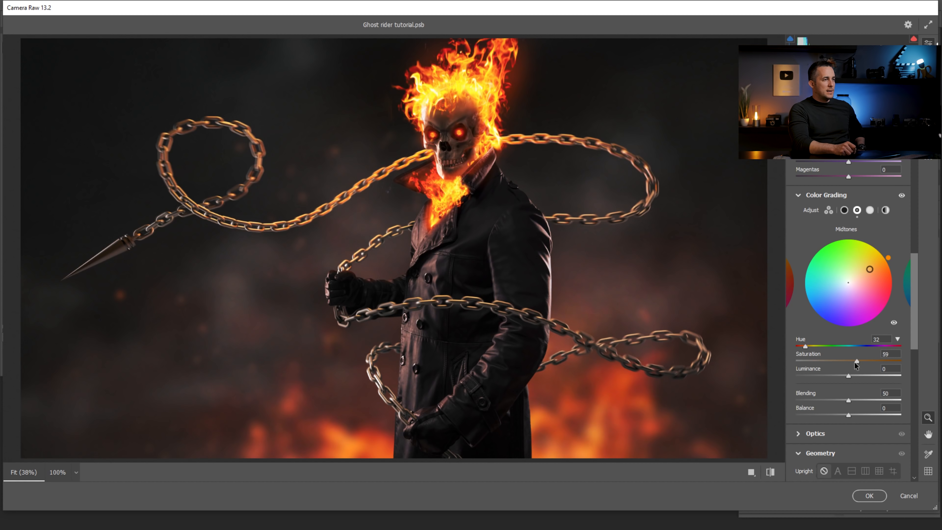
left_click_drag(812, 358, 807, 359)
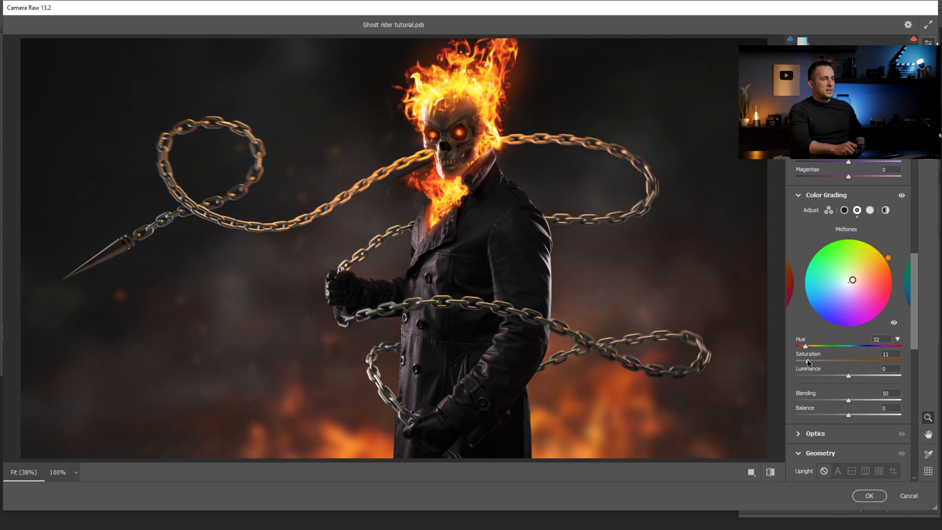
left_click(844, 211)
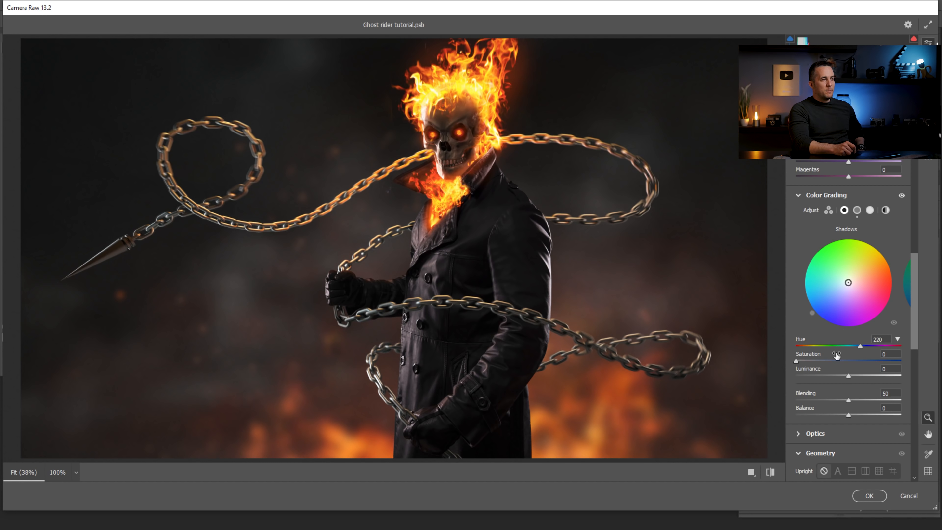
mouse_move(796, 360)
left_mouse_down()
mouse_move(888, 358)
mouse_move(807, 360)
left_mouse_up()
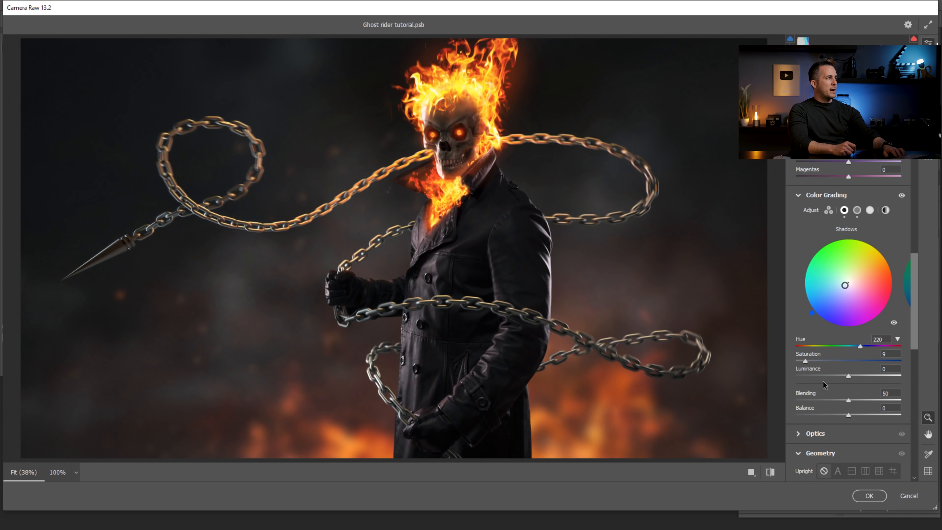
Compare the Camera Raw adjustments with the original image by toggling the preview.
key("p")
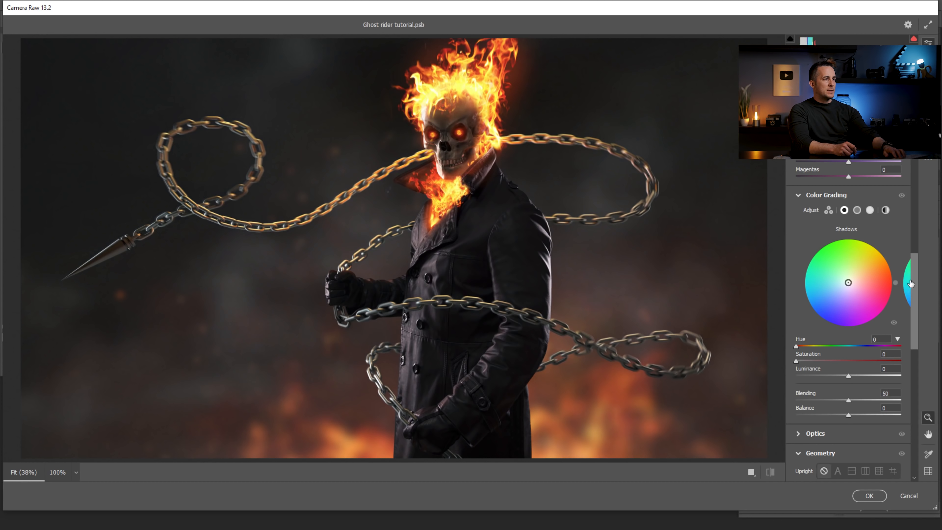
key("p")
key("p")
key("p")
Set Texture to -5 and add Detail sharpening limited by a raised Masking value.
left_click_drag(912, 281, 911, 170)
left_click_drag(848, 196, 846, 196)
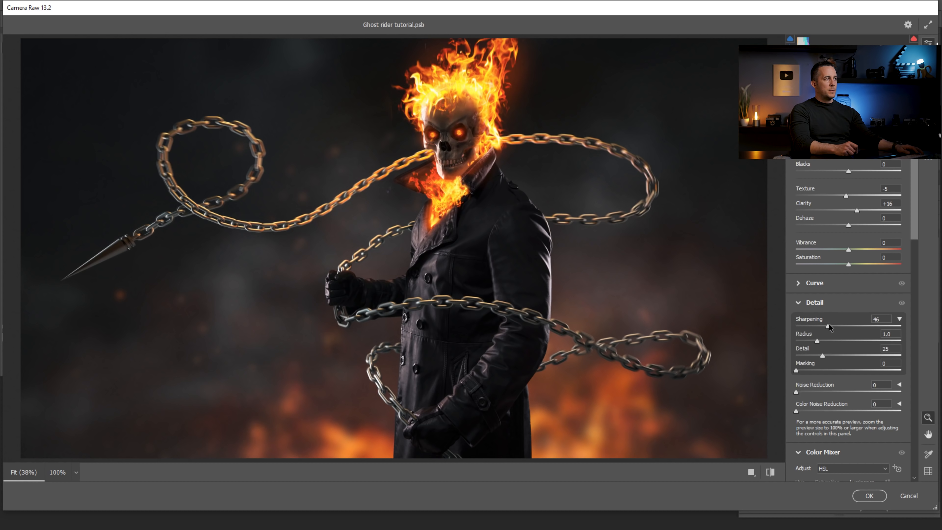
left_click_drag(794, 371, 836, 365)
mouse_move(840, 325)
left_mouse_down()
mouse_move(801, 328)
mouse_move(854, 325)
mouse_move(845, 327)
left_mouse_up()
Apply the Camera Raw adjustments and compare the artwork with the graded layer hidden and shown.
left_click(869, 495)
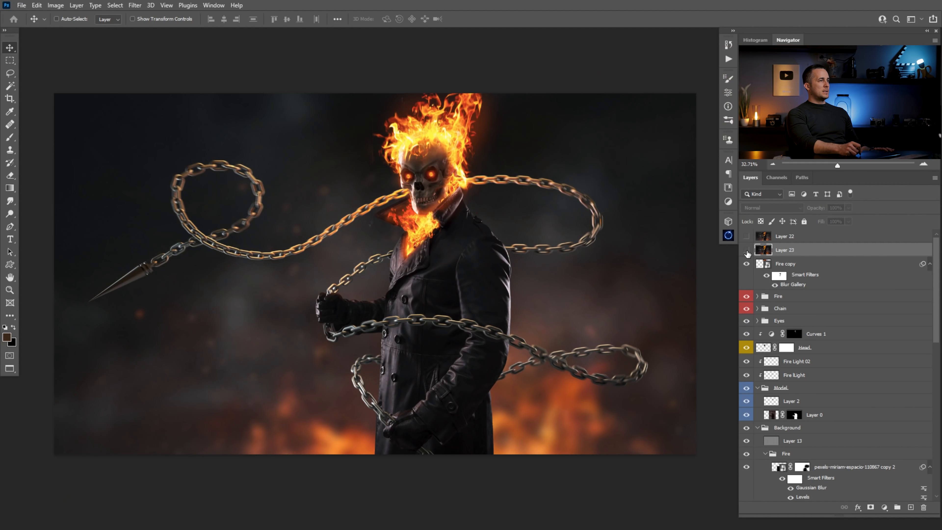
left_click(747, 250)
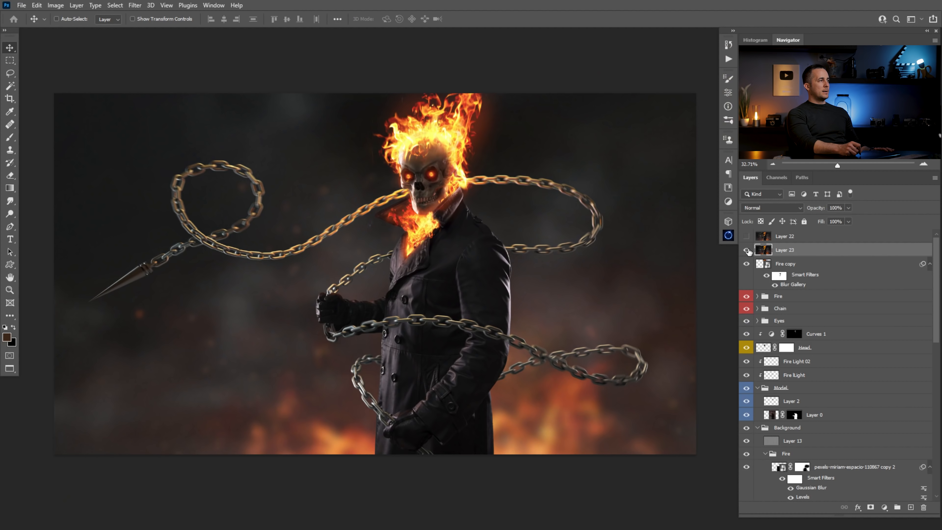
left_click(746, 251)
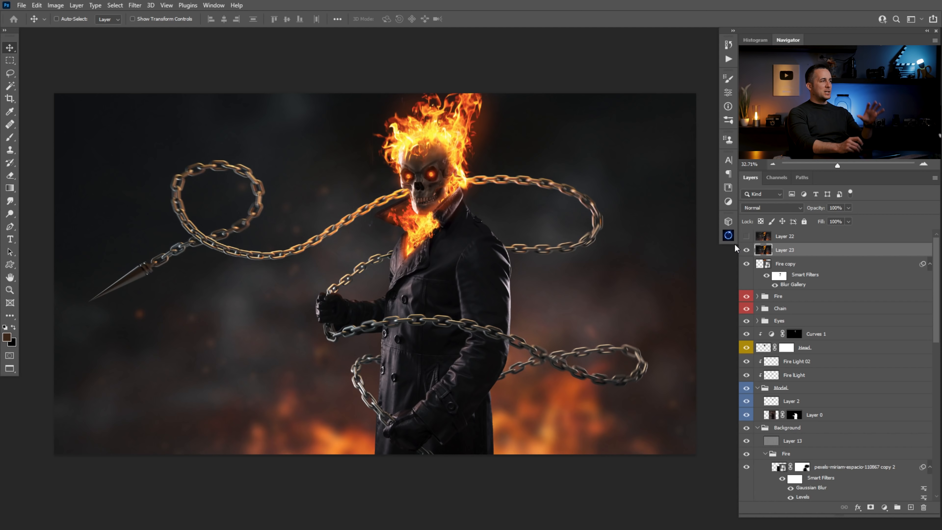